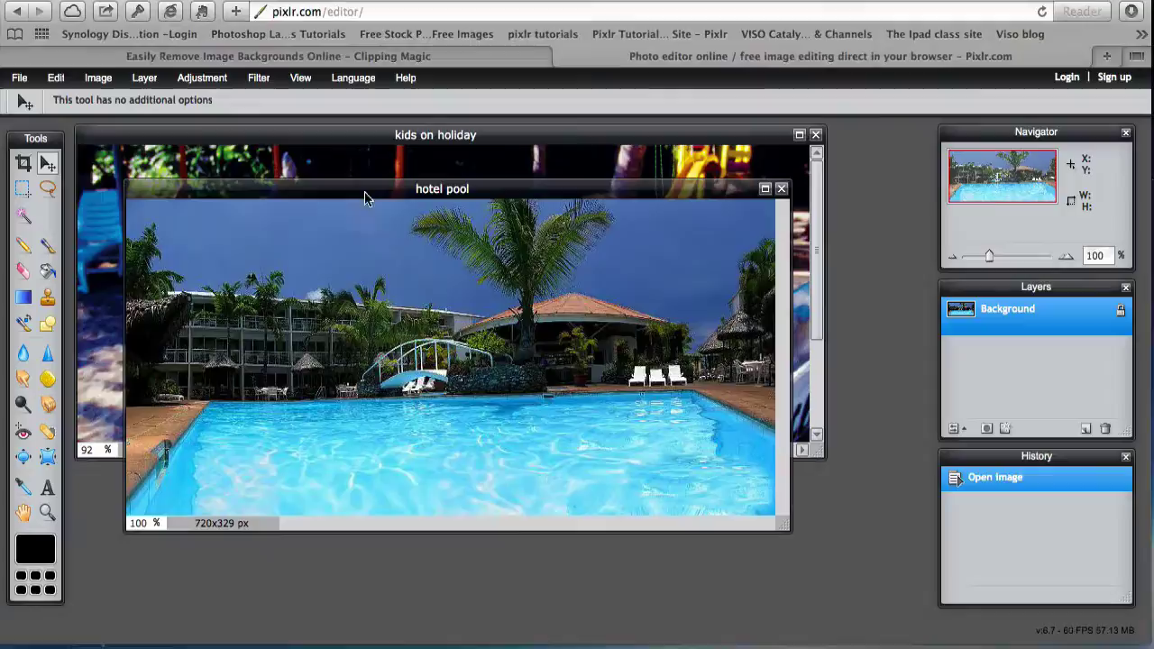
Bring the kids on holiday photo in front of the hotel pool image and enlarge its window.
drag(363, 194, 347, 147)
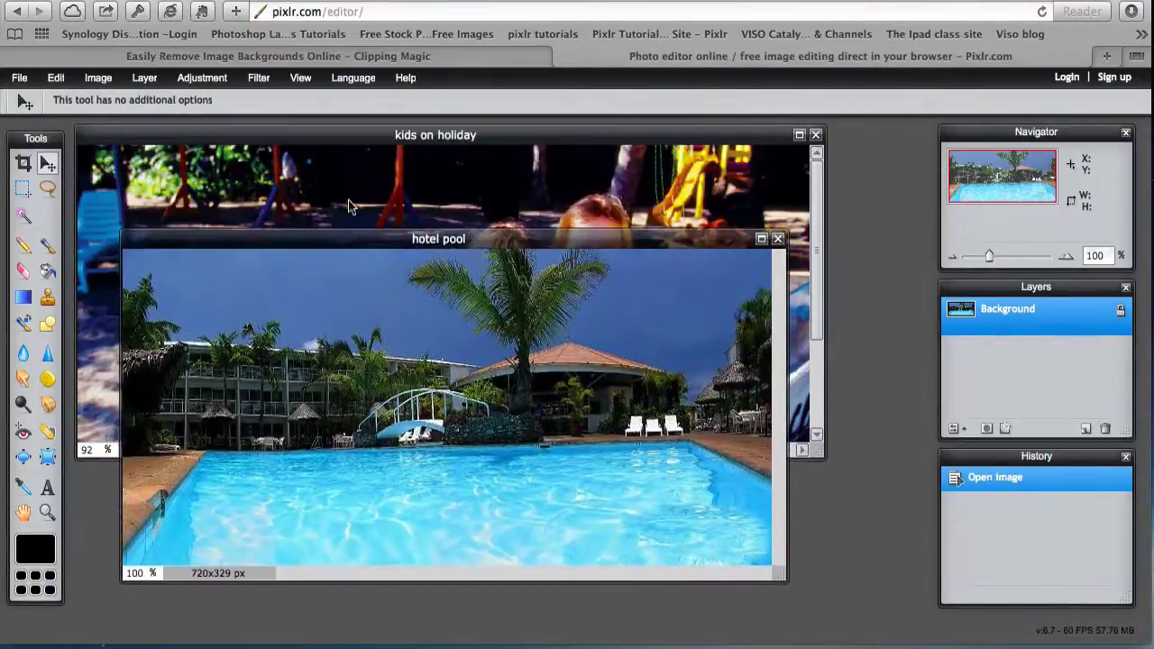
click(350, 142)
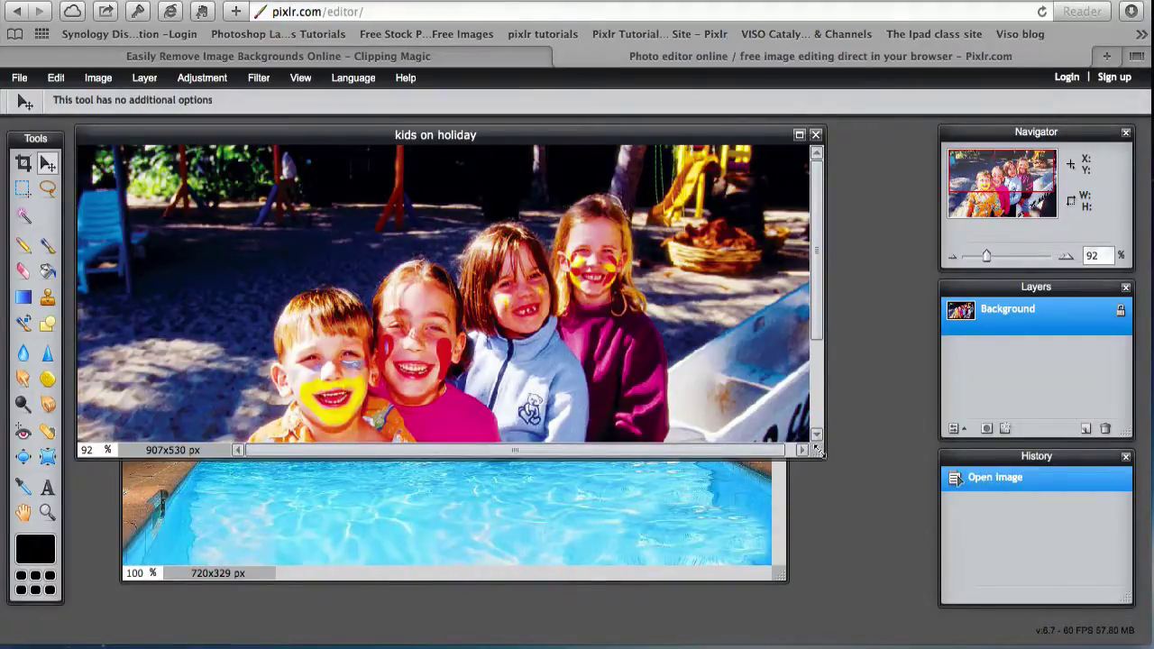
drag(818, 451, 893, 635)
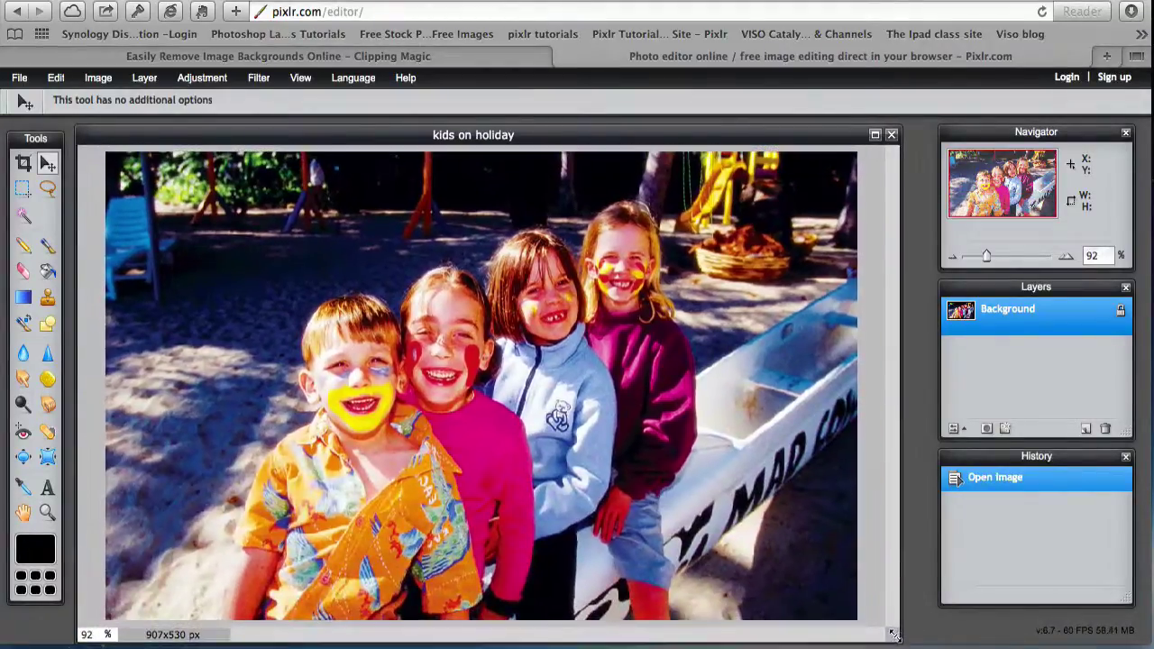
mouse_move(407, 136)
mouse_down()
mouse_move(413, 118)
mouse_move(410, 132)
mouse_up()
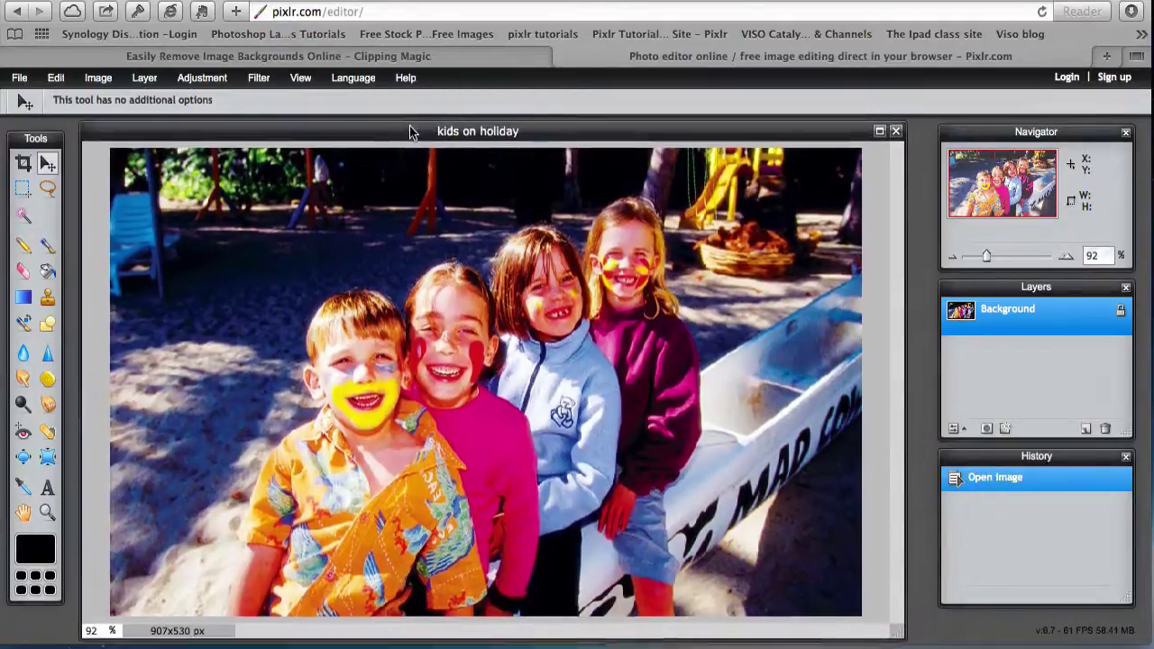
Lasso a loose freehand selection around the four kids, then go to the Clipping Magic tab.
click(48, 189)
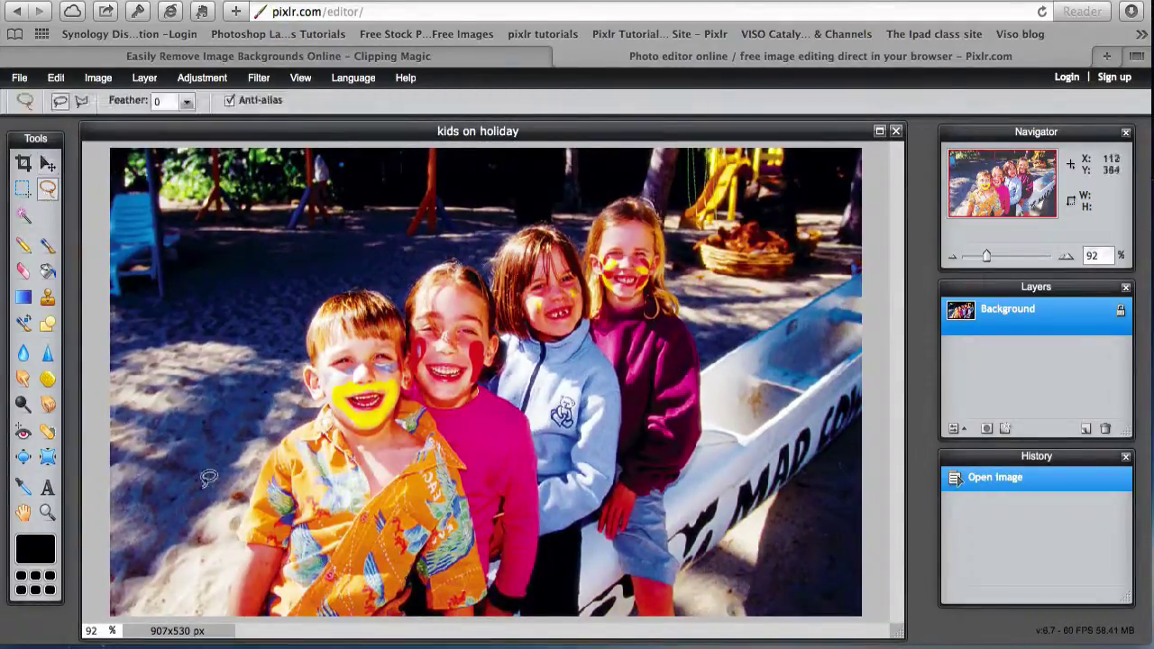
mouse_move(200, 612)
mouse_down()
mouse_move(215, 453)
mouse_move(274, 304)
mouse_move(315, 261)
mouse_move(470, 173)
mouse_move(558, 161)
mouse_move(651, 184)
mouse_move(676, 207)
mouse_move(717, 321)
mouse_move(757, 577)
mouse_move(728, 590)
mouse_move(527, 587)
mouse_move(401, 610)
mouse_move(201, 609)
mouse_up()
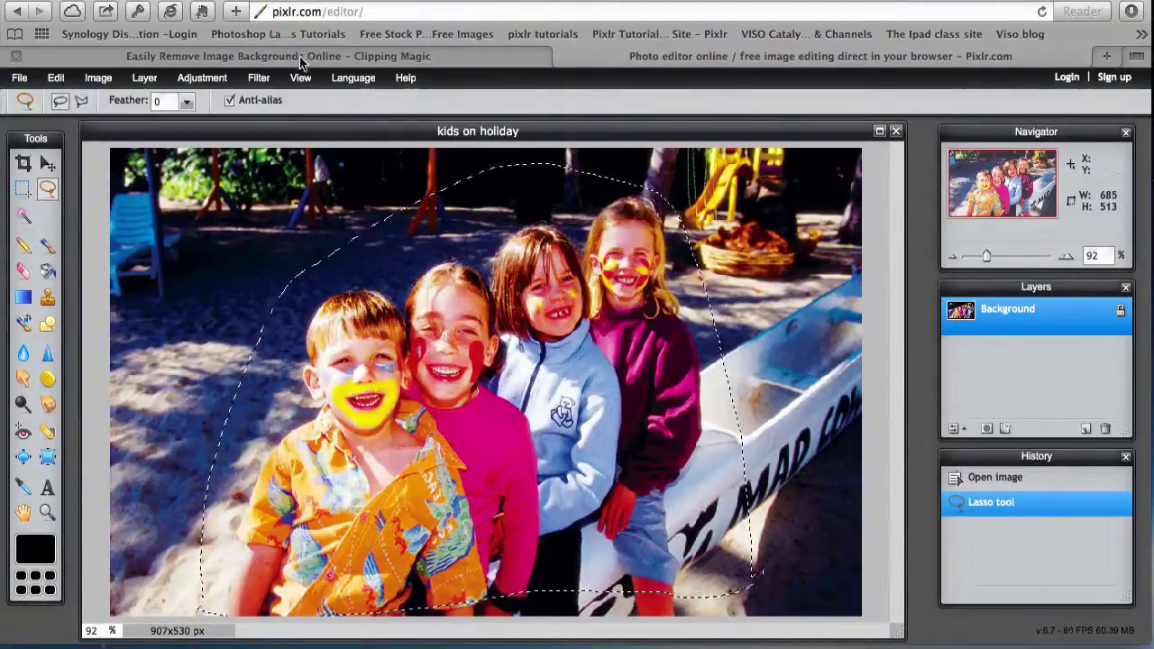
click(368, 56)
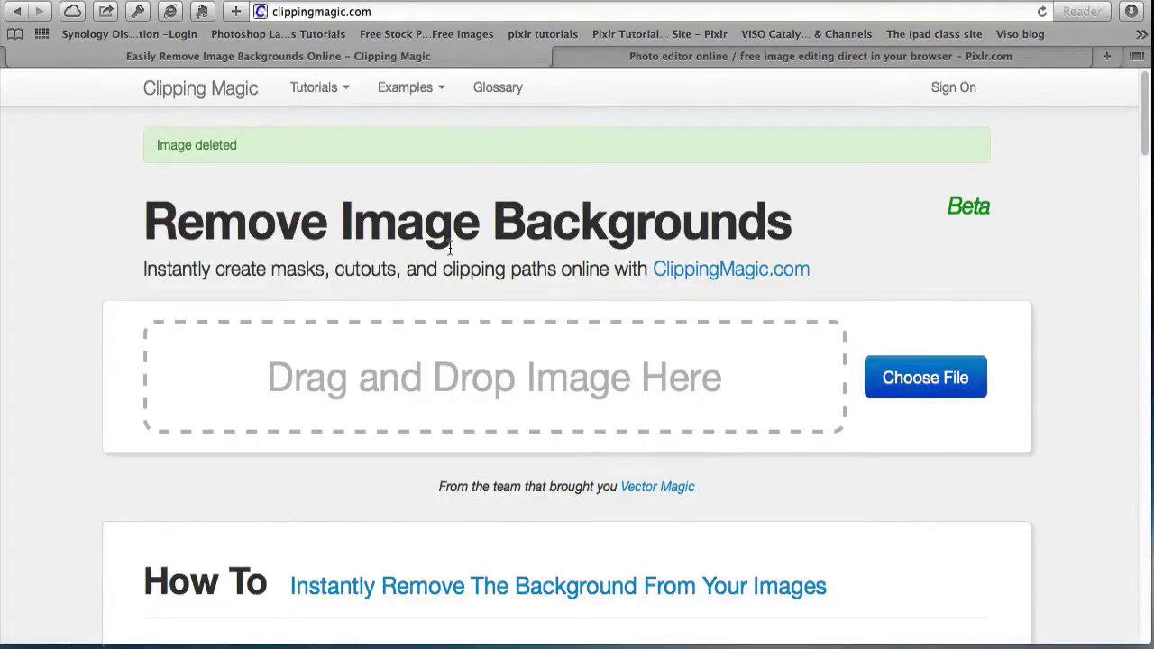
Browse Clipping Magic's Tutorials and Examples menus and view the Squirrel example.
click(330, 93)
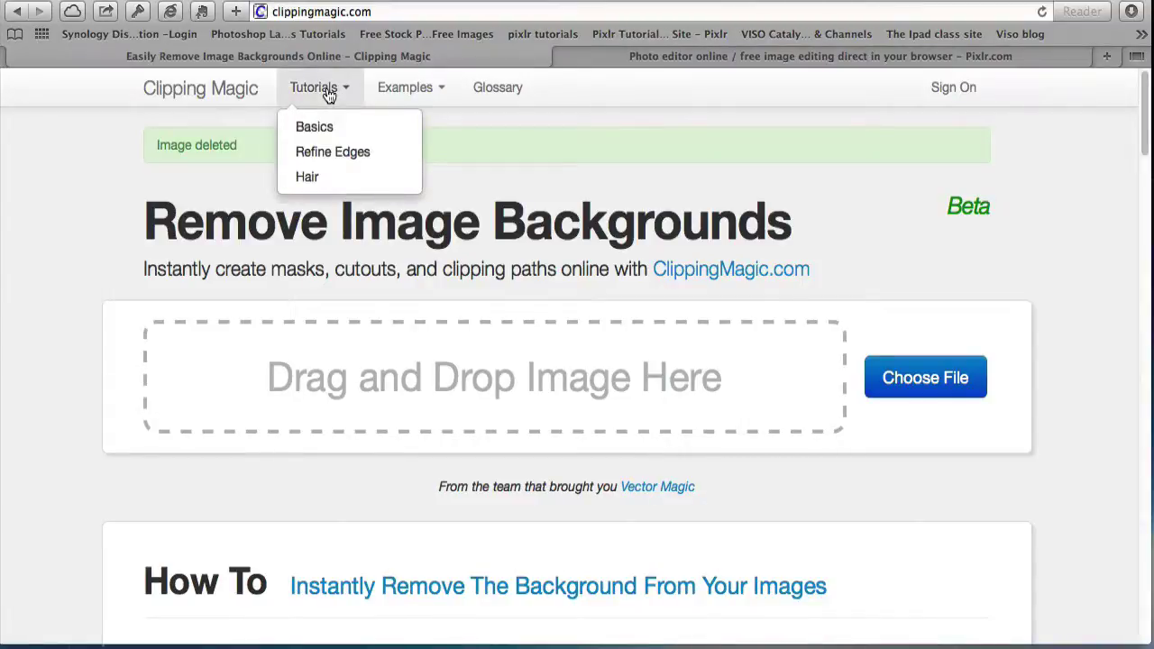
click(395, 93)
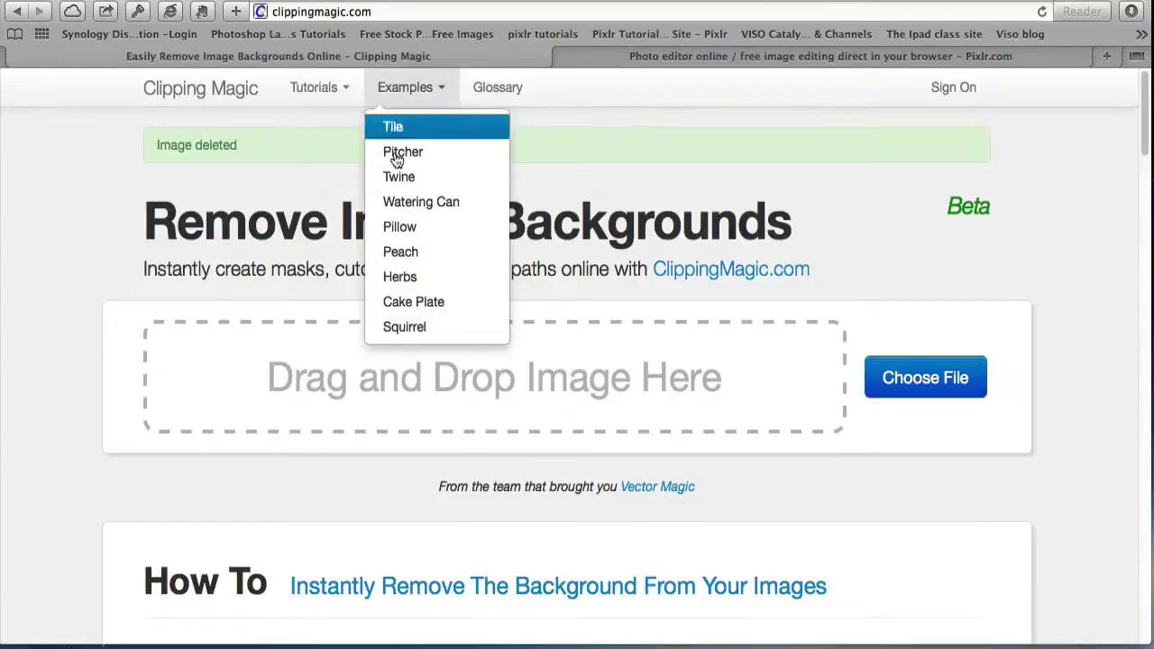
click(395, 331)
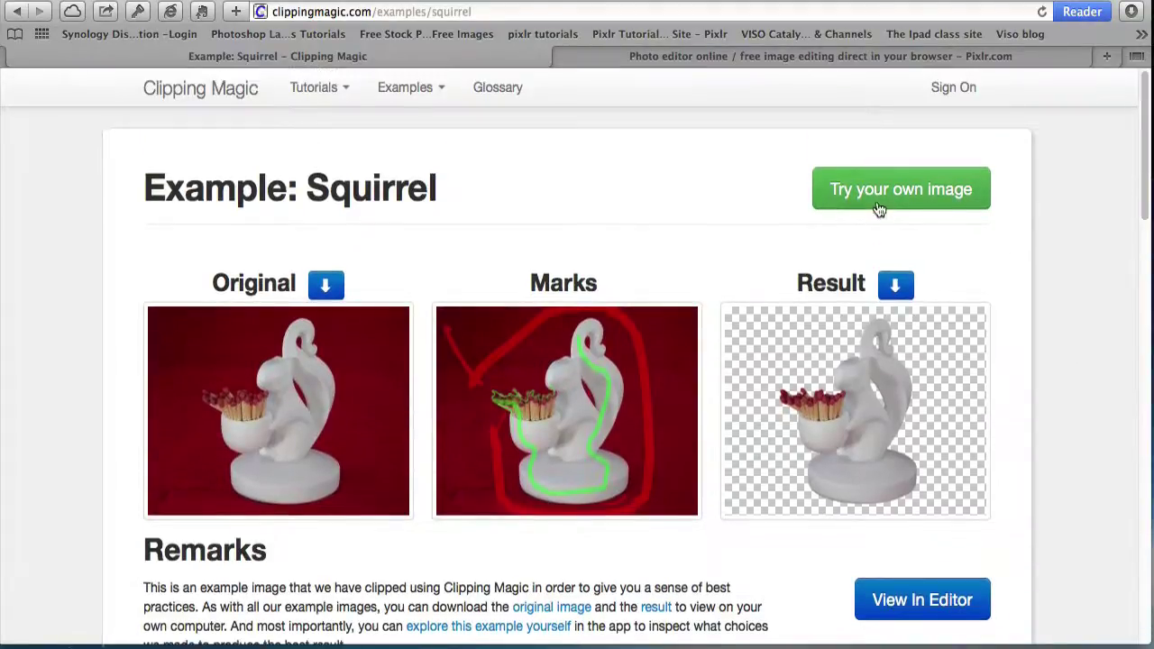
Upload kids on holiday.jpg into Clipping Magic for background removal.
click(833, 186)
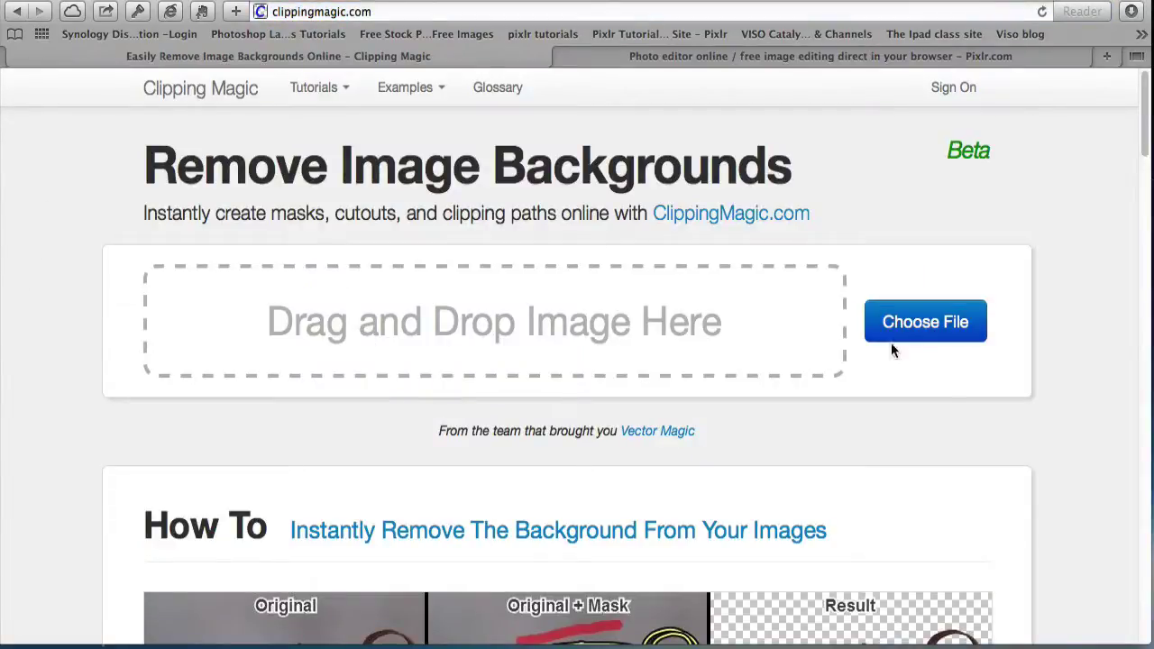
click(911, 333)
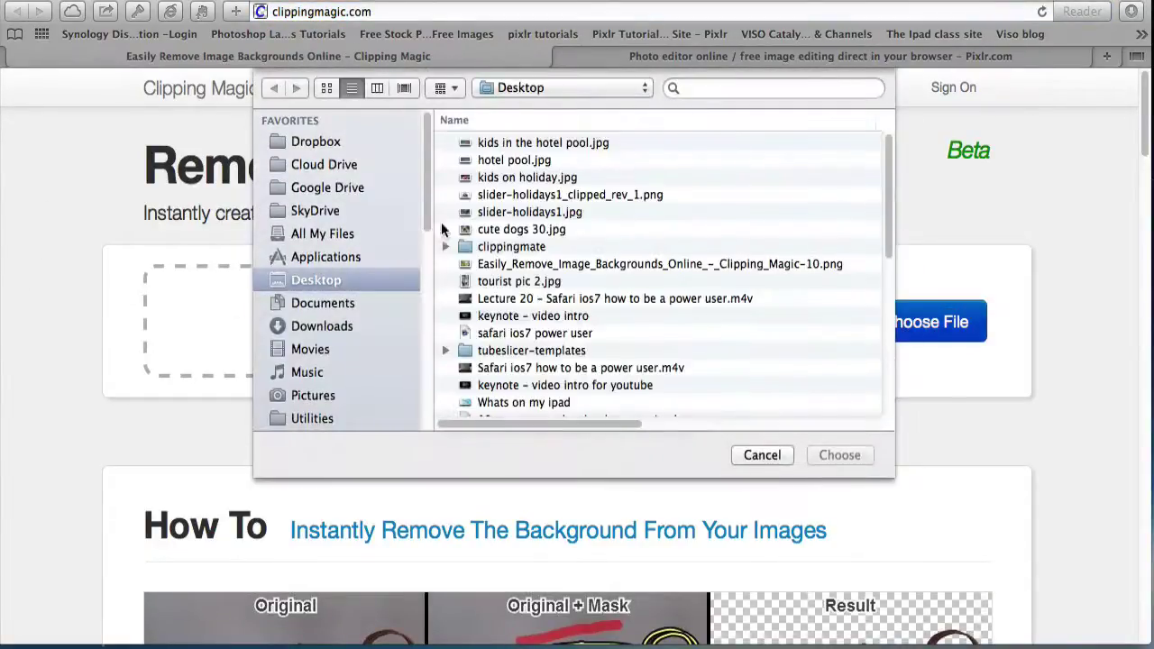
double_click(494, 180)
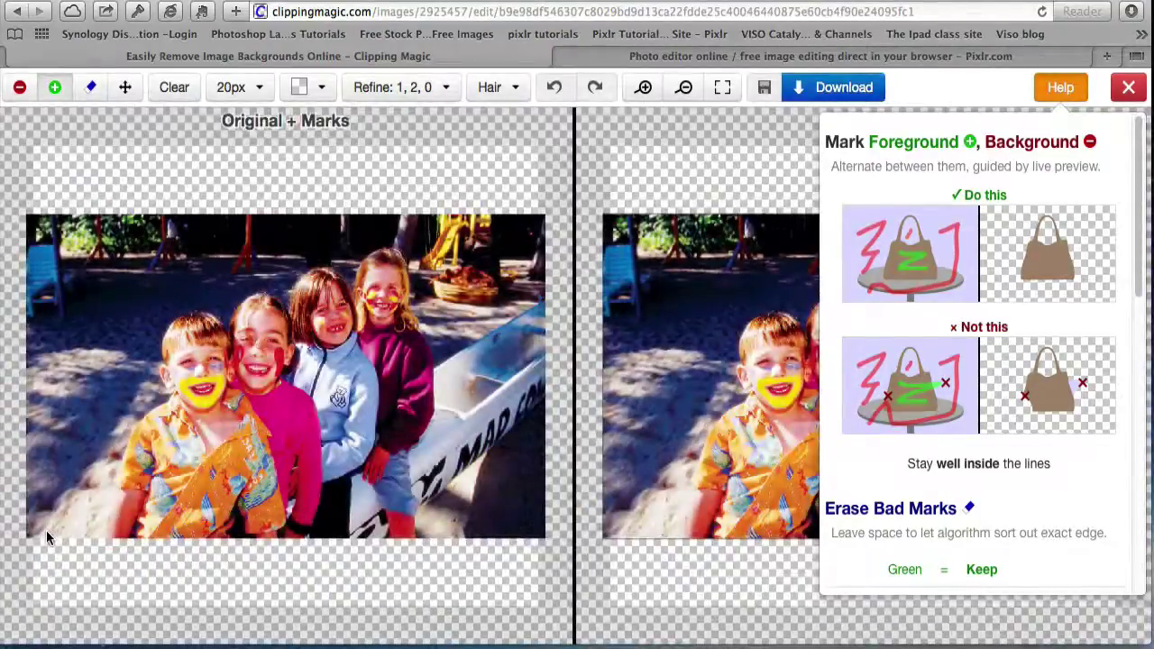
Dismiss help, place a first green keep mark, and try the Pan and Keep tools.
click(146, 319)
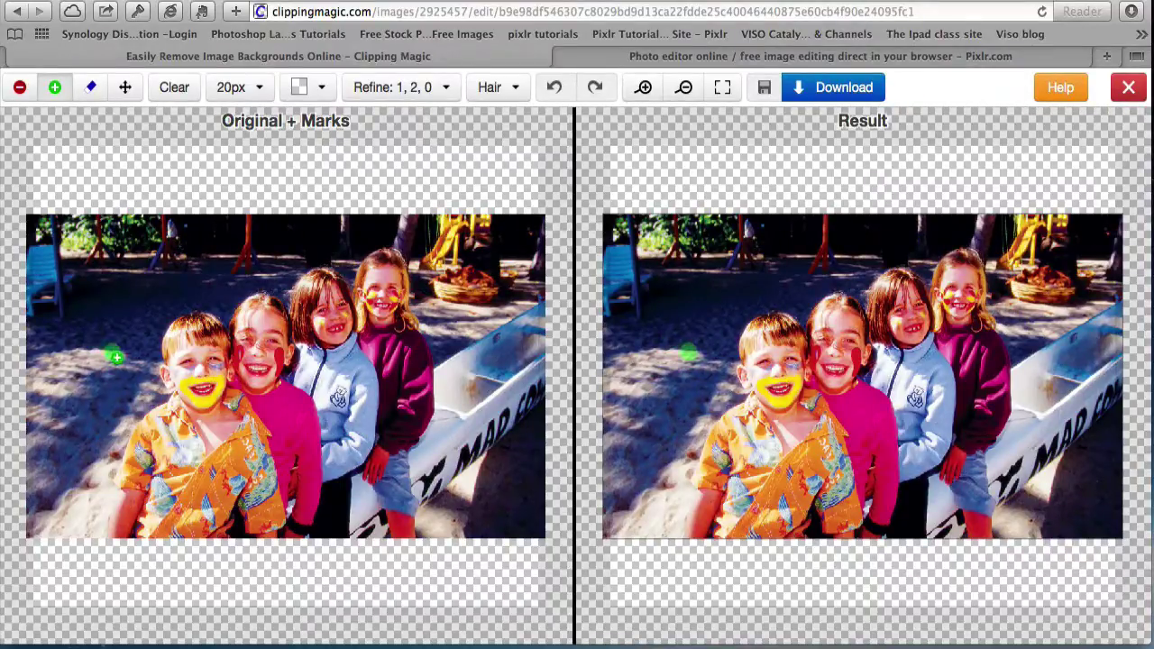
click(125, 86)
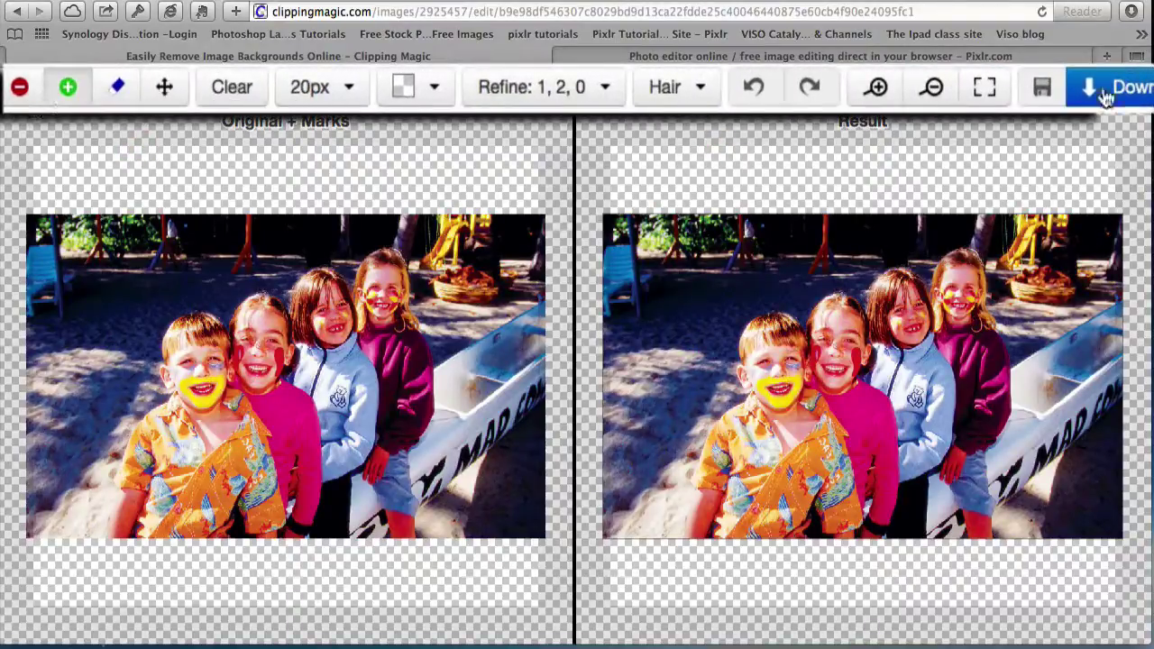
click(68, 87)
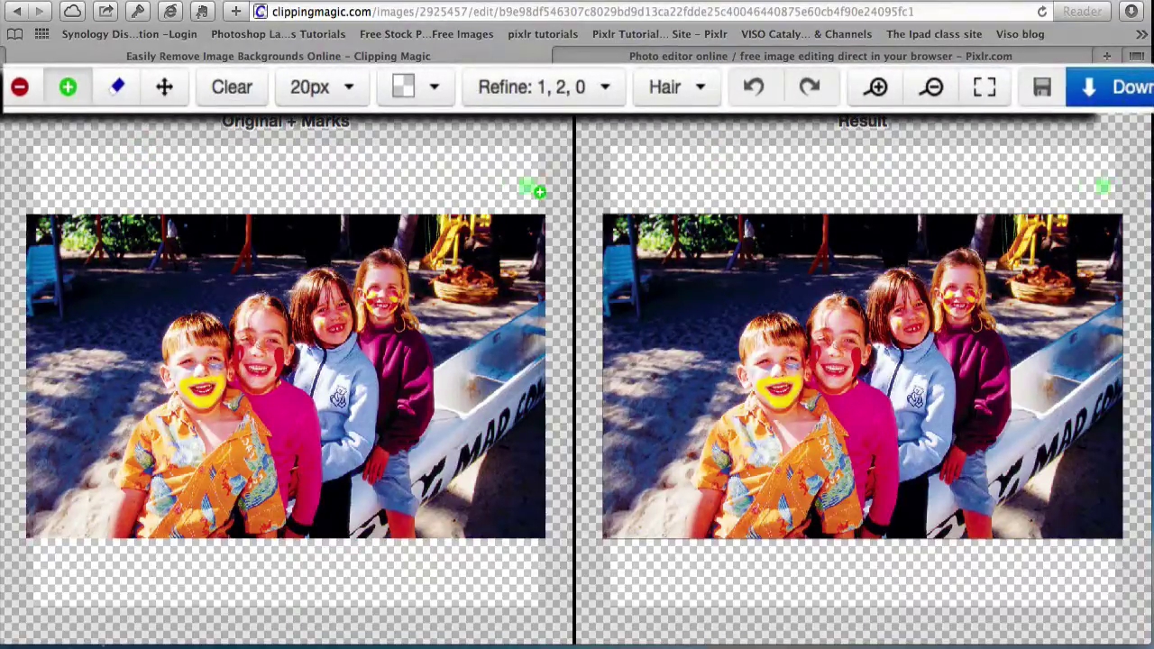
key(space)
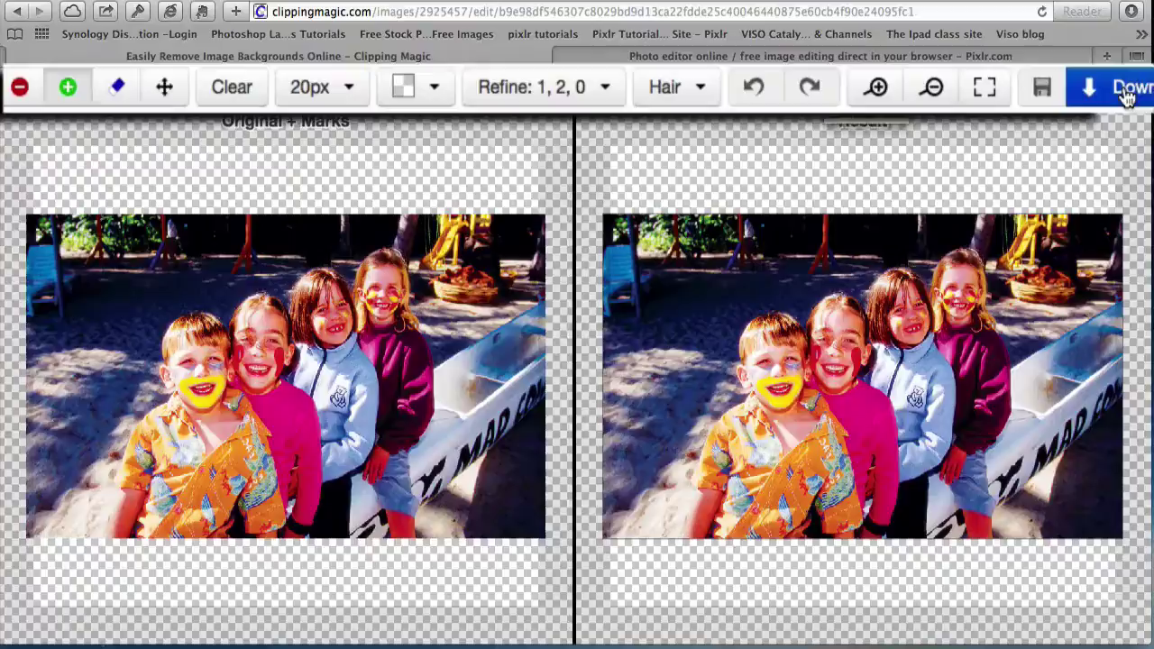
Zoom in three steps on the children, back out one, and view the Refine options.
click(878, 88)
click(878, 88)
click(879, 89)
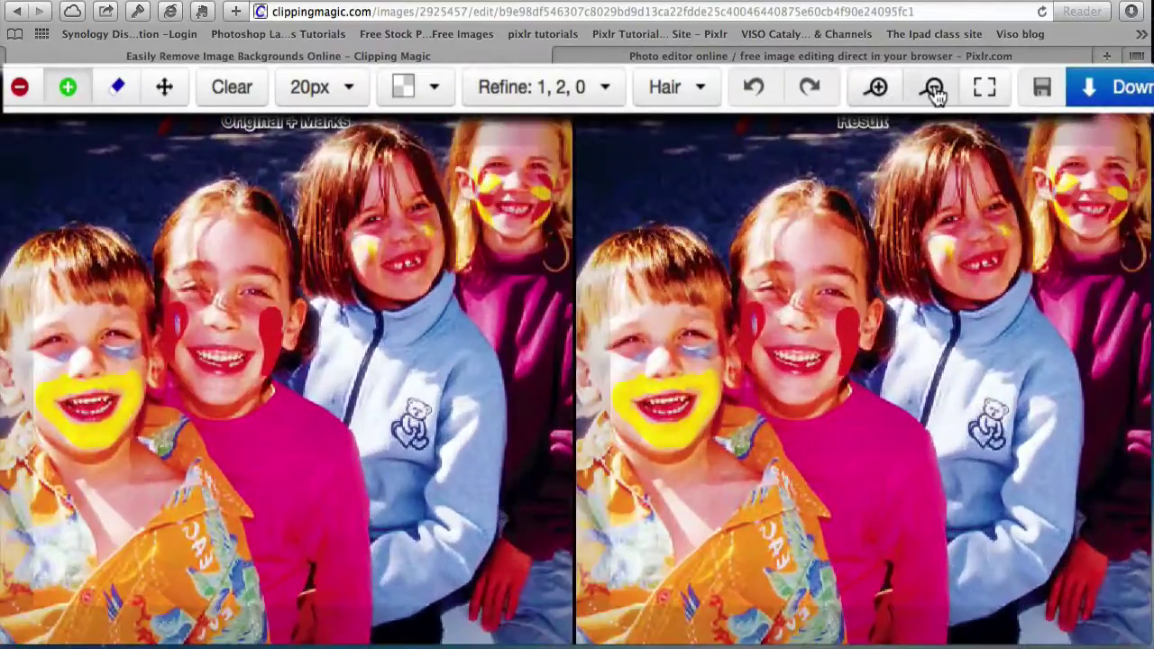
click(935, 88)
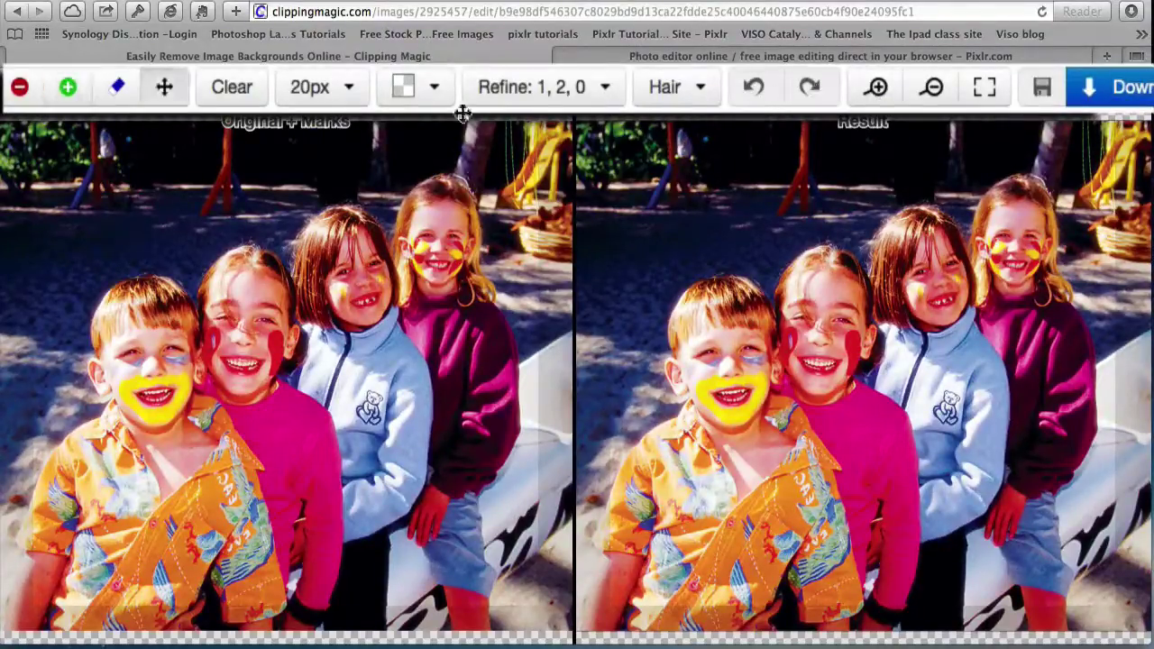
click(609, 91)
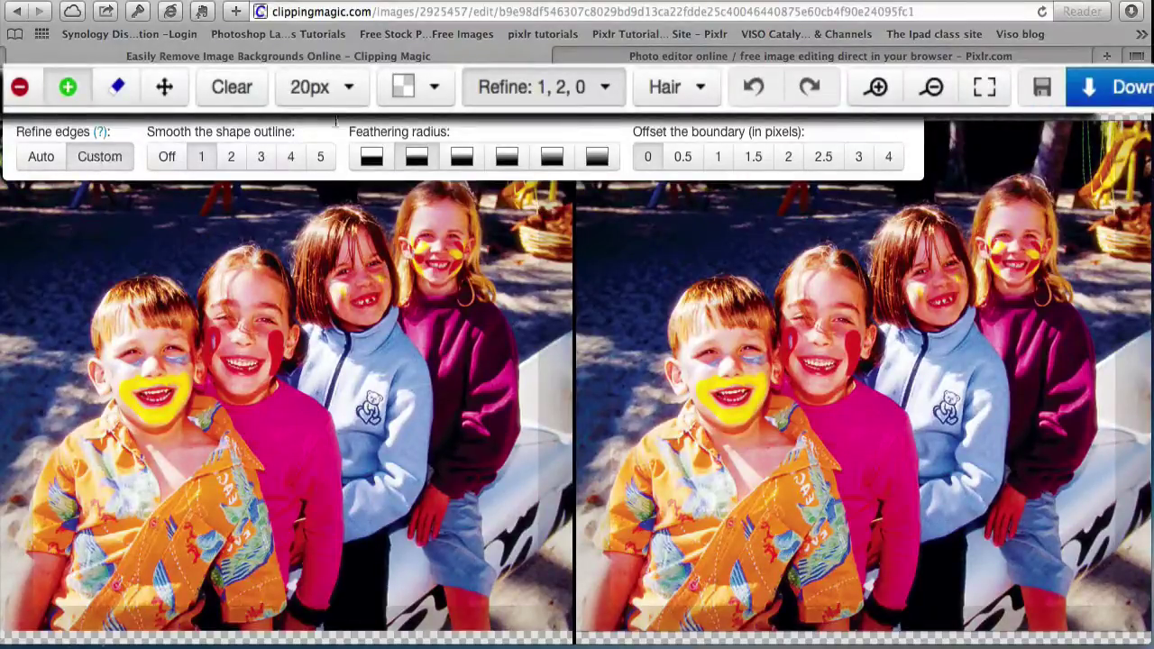
Check the Hair settings, then show the brush size choices from 5px to 40px.
click(672, 97)
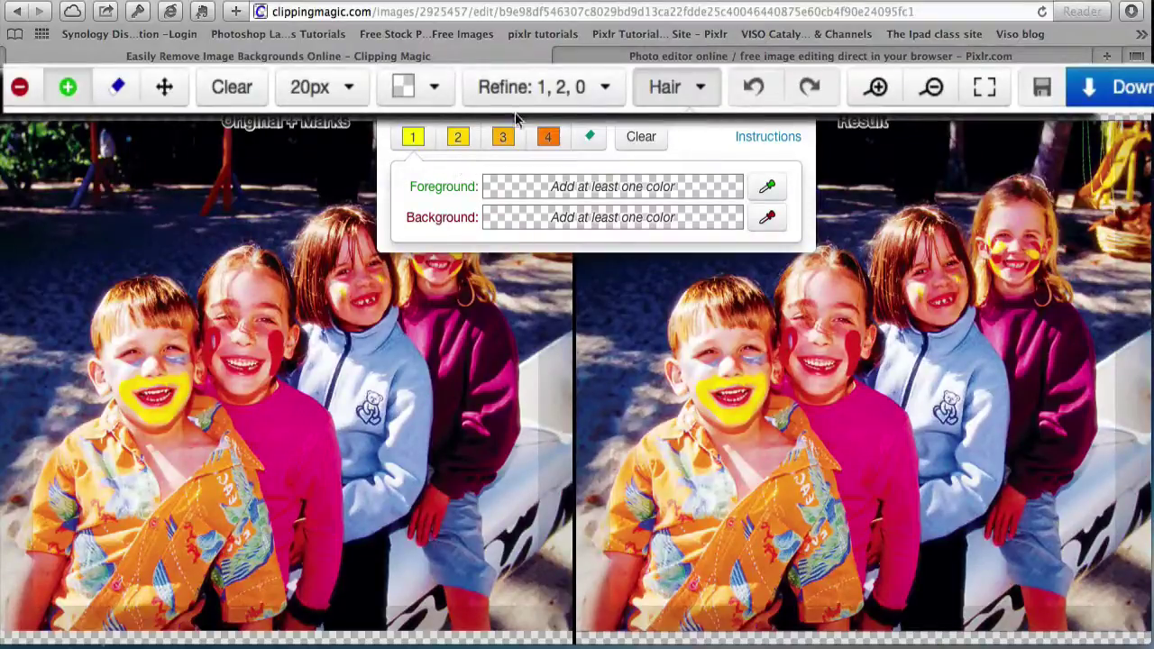
click(675, 100)
click(351, 92)
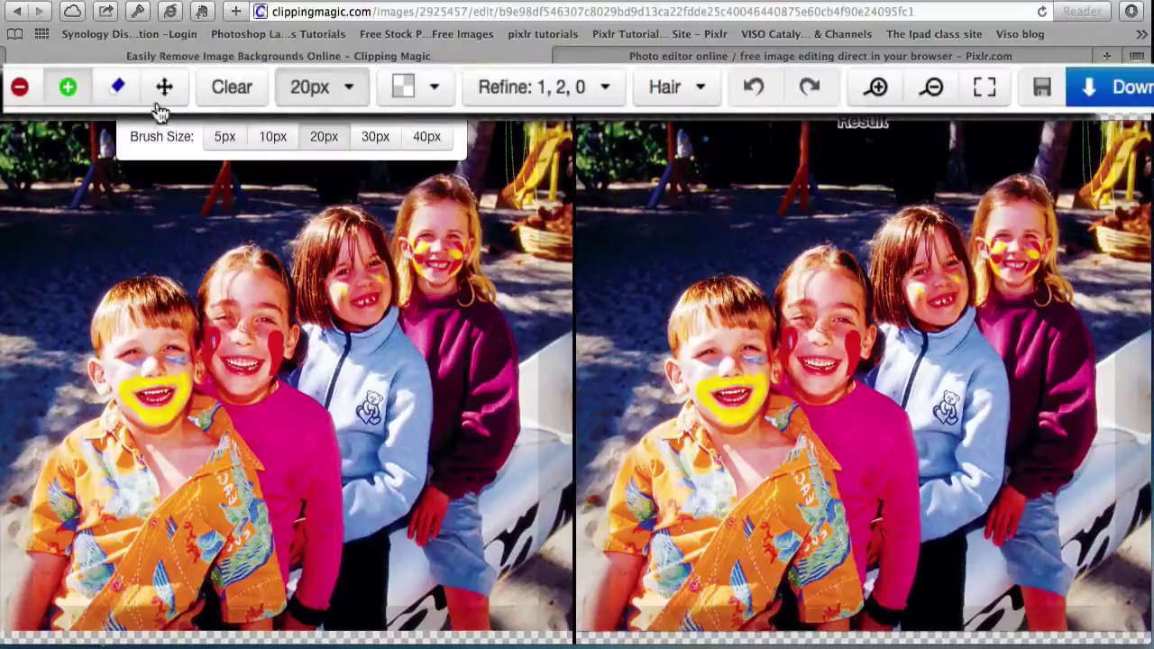
Set the brush size to 10px and pan the photo so the kids shift right.
click(117, 90)
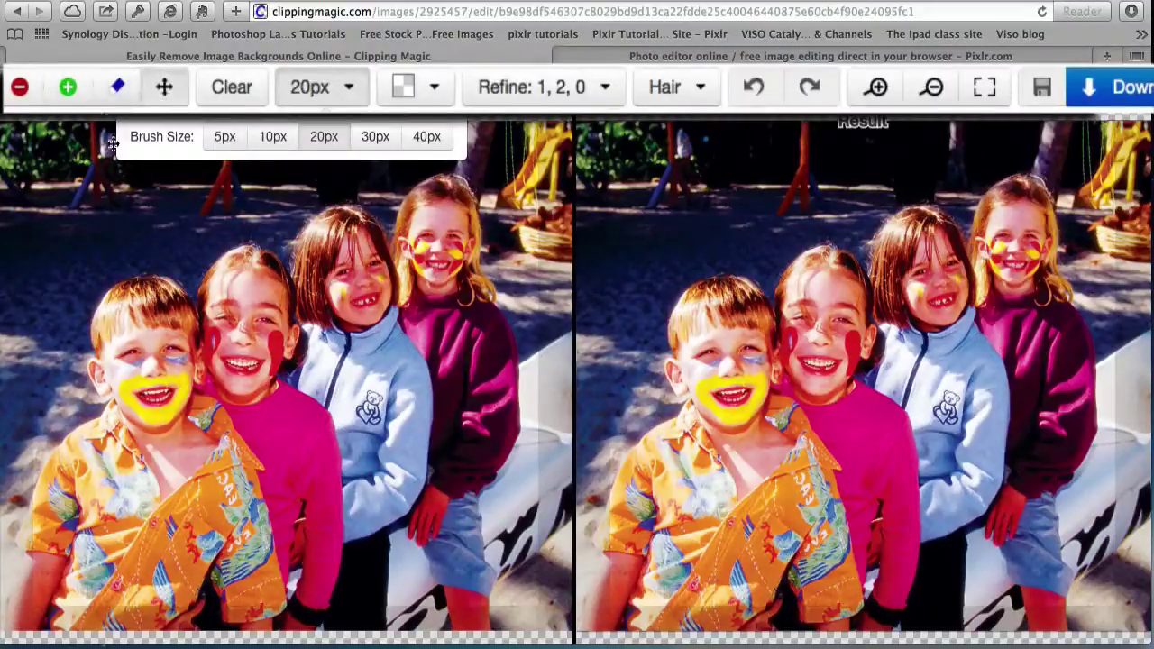
click(273, 136)
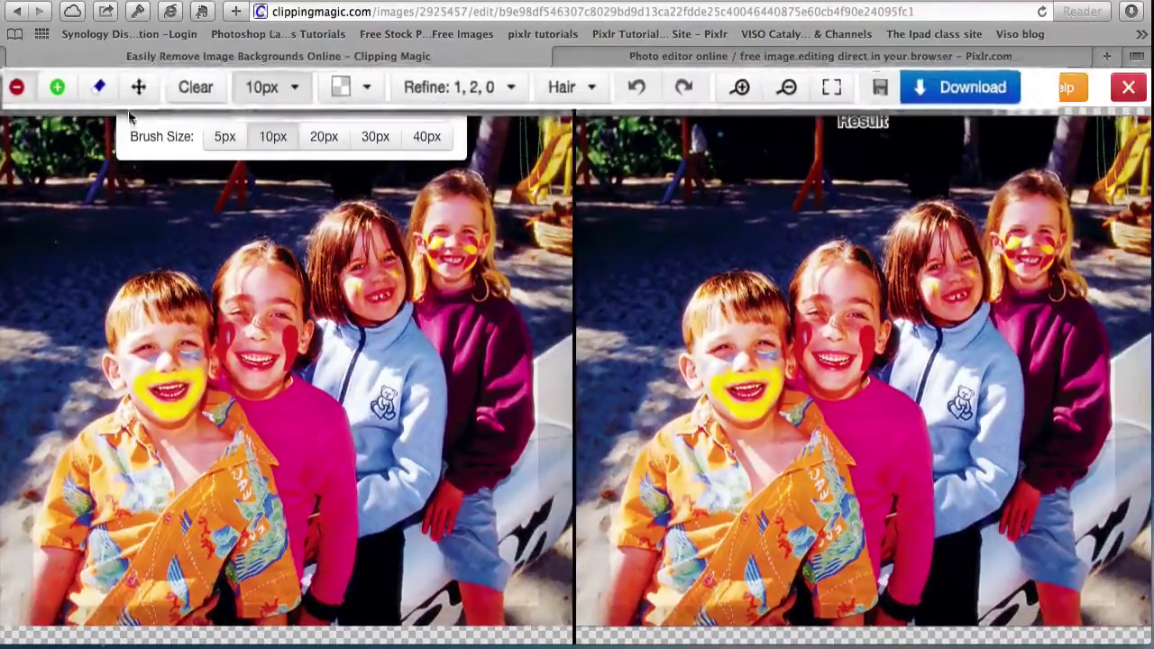
click(126, 86)
mouse_move(36, 250)
mouse_down()
mouse_move(120, 221)
mouse_move(53, 258)
mouse_move(108, 280)
mouse_move(103, 262)
mouse_move(198, 235)
mouse_move(266, 231)
mouse_move(117, 257)
mouse_up()
Mark background with the red Remove marker, erase most of it, then undo twice.
key(r)
click(90, 87)
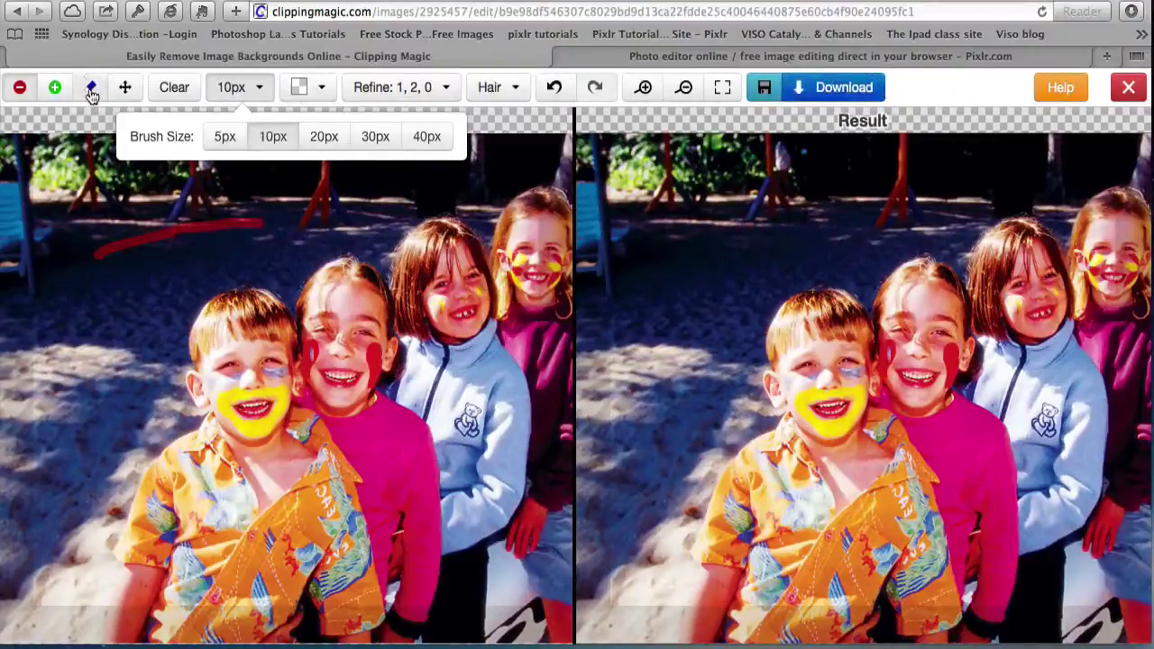
click(260, 224)
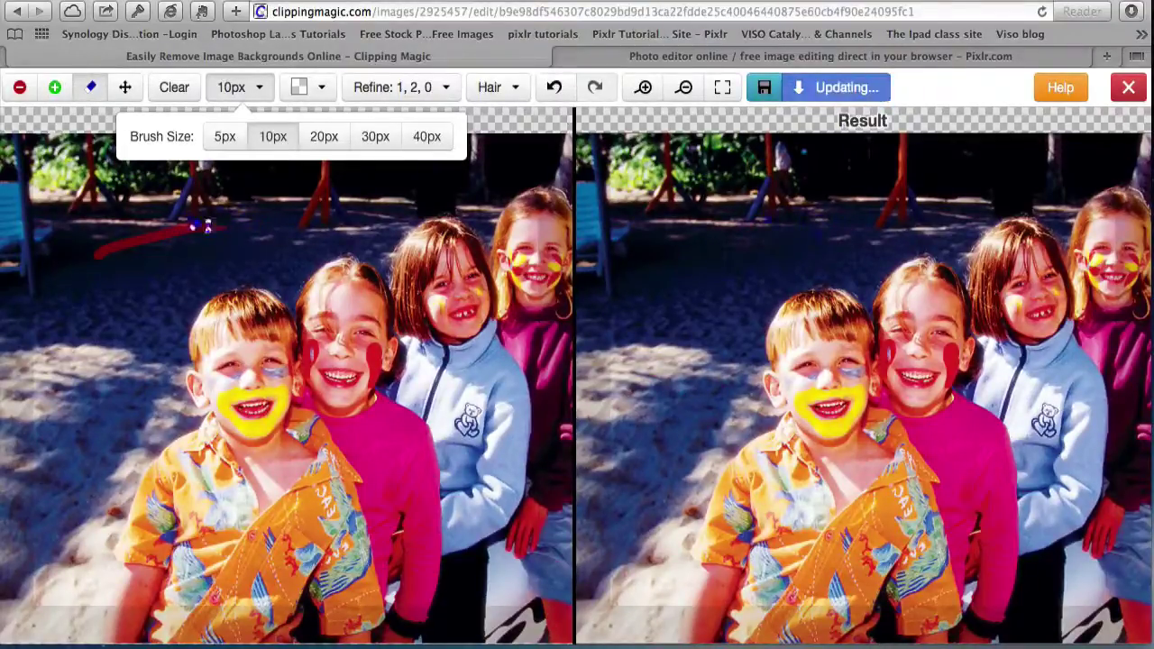
mouse_move(206, 226)
mouse_down()
mouse_move(180, 236)
mouse_move(177, 253)
mouse_up()
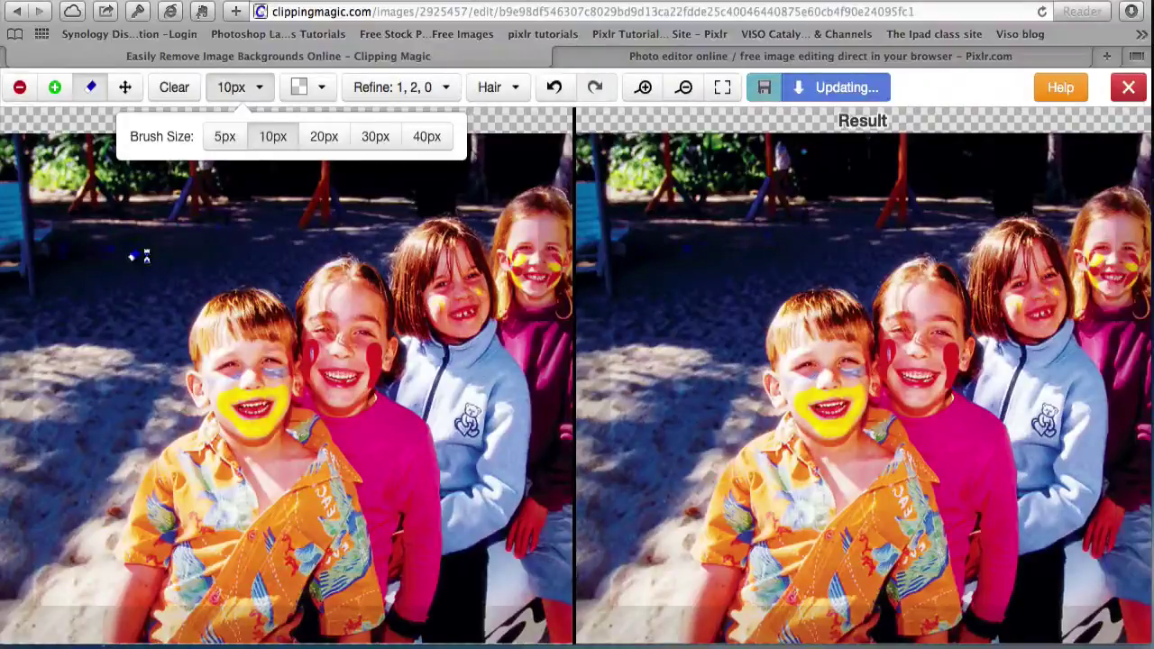
click(555, 87)
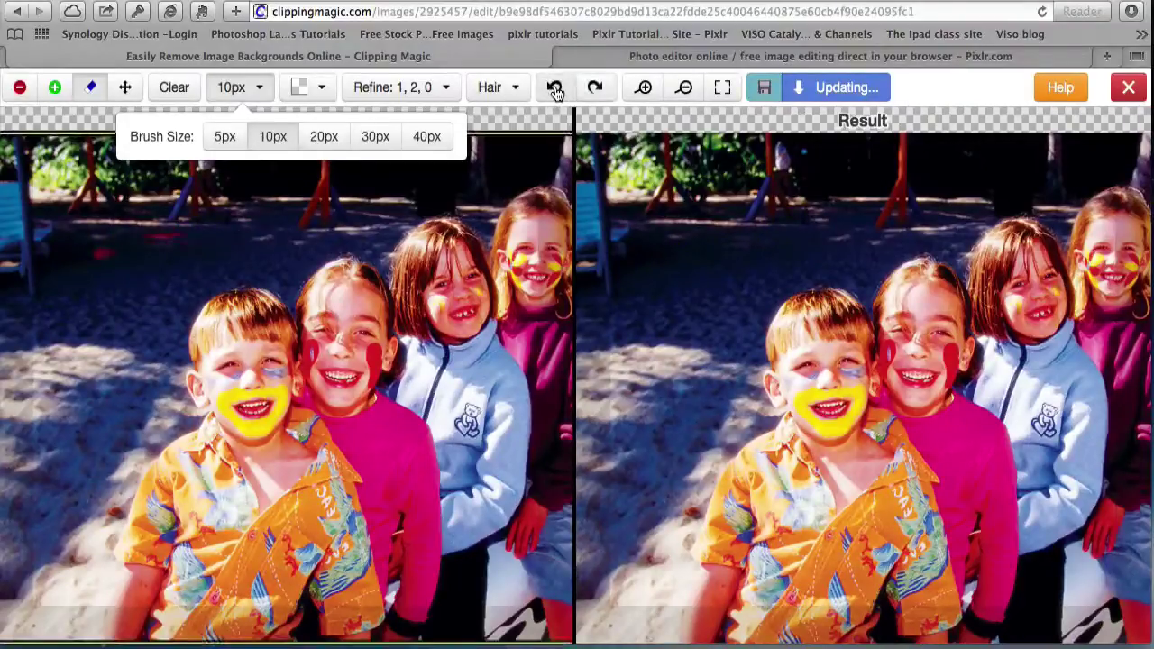
click(554, 88)
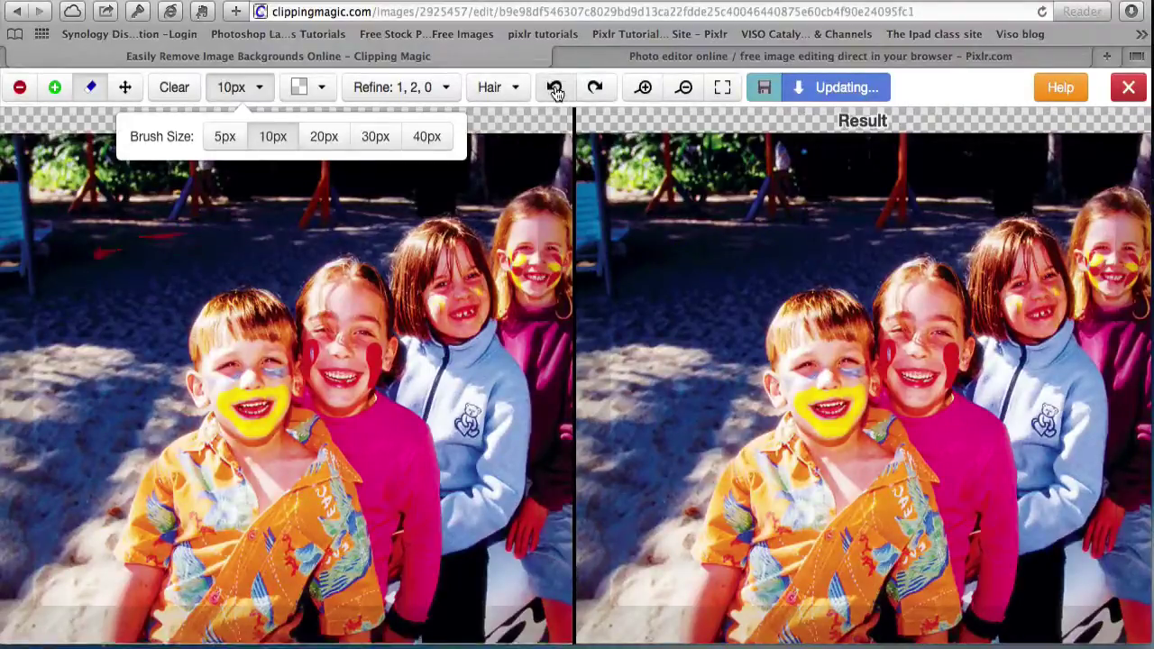
Preview a green #84e246 result background, then set it back to transparent.
click(316, 96)
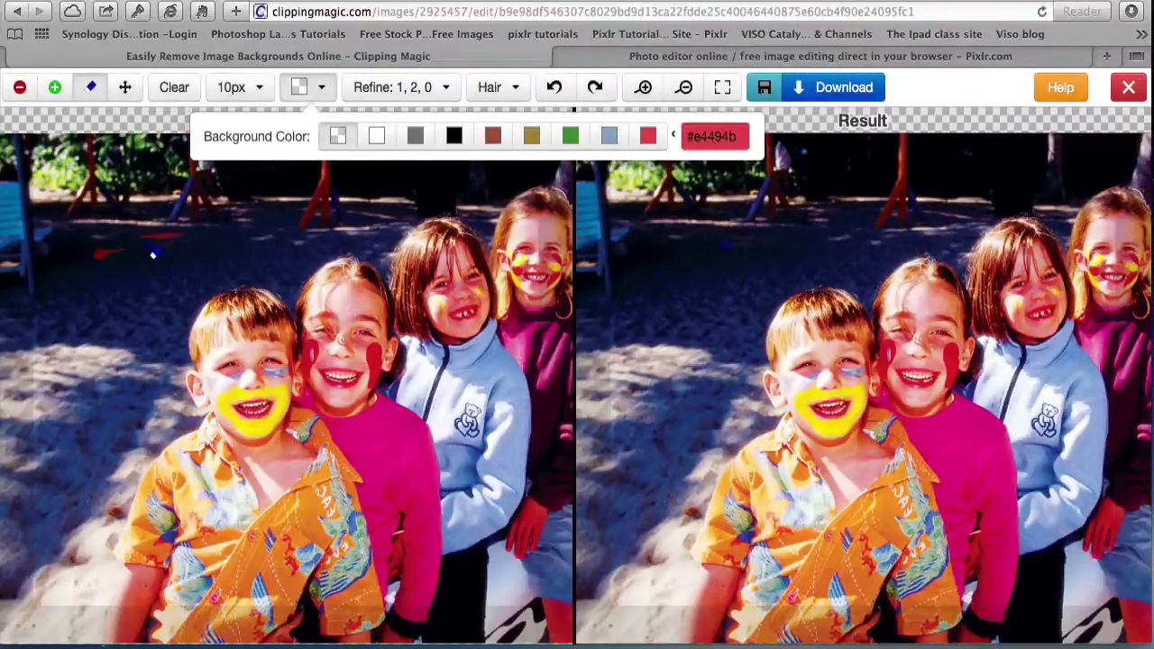
click(684, 87)
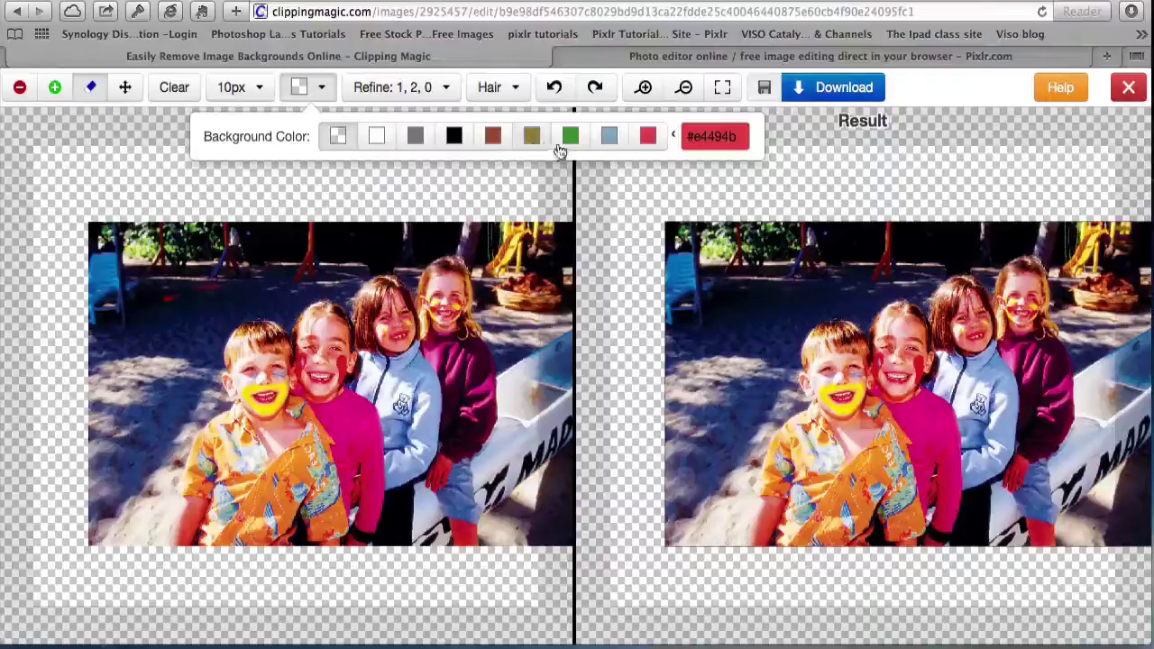
click(708, 136)
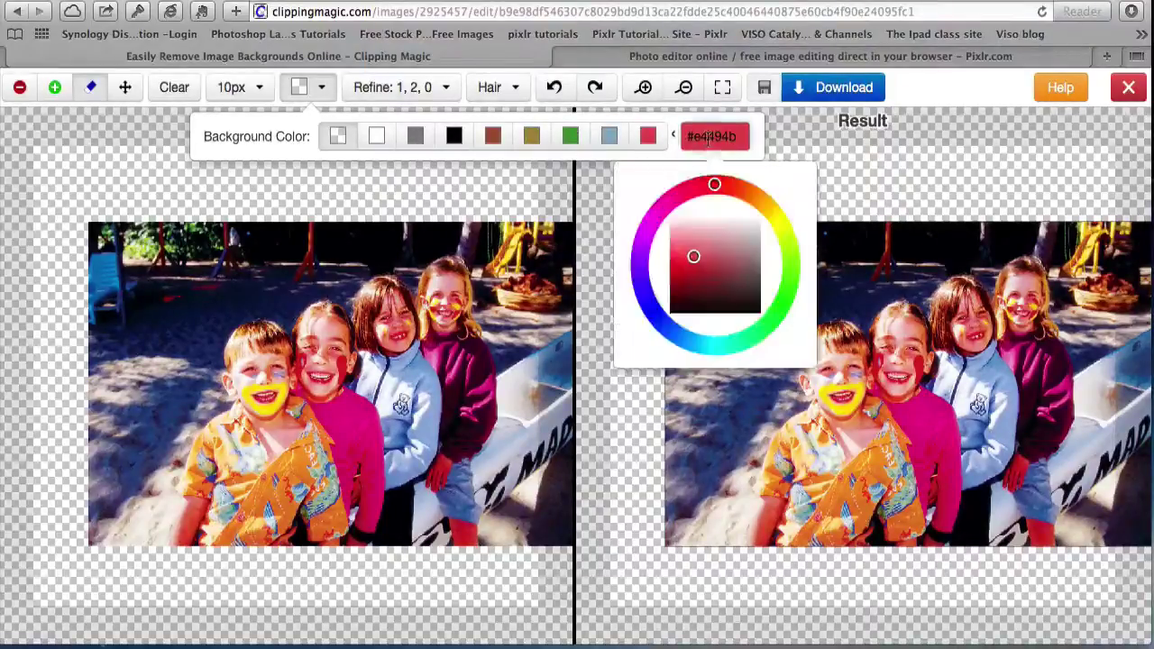
click(790, 274)
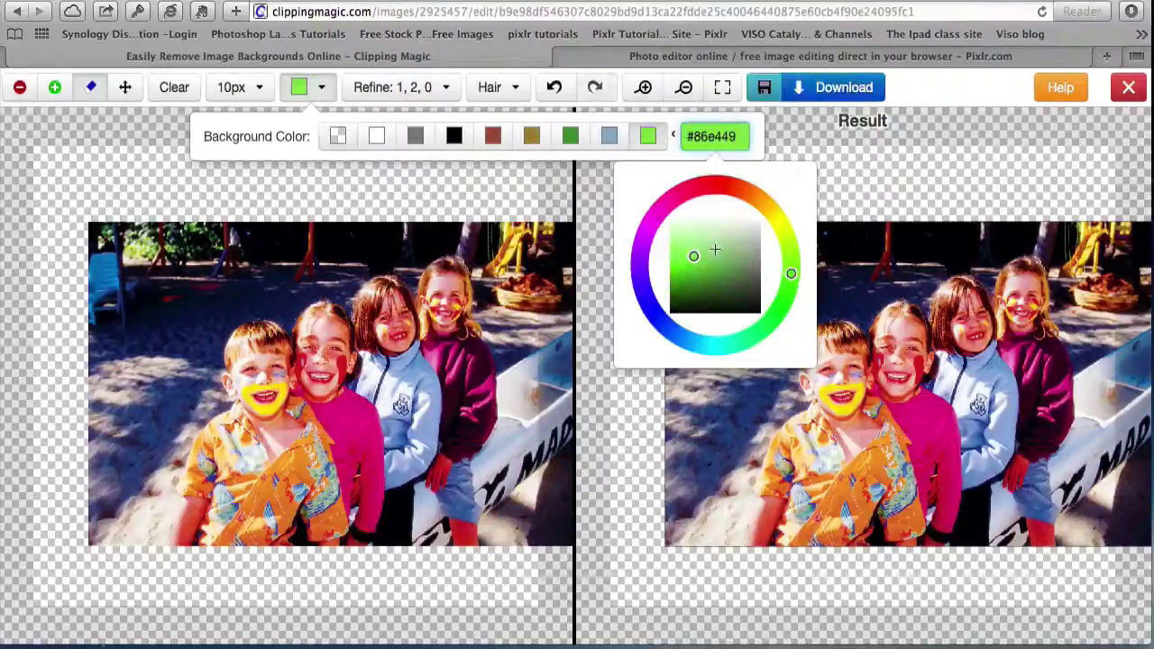
mouse_move(696, 259)
mouse_down()
mouse_move(729, 242)
mouse_move(746, 288)
mouse_move(694, 257)
mouse_up()
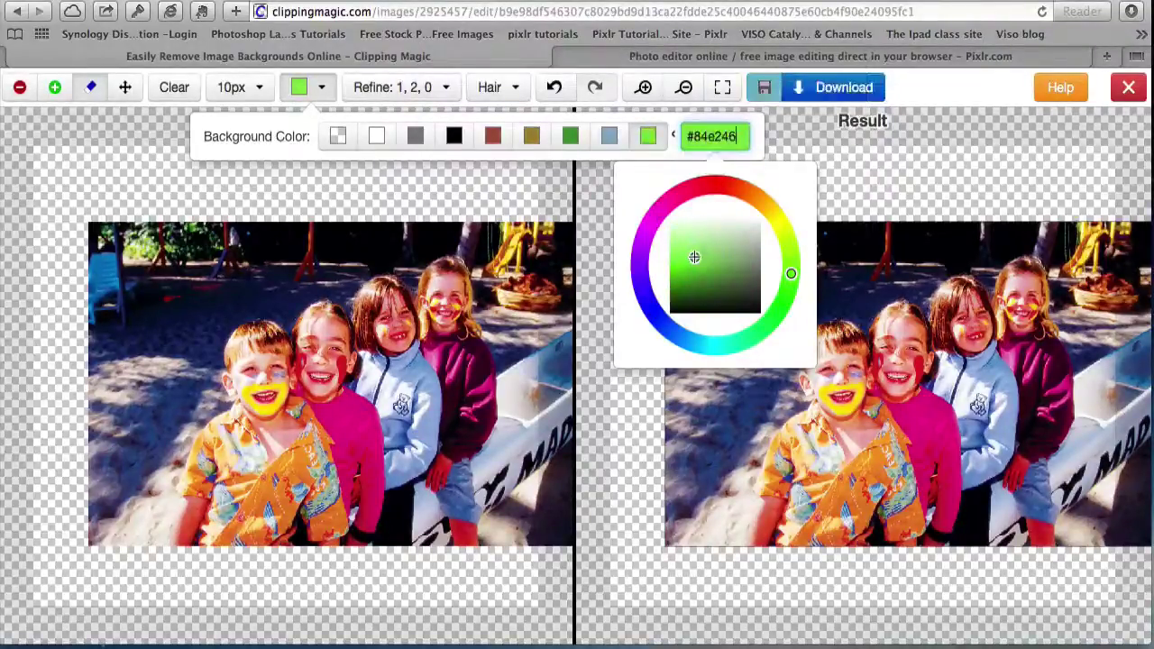
click(335, 141)
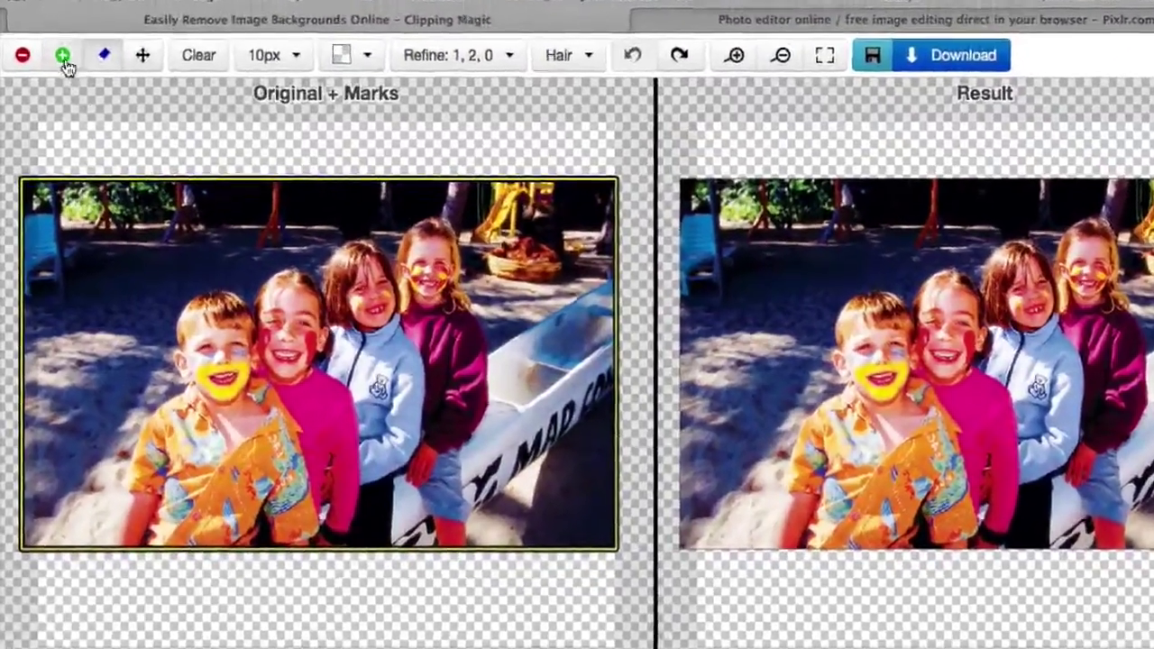
click(63, 56)
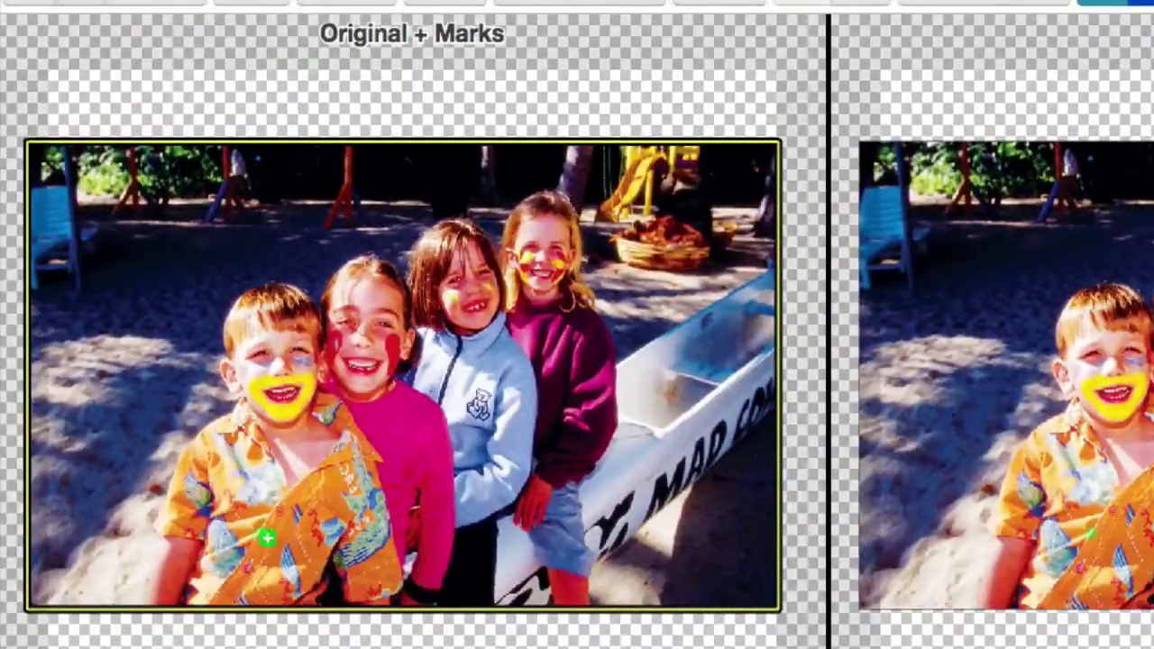
Paint green keep strokes across the children's shirts, jackets, shorts and legs.
mouse_move(171, 590)
mouse_down()
mouse_move(433, 388)
mouse_move(563, 219)
mouse_up()
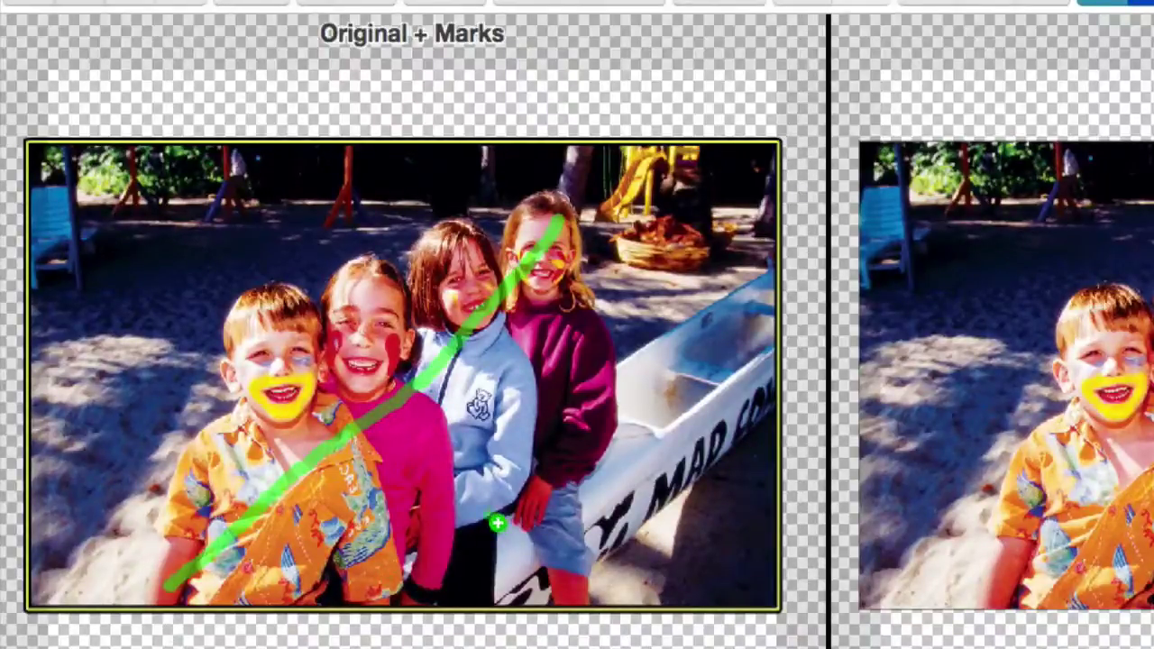
drag(487, 507, 485, 610)
drag(541, 532, 566, 593)
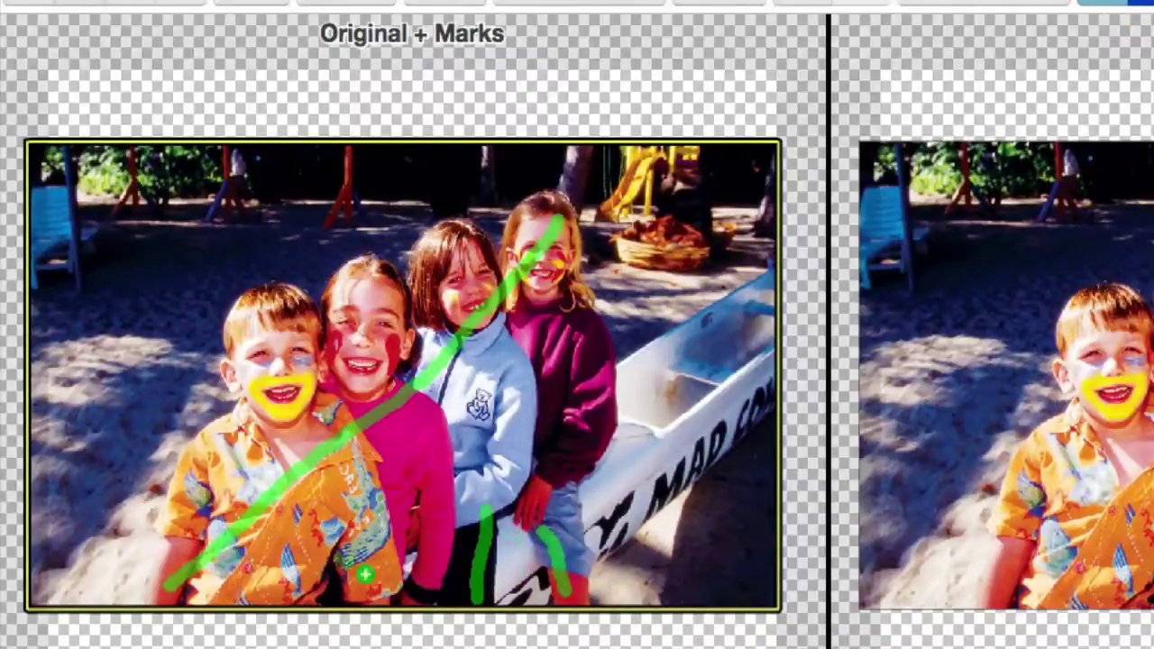
mouse_move(293, 588)
mouse_down()
mouse_move(397, 520)
mouse_move(568, 436)
mouse_move(602, 383)
mouse_up()
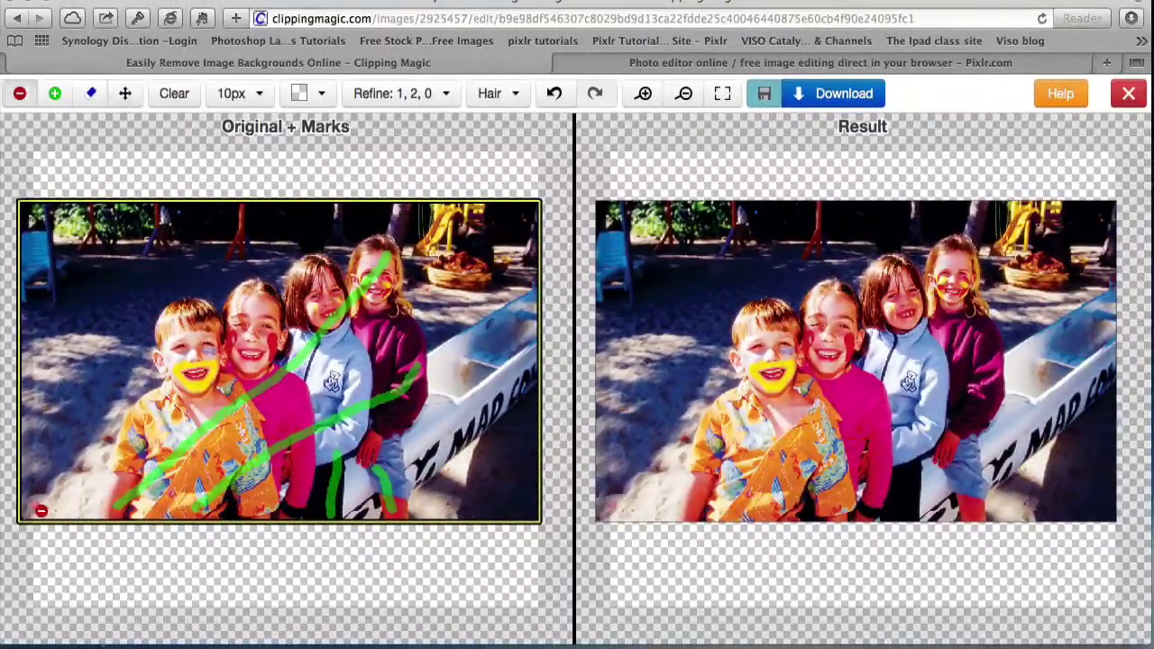
Paint a red remove stroke around the playground and zoom in on the cut-out children.
mouse_move(36, 505)
mouse_down()
mouse_move(46, 505)
mouse_move(98, 320)
mouse_move(136, 263)
mouse_move(361, 213)
mouse_move(464, 241)
mouse_move(480, 262)
mouse_move(494, 334)
mouse_move(486, 440)
mouse_move(451, 507)
mouse_up()
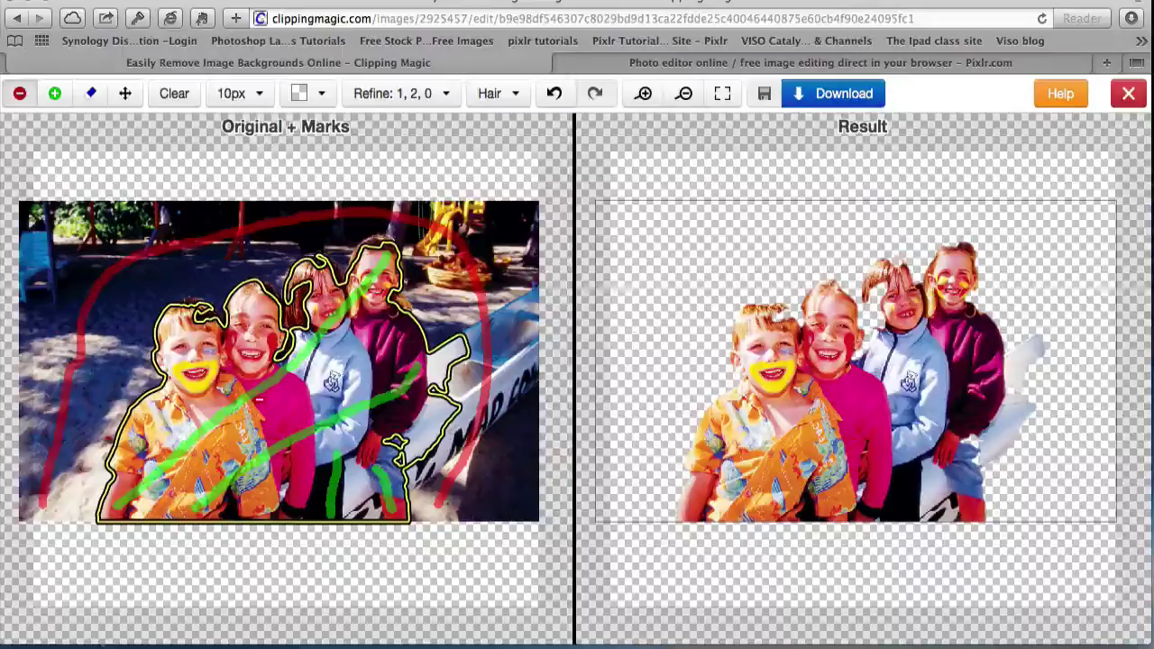
click(645, 94)
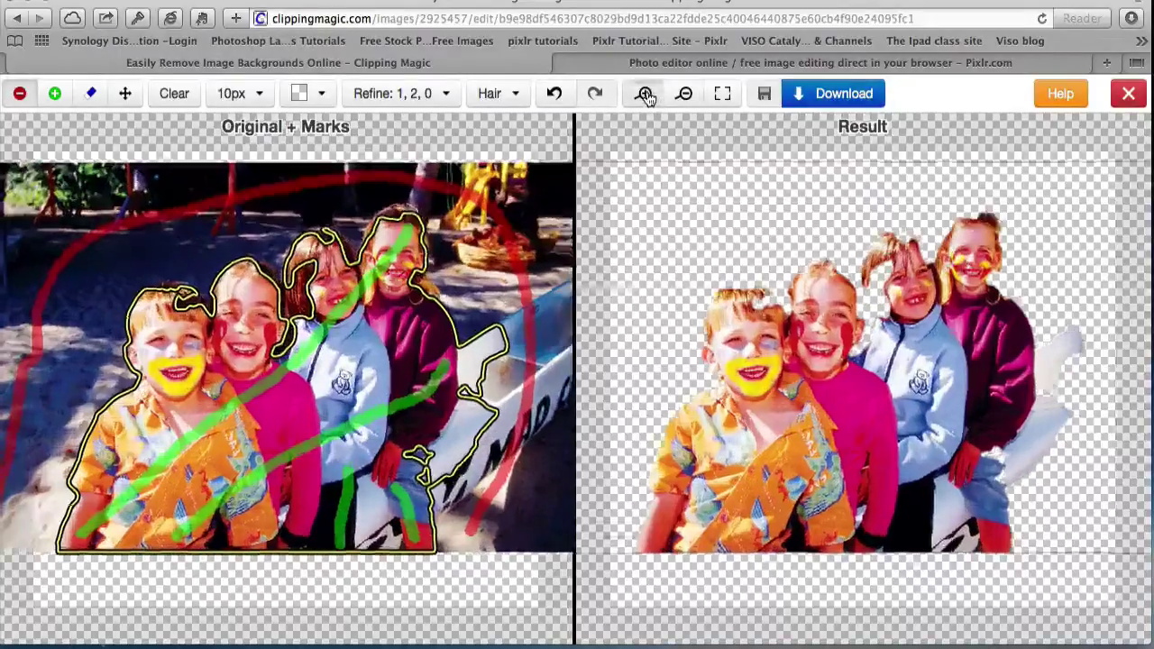
click(55, 94)
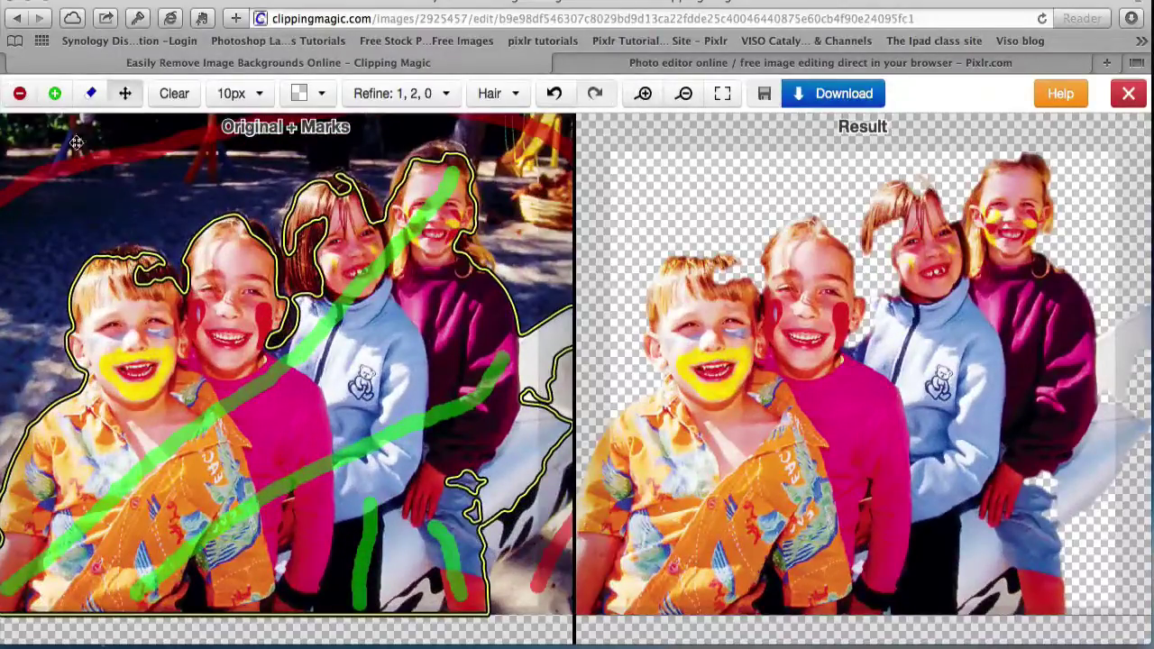
Set the Clipping Magic brush to 5px and paint keep strokes along three children's hair edges.
click(237, 97)
click(221, 144)
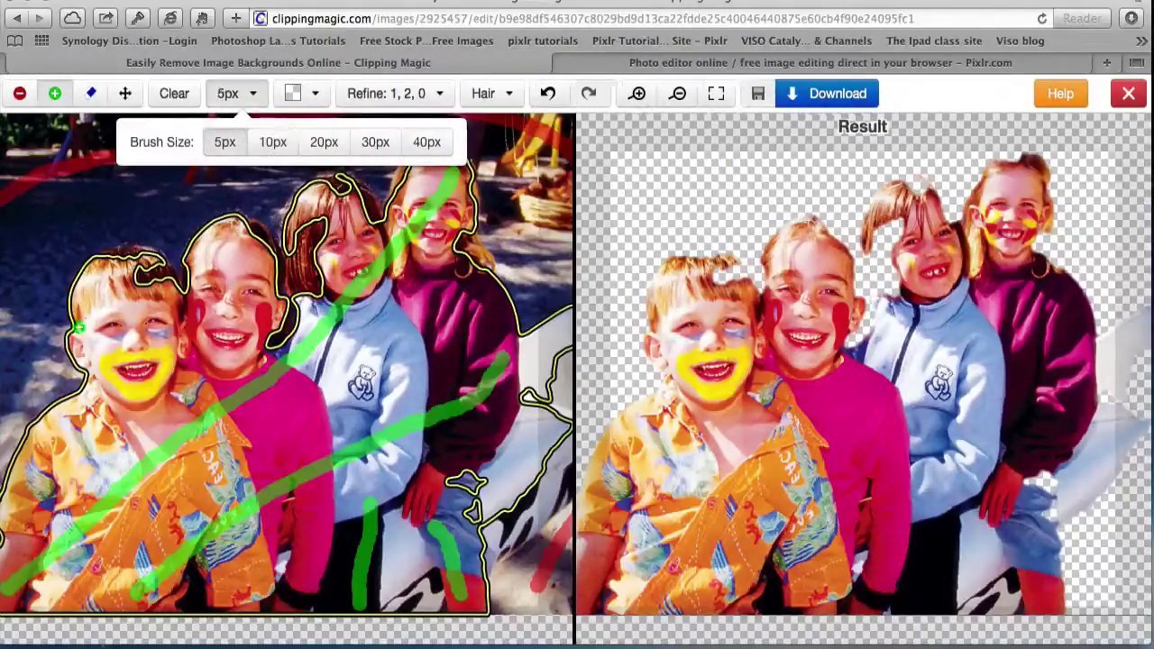
mouse_move(84, 311)
mouse_down()
mouse_move(95, 274)
mouse_move(148, 256)
mouse_move(185, 292)
mouse_move(200, 340)
mouse_up()
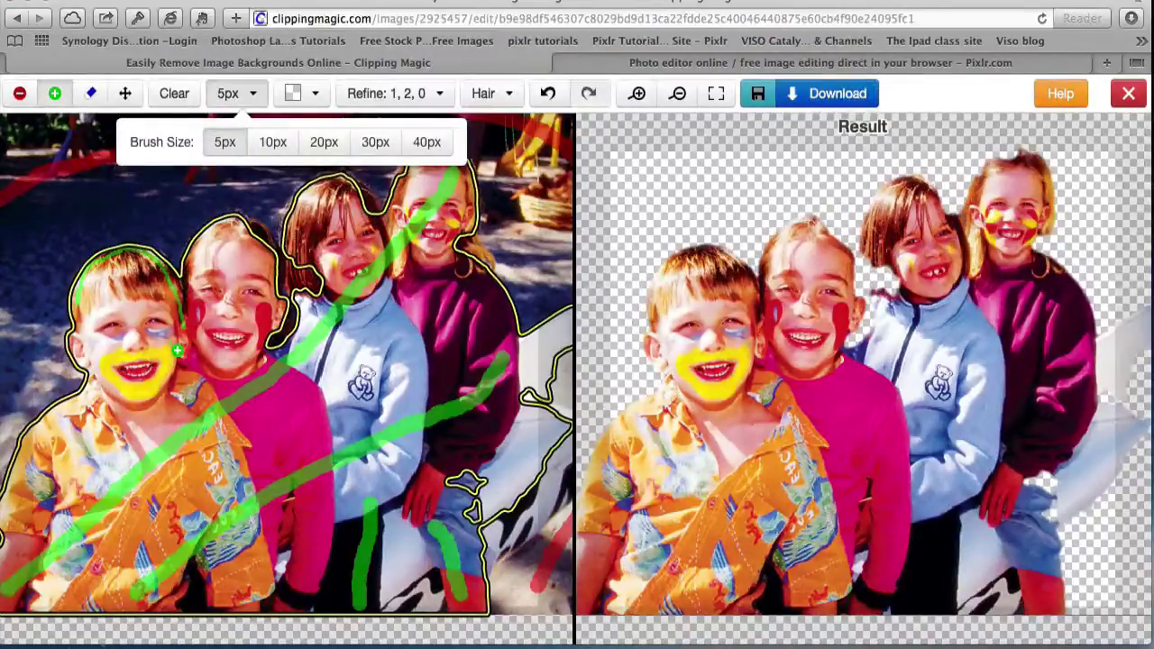
mouse_move(209, 254)
mouse_down()
mouse_move(251, 227)
mouse_move(274, 246)
mouse_move(283, 286)
mouse_up()
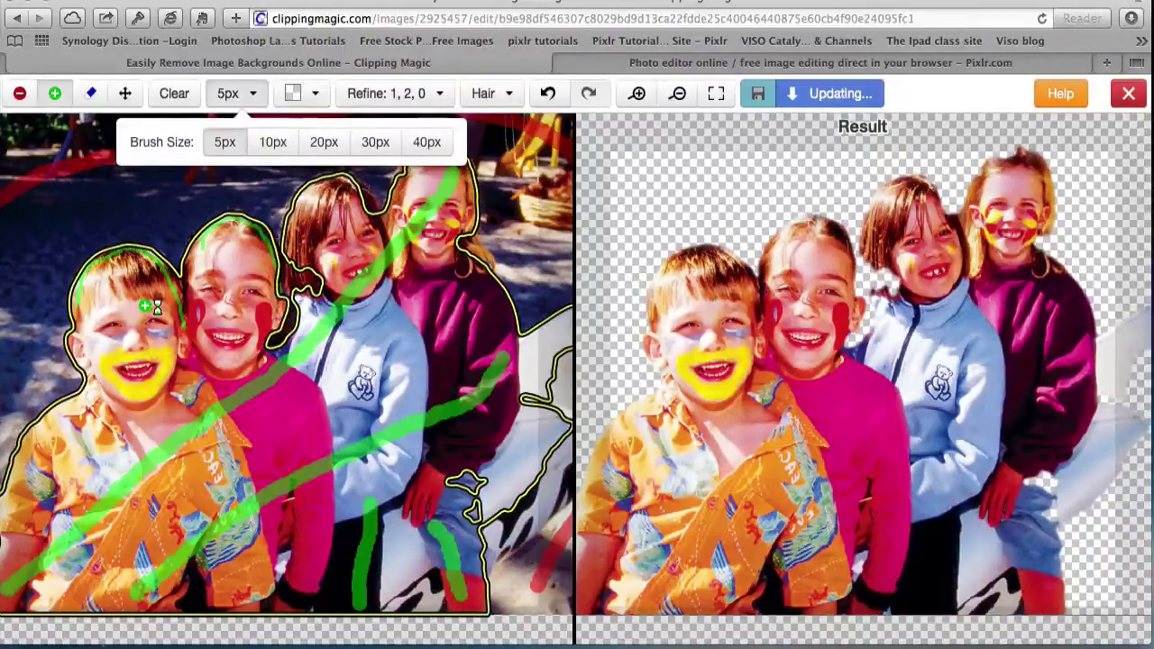
mouse_move(292, 245)
mouse_down()
mouse_move(326, 195)
mouse_move(357, 190)
mouse_move(404, 236)
mouse_up()
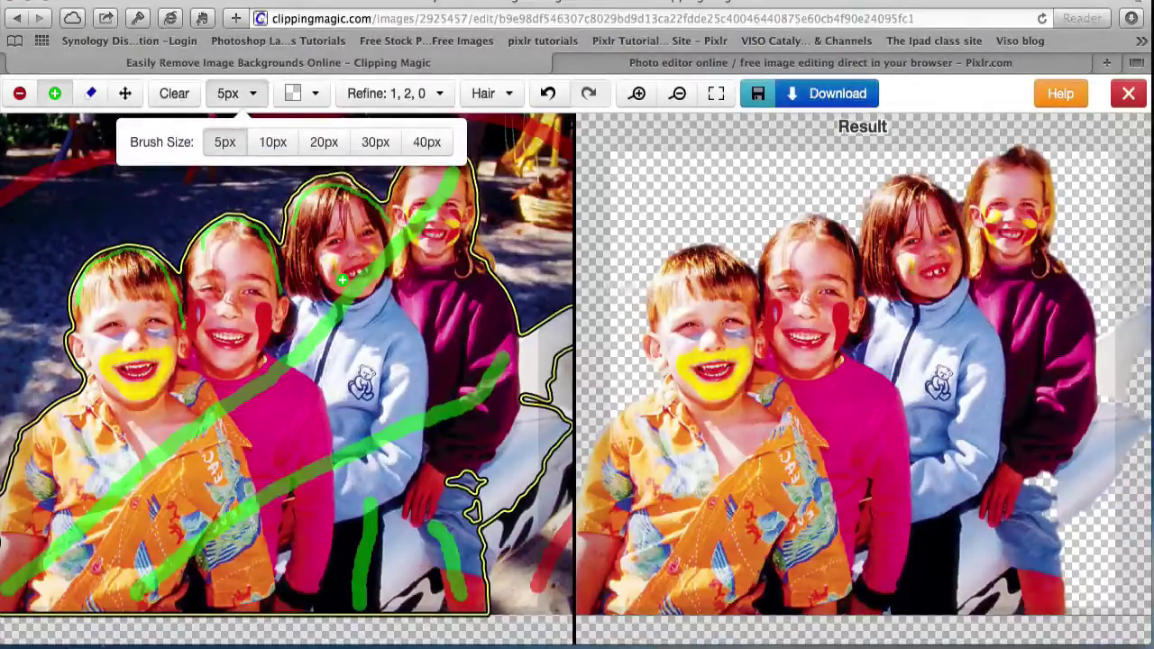
Pan up to the tops of the heads and add a keep mark on the girls' hair outline.
key(space)
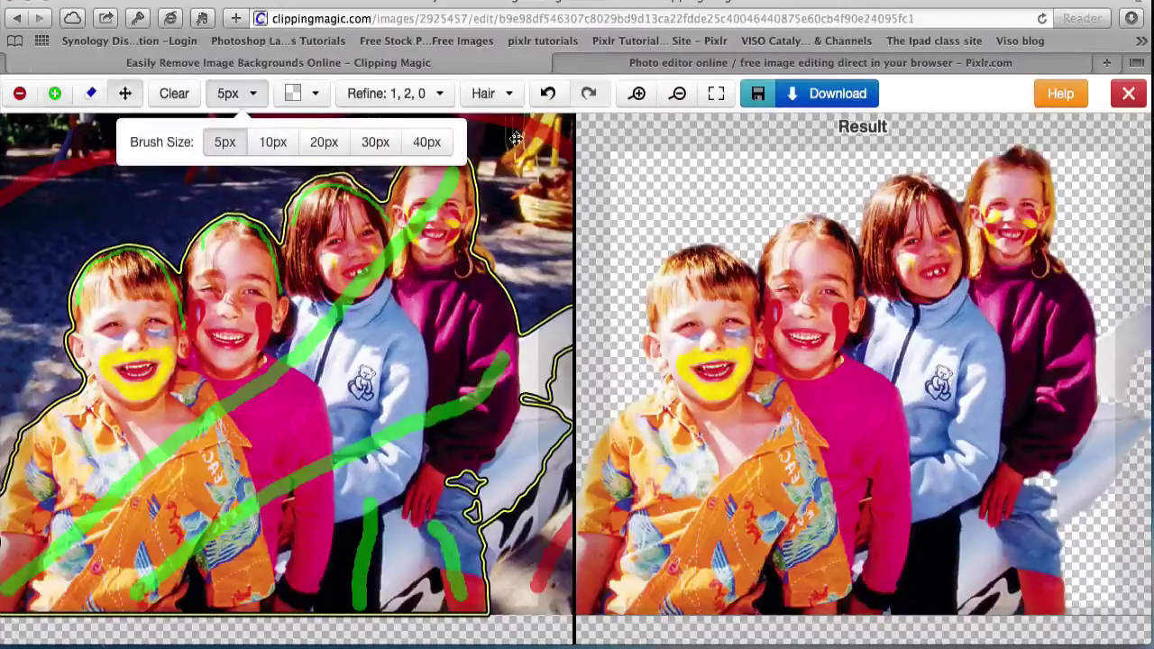
key(space)
drag(414, 163, 411, 255)
click(411, 255)
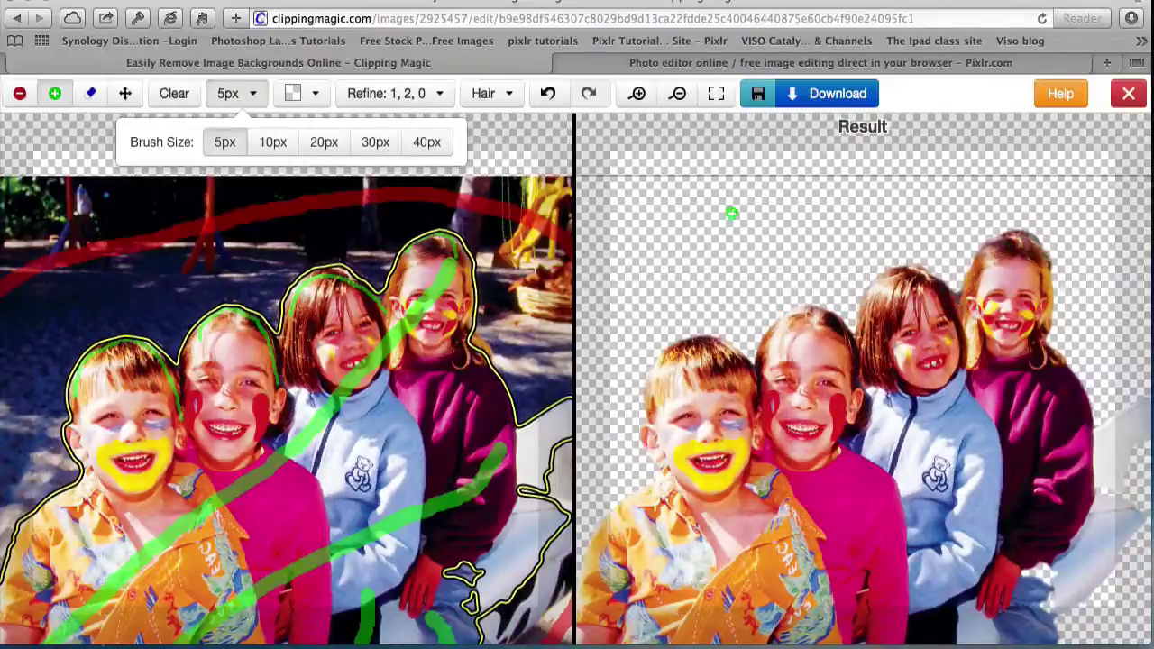
Keep the right girl's back and mark the leftover white boat pieces for removal.
click(678, 92)
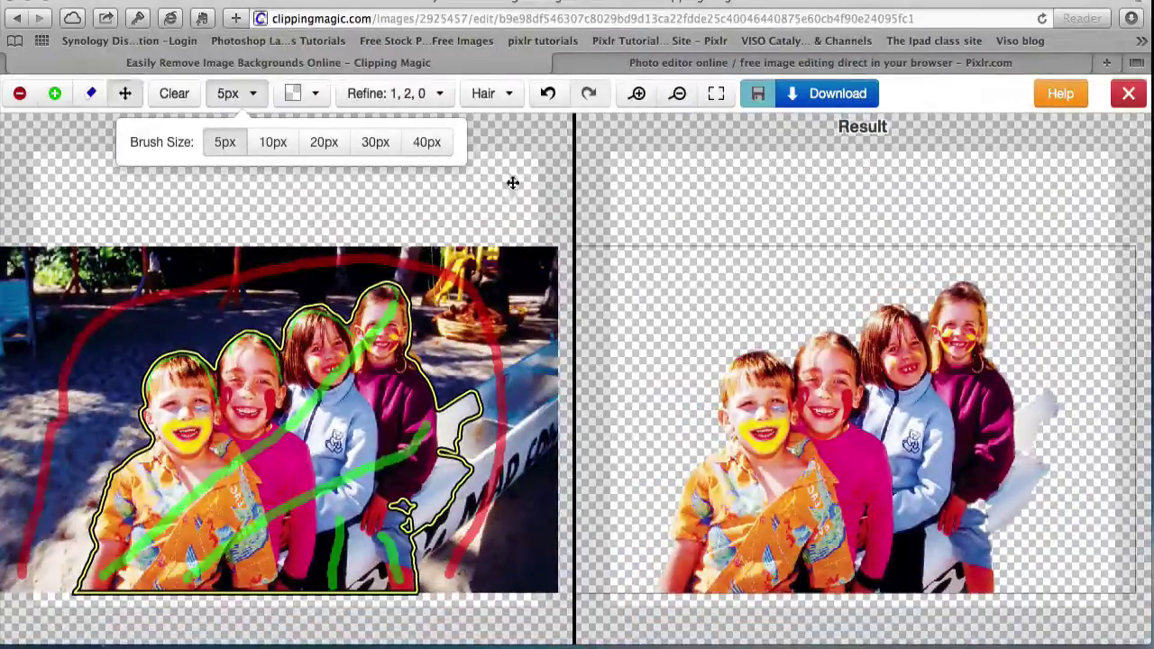
key(g)
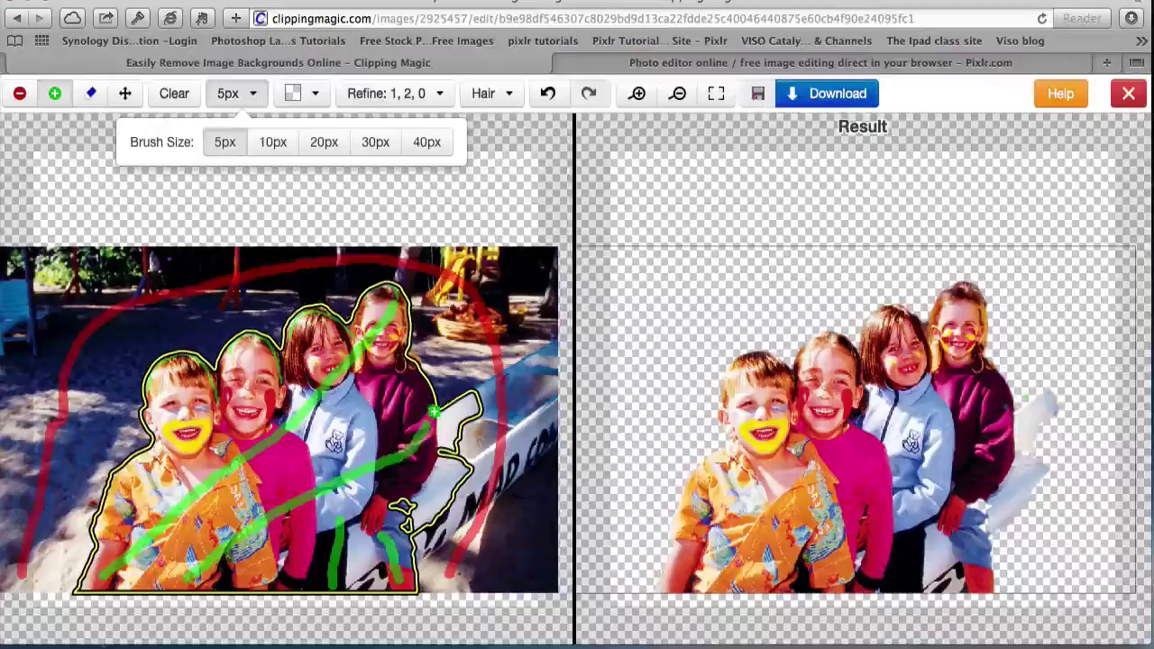
drag(434, 412, 431, 429)
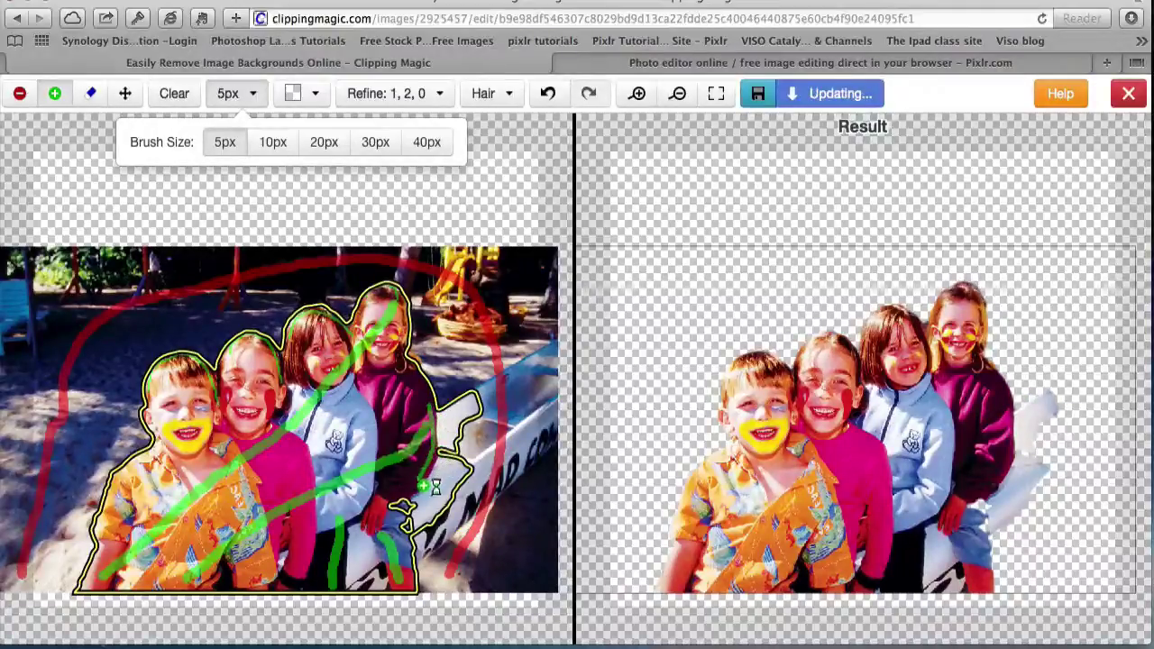
click(19, 94)
drag(446, 403, 453, 424)
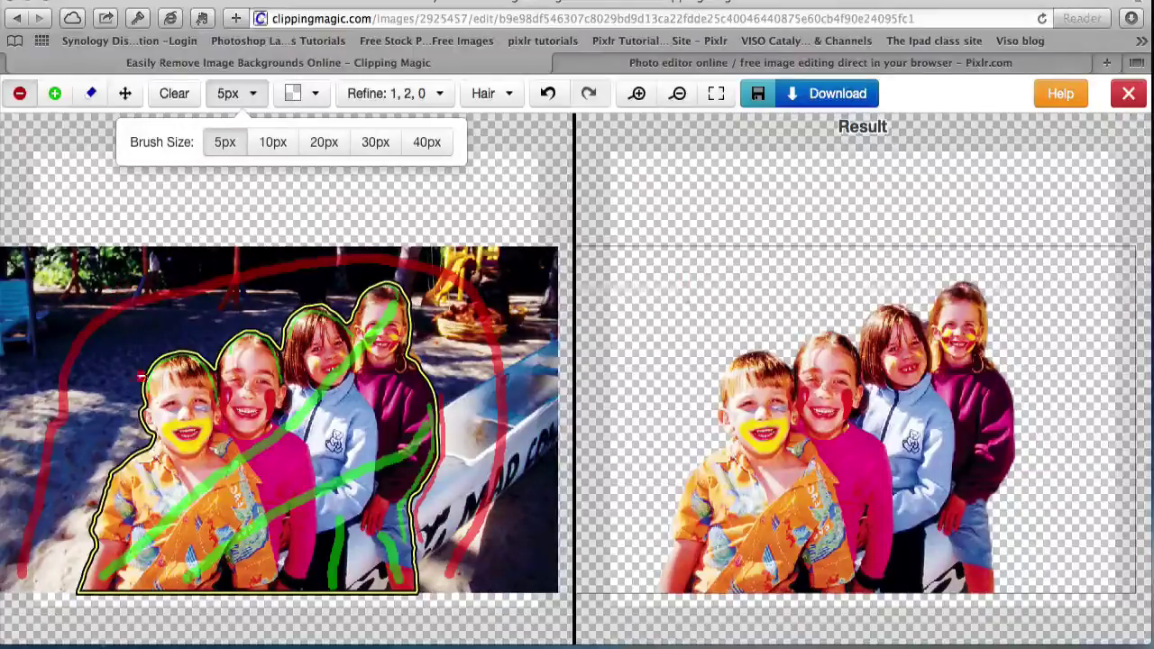
click(369, 543)
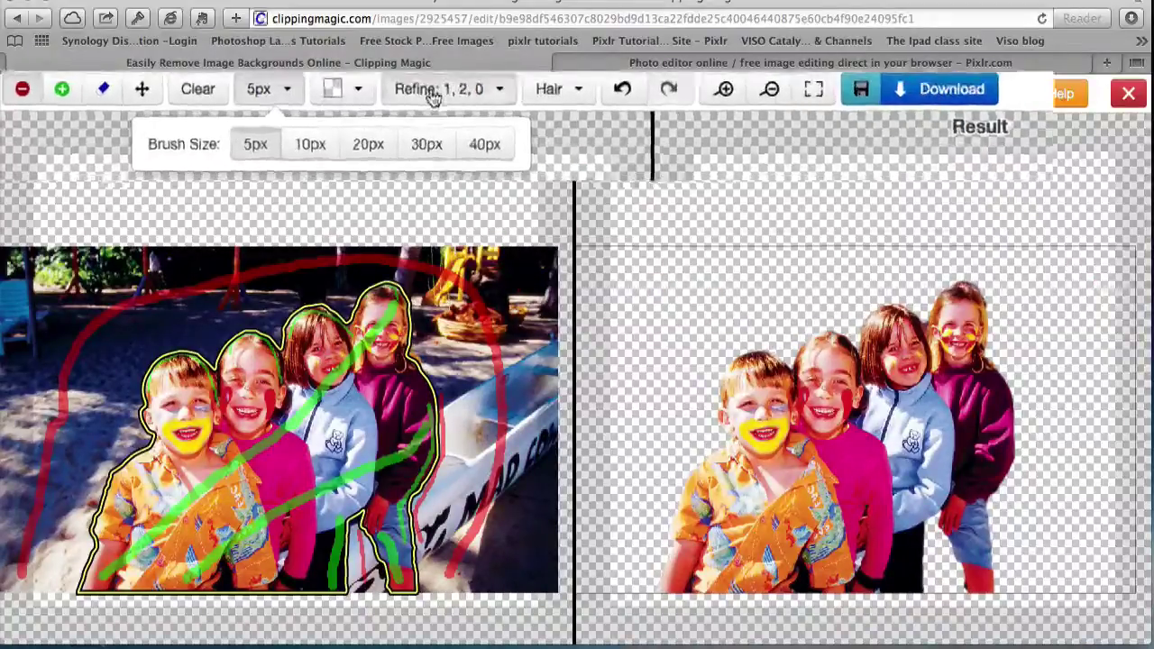
Set edge refinement to Smooth 3, feathering radius 2 and Offset 2.
click(393, 93)
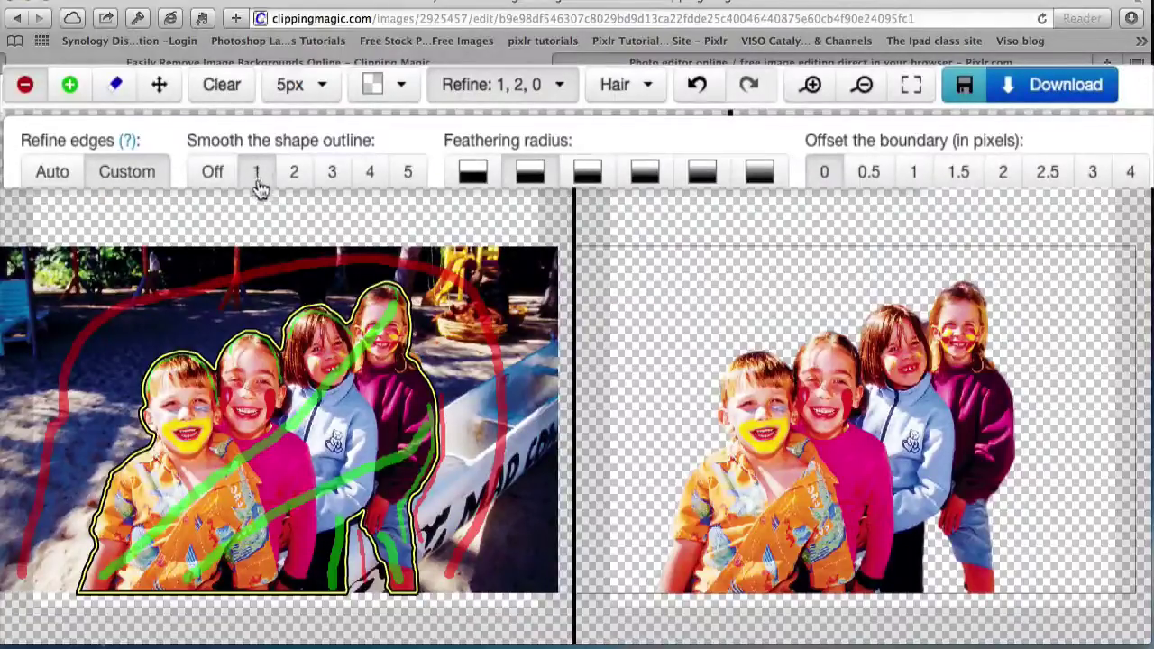
click(333, 181)
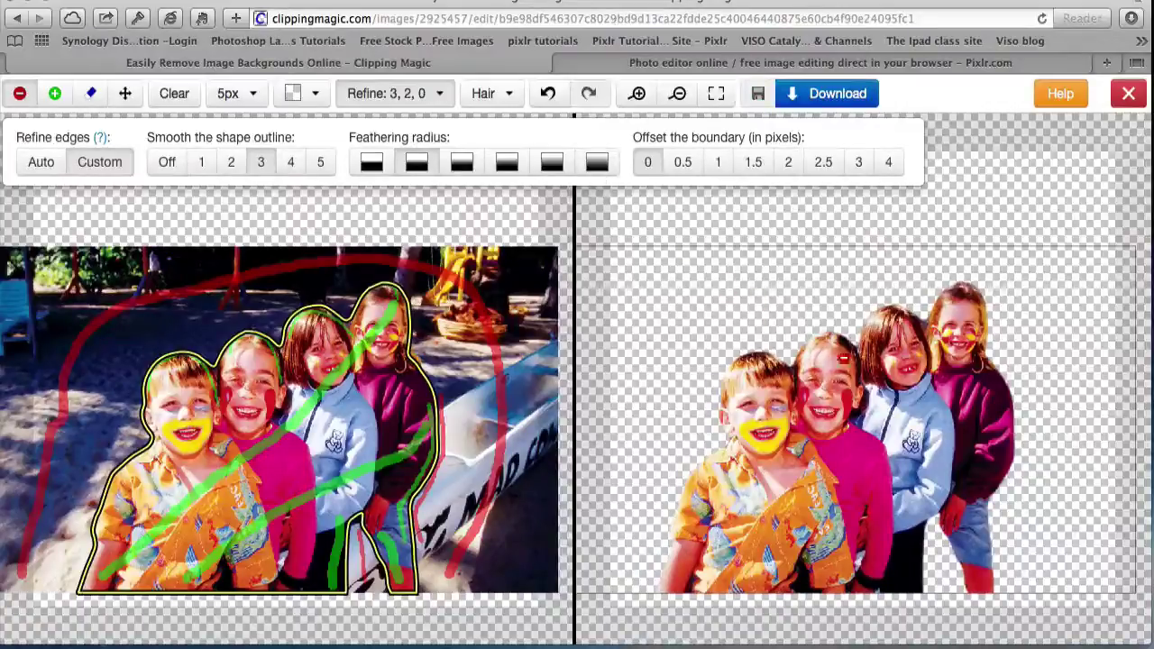
click(595, 163)
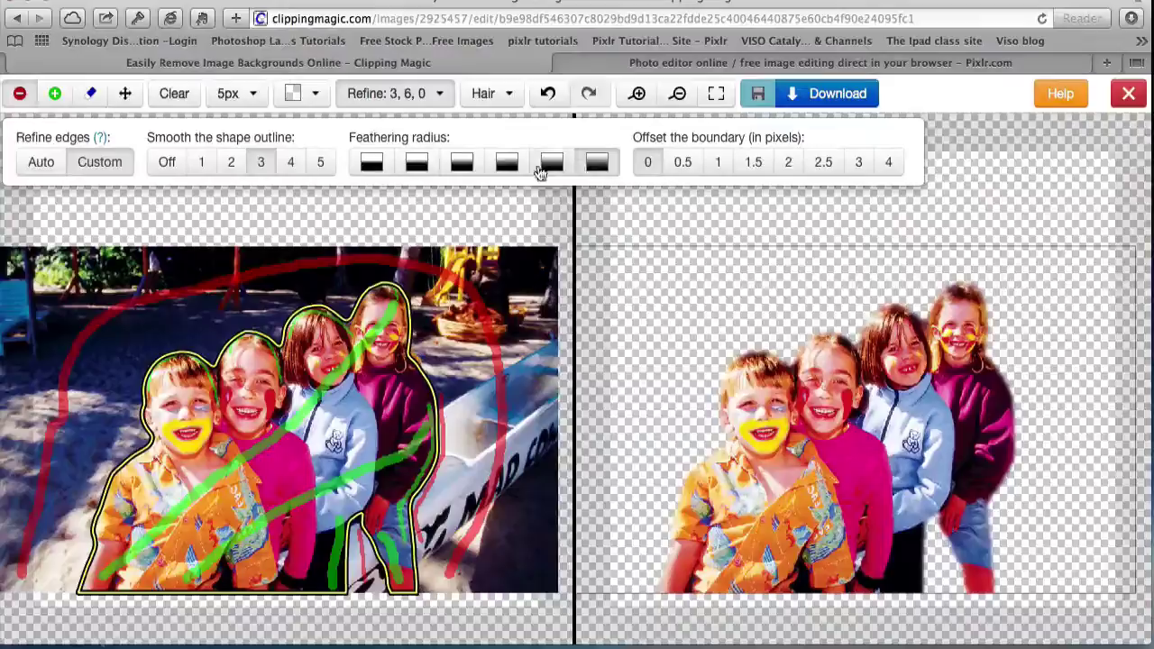
click(507, 167)
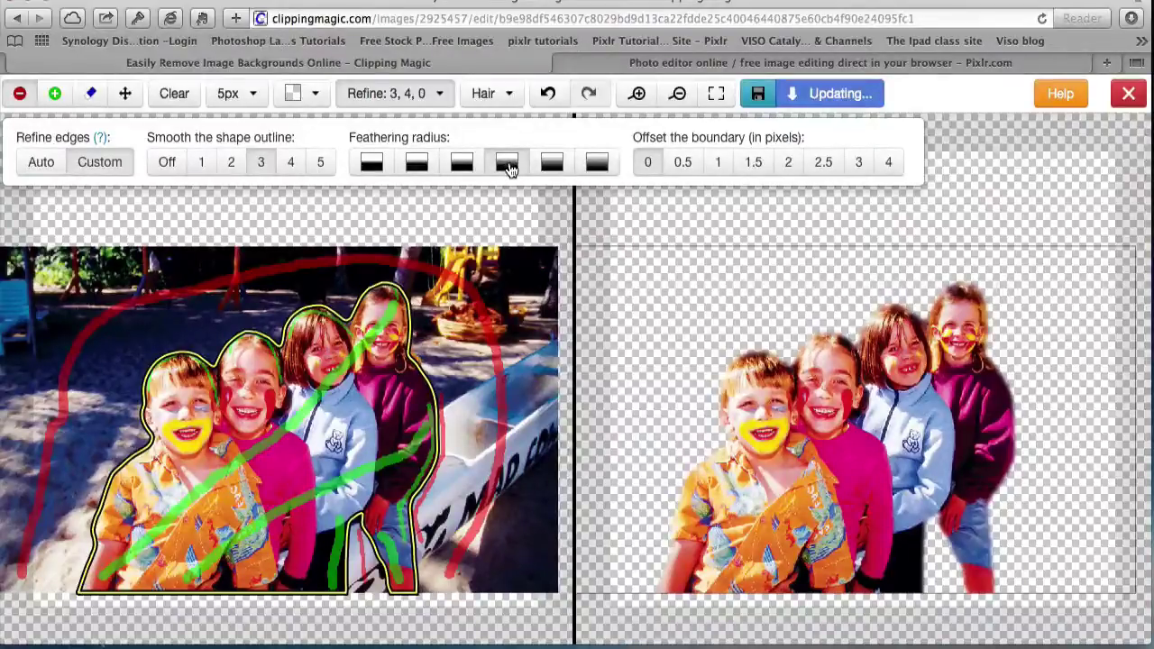
click(412, 171)
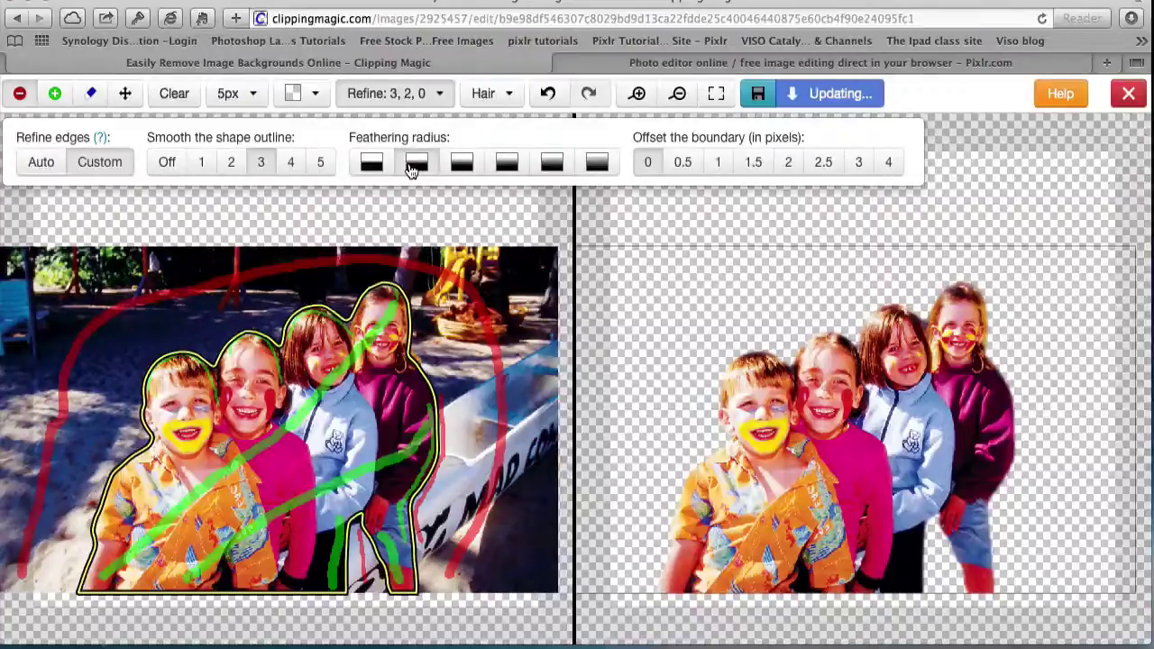
click(756, 168)
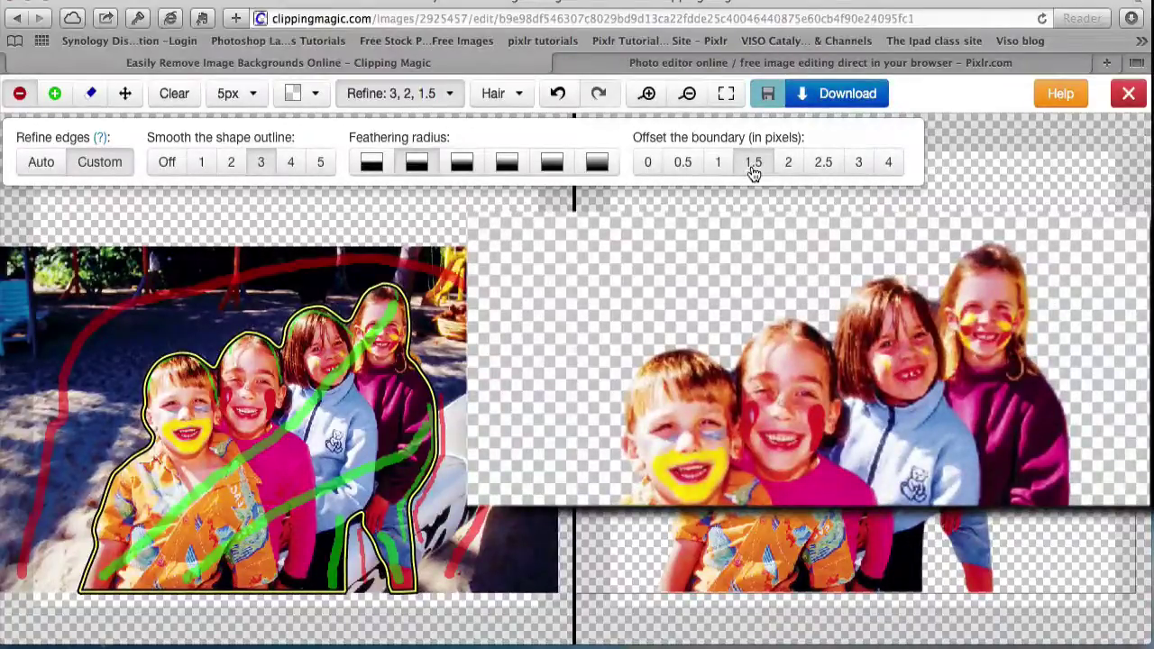
click(788, 165)
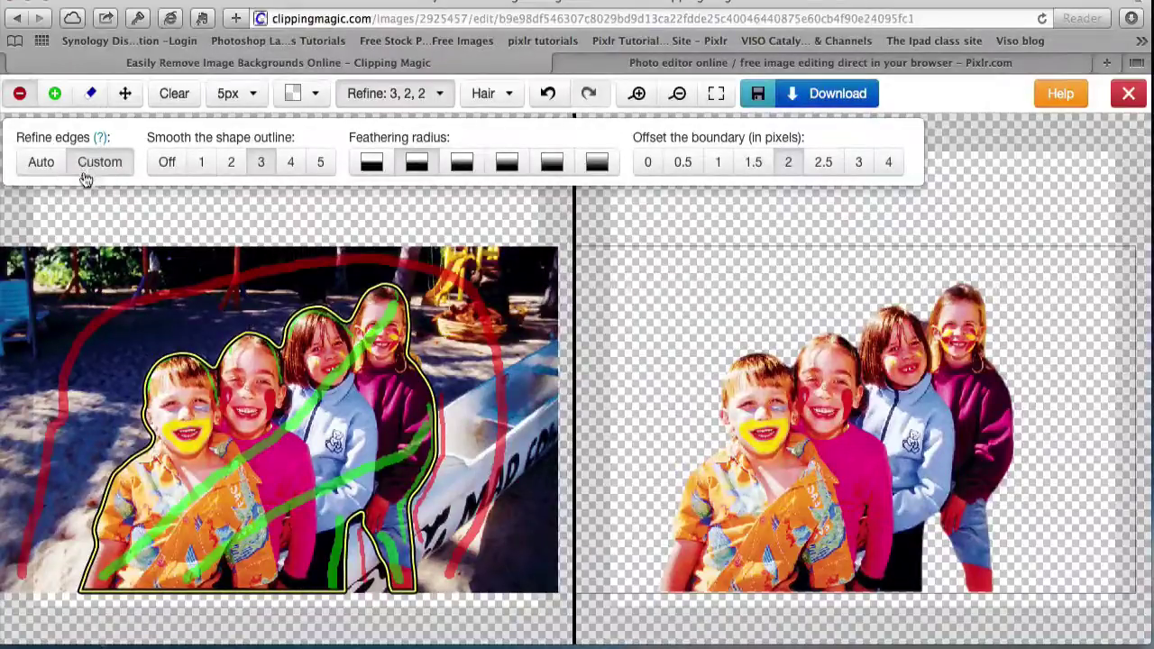
Zoom in on the faces and mark stray background beside the girls' hair in red.
click(358, 102)
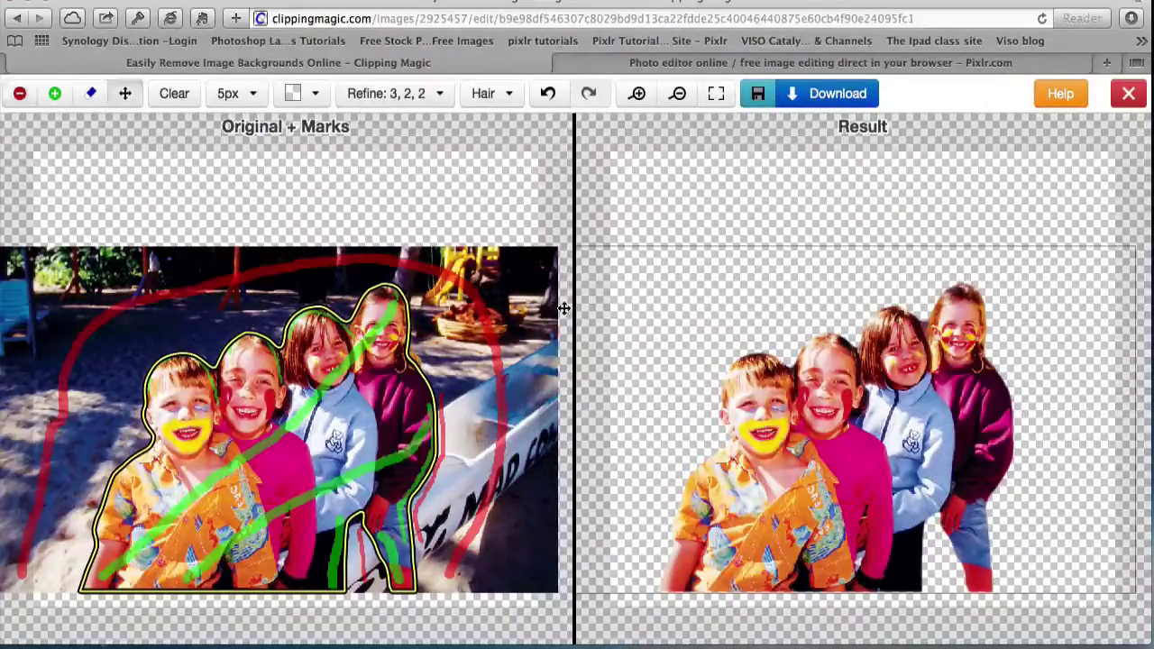
click(637, 94)
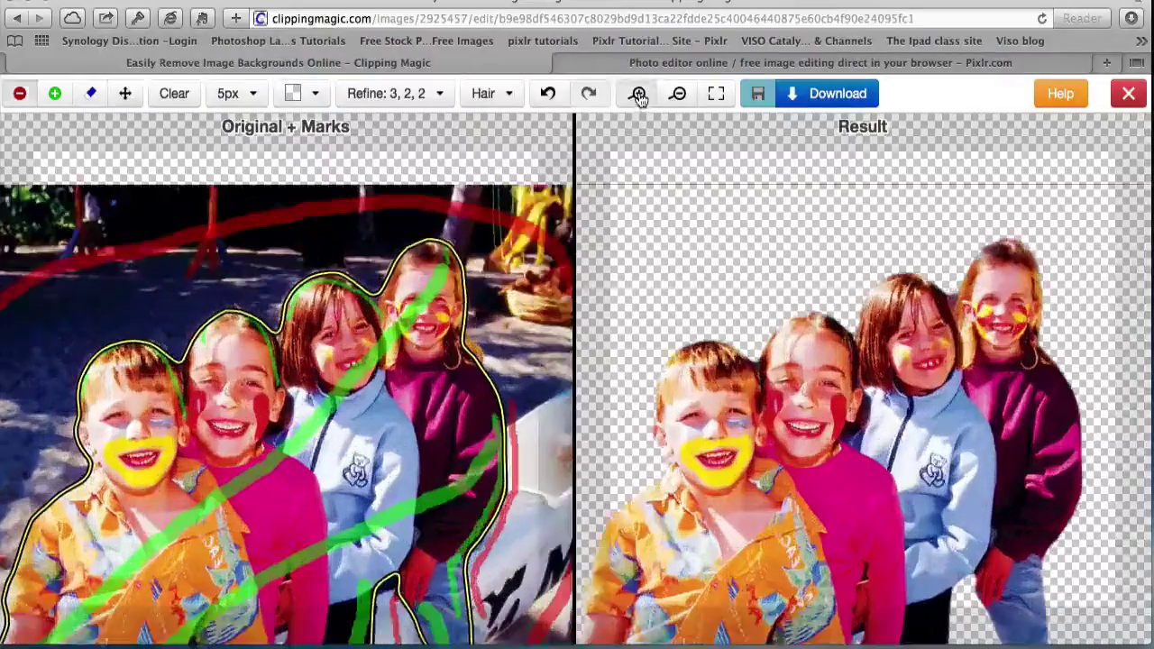
click(637, 94)
click(638, 94)
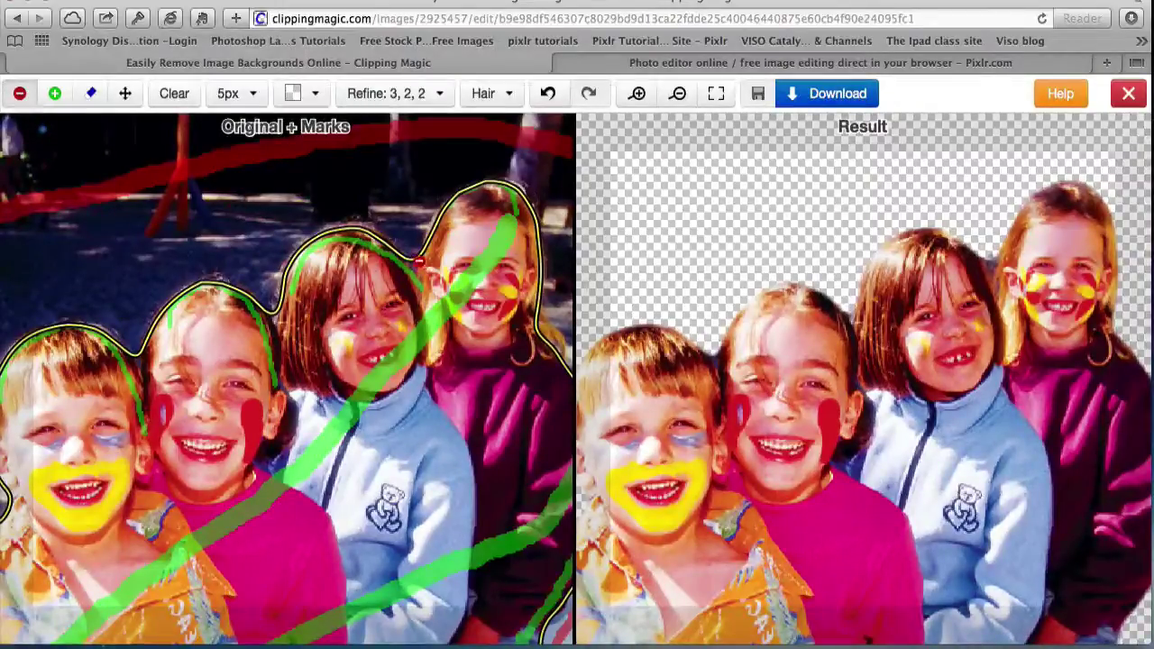
click(416, 257)
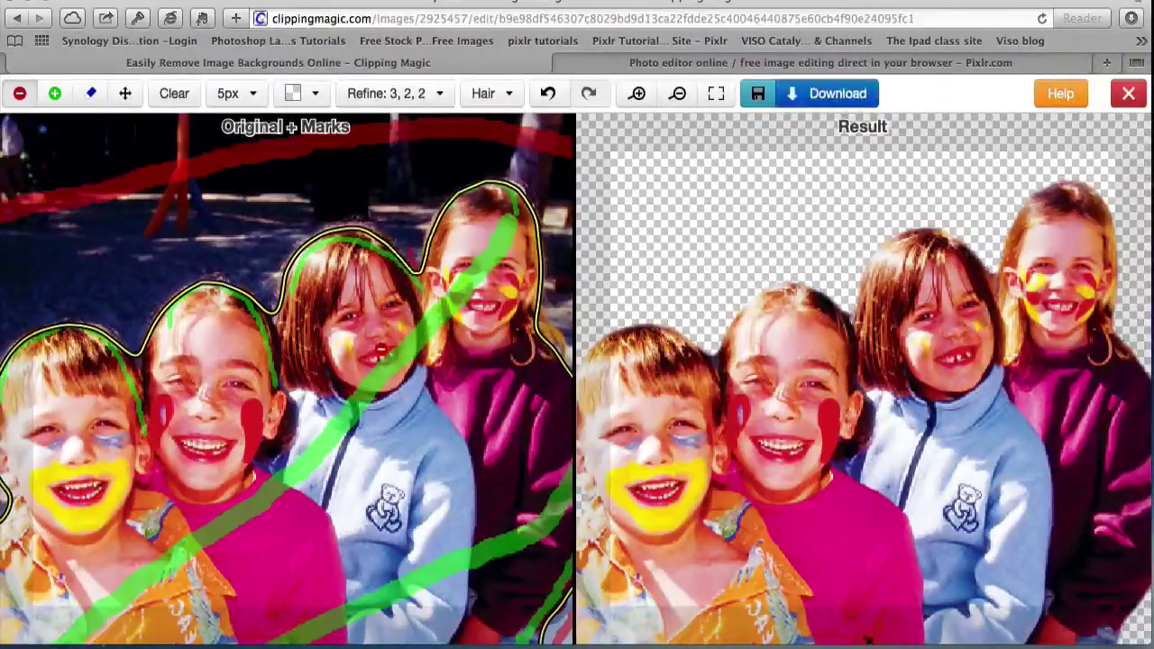
click(284, 300)
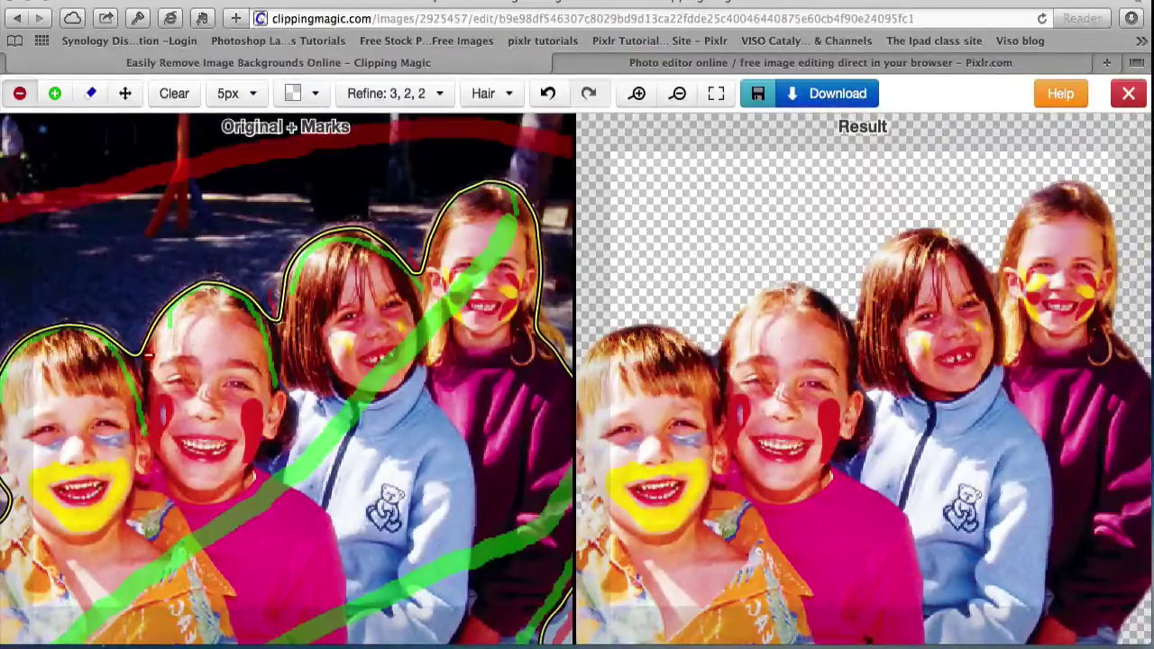
click(141, 344)
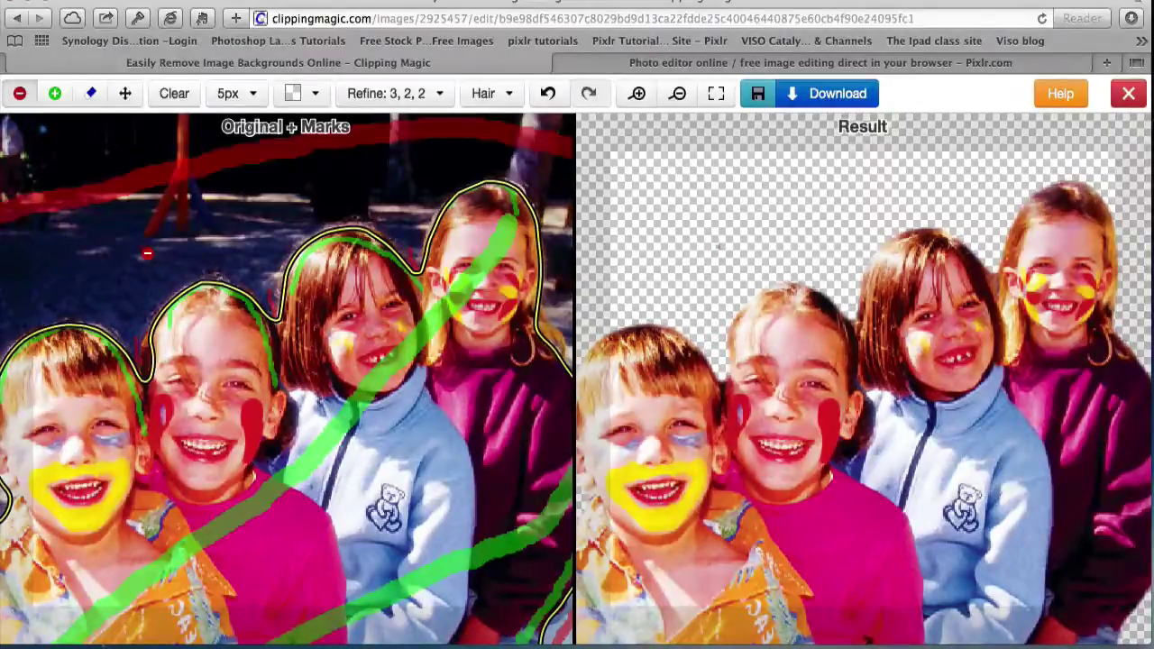
click(420, 273)
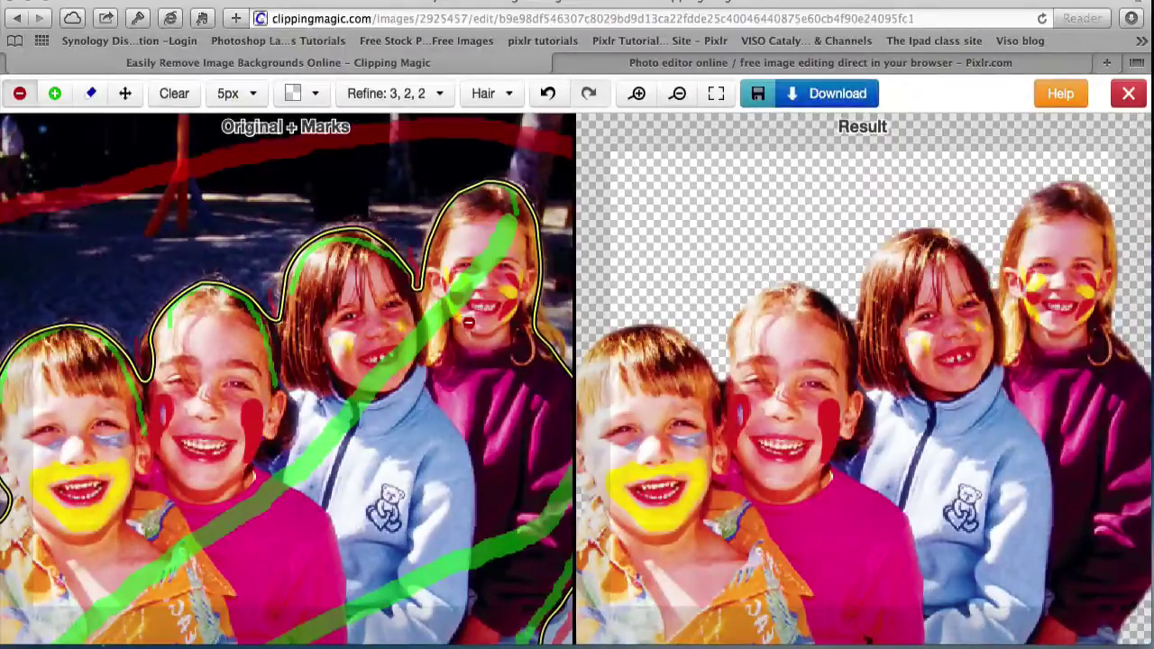
Mark background on the group's right side, undo the last mark, and zoom out.
key(space)
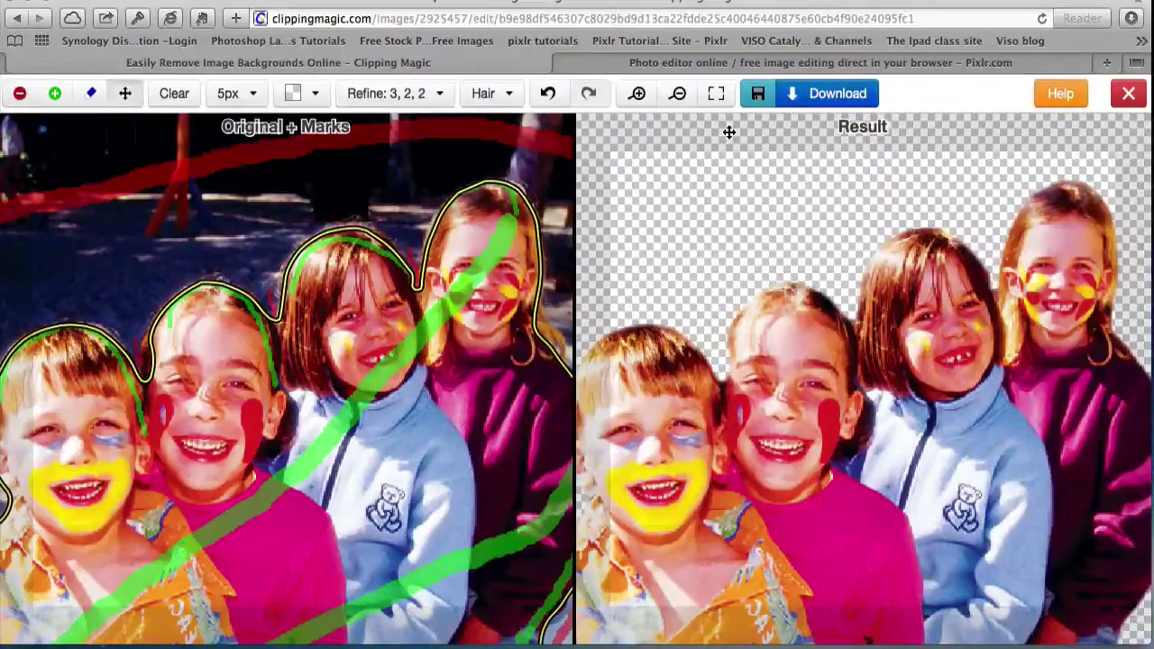
click(713, 242)
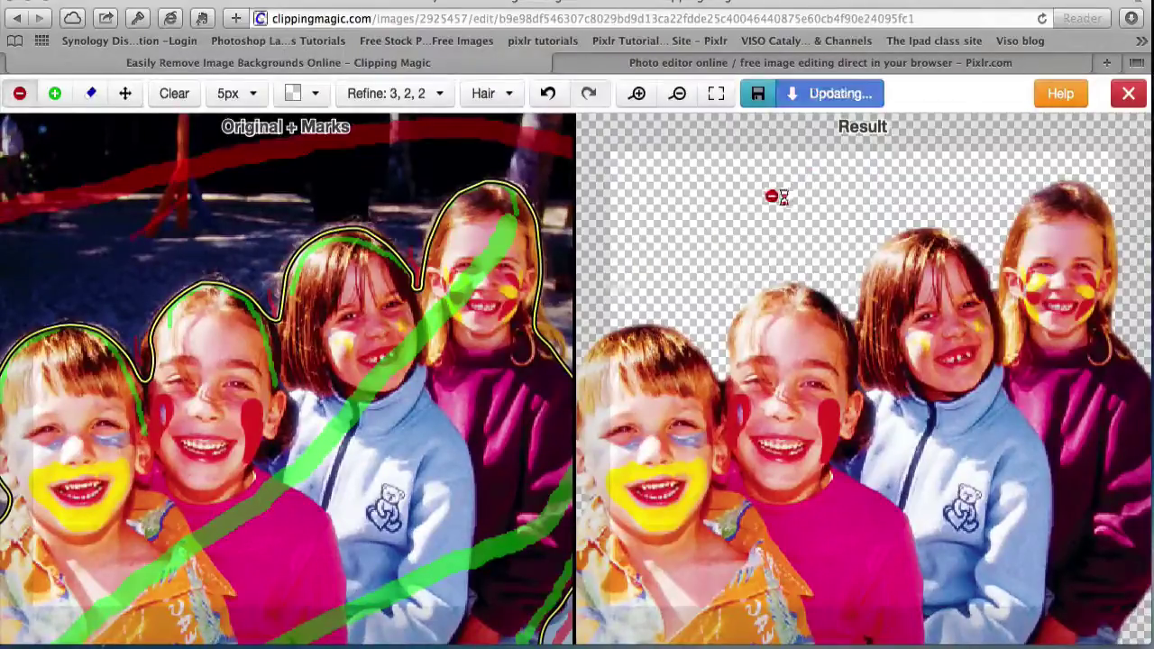
click(126, 93)
drag(598, 291, 545, 296)
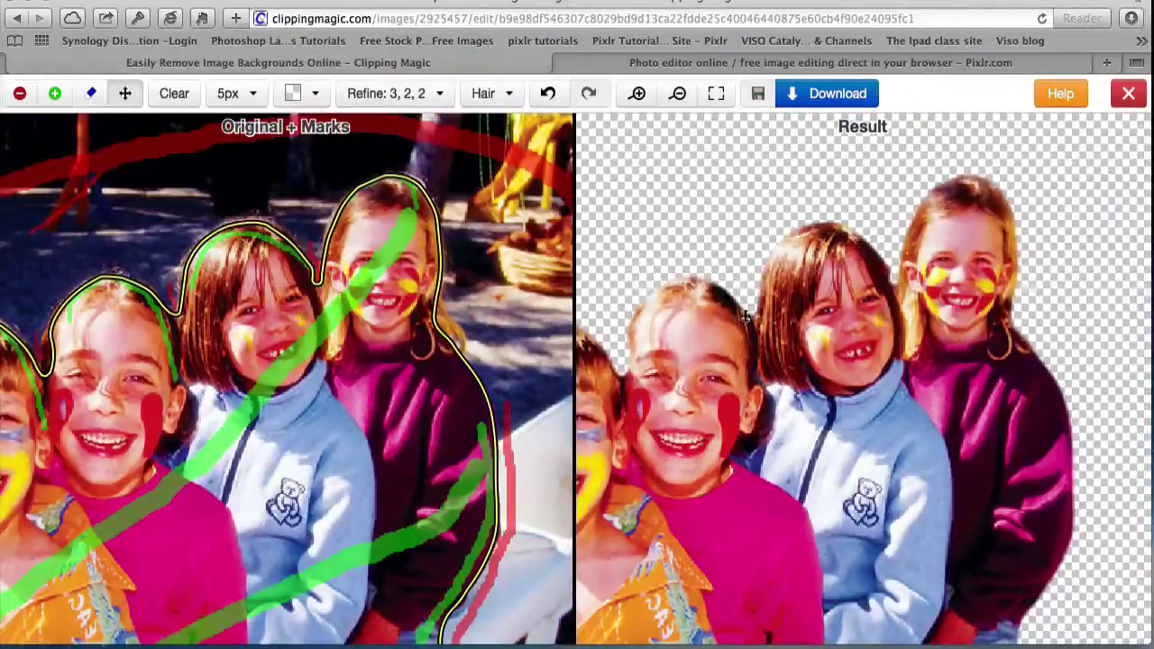
click(19, 92)
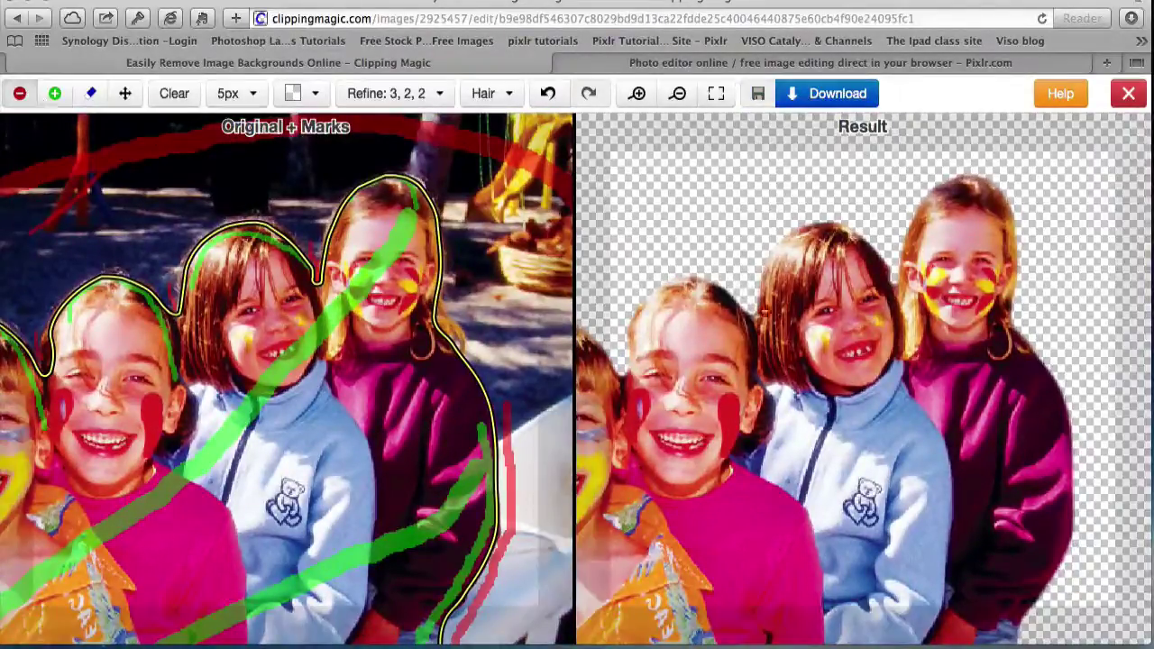
click(758, 316)
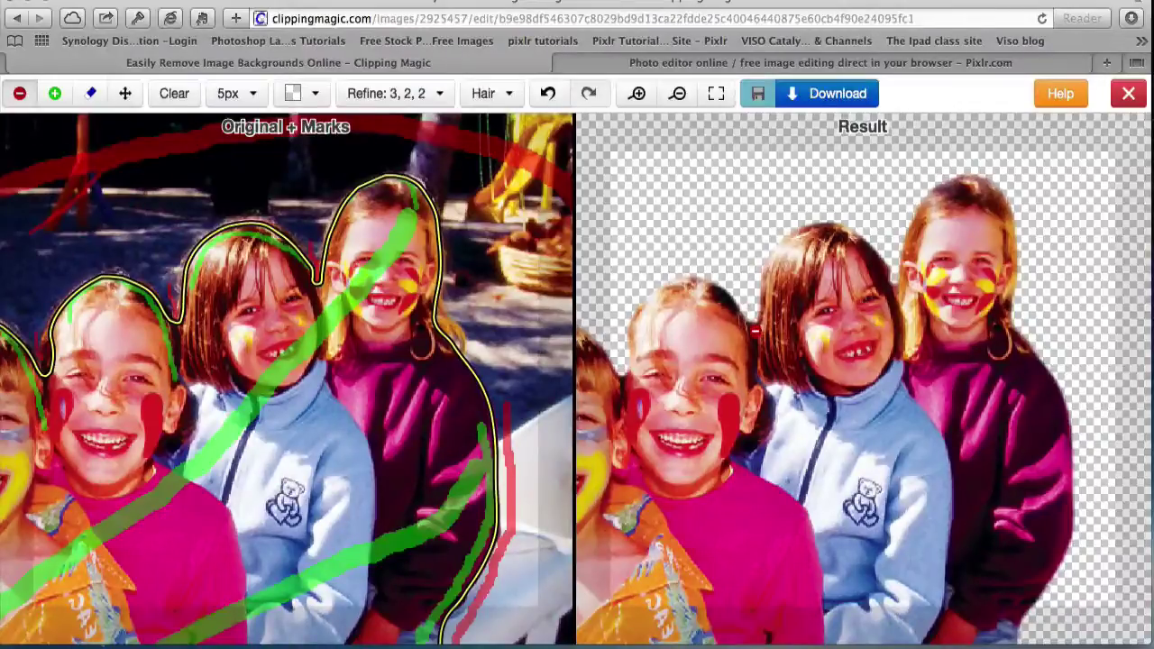
click(548, 93)
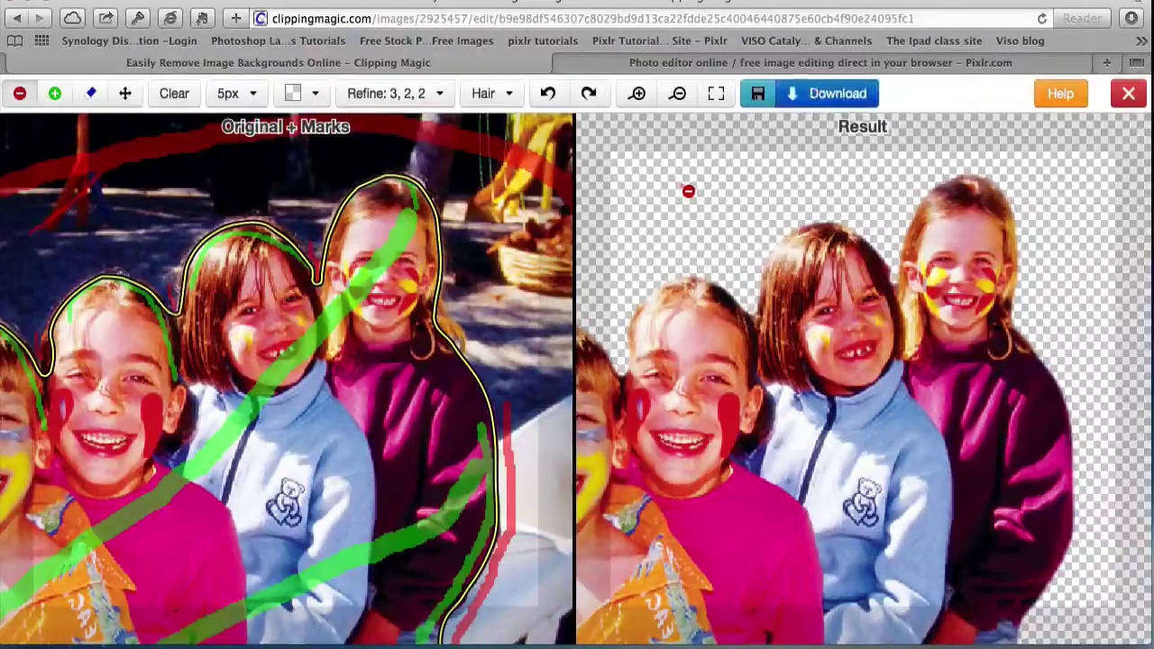
click(679, 94)
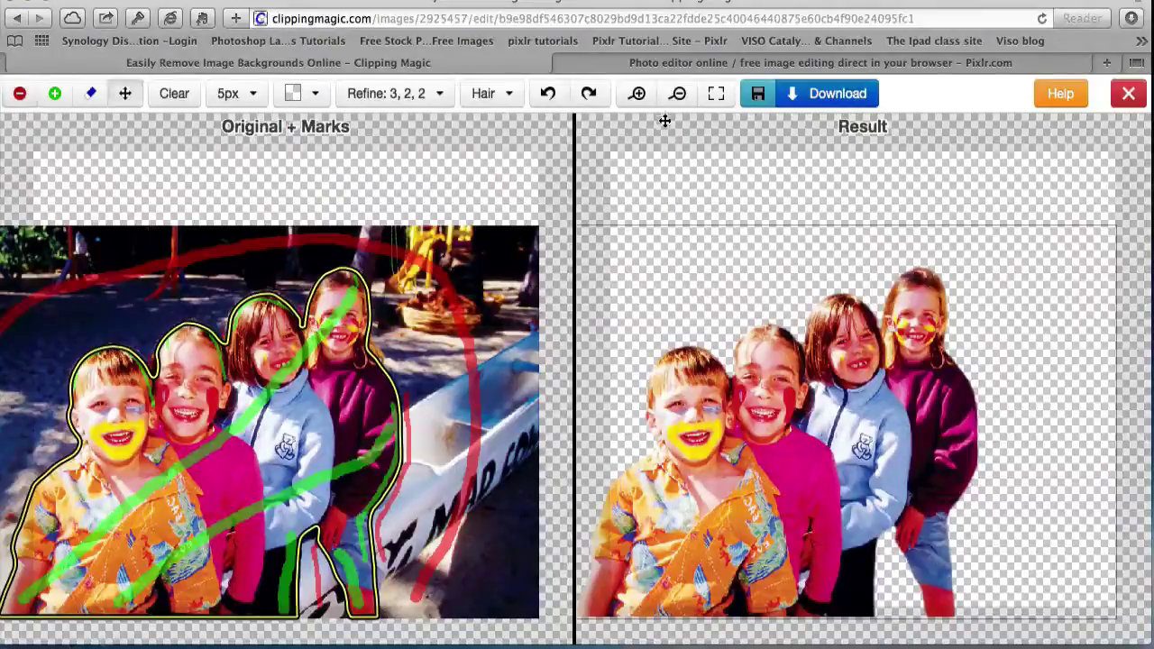
Preview the cut-out on dark green, switch back to transparent, and start the download.
click(679, 94)
click(679, 94)
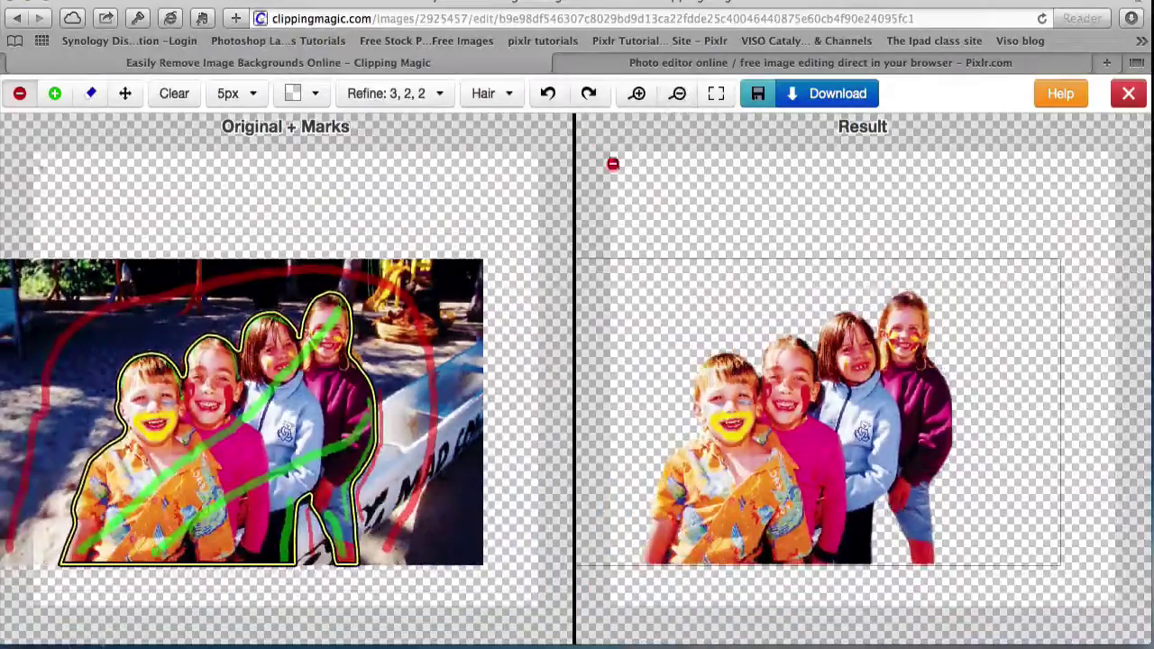
click(311, 93)
click(564, 141)
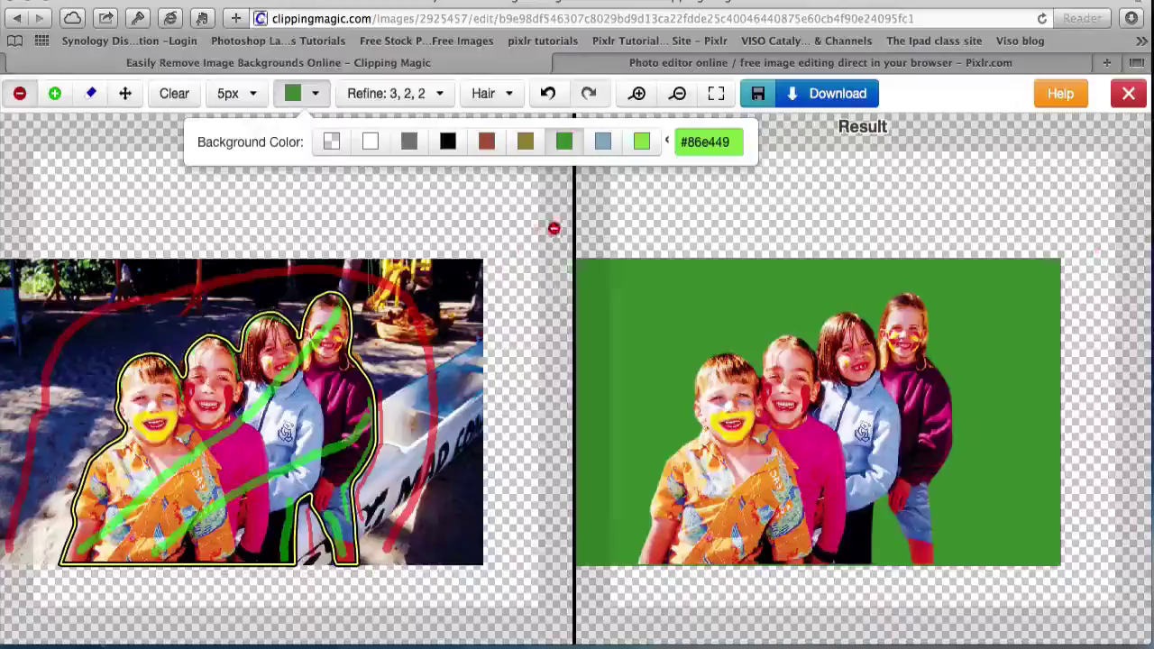
click(332, 142)
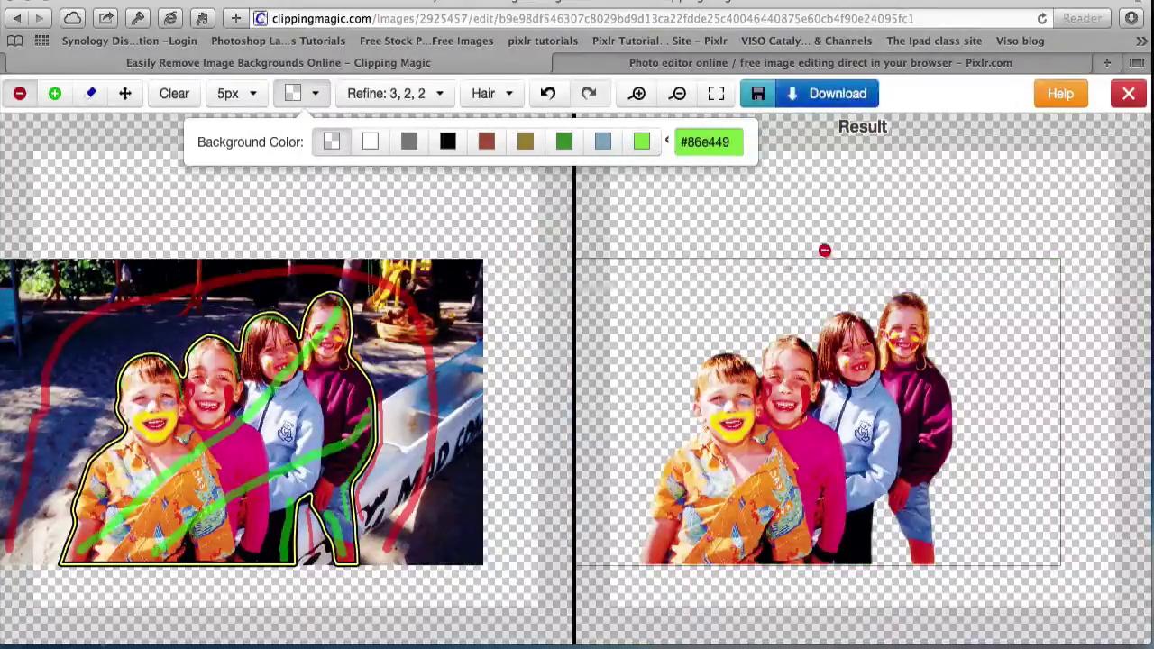
click(816, 94)
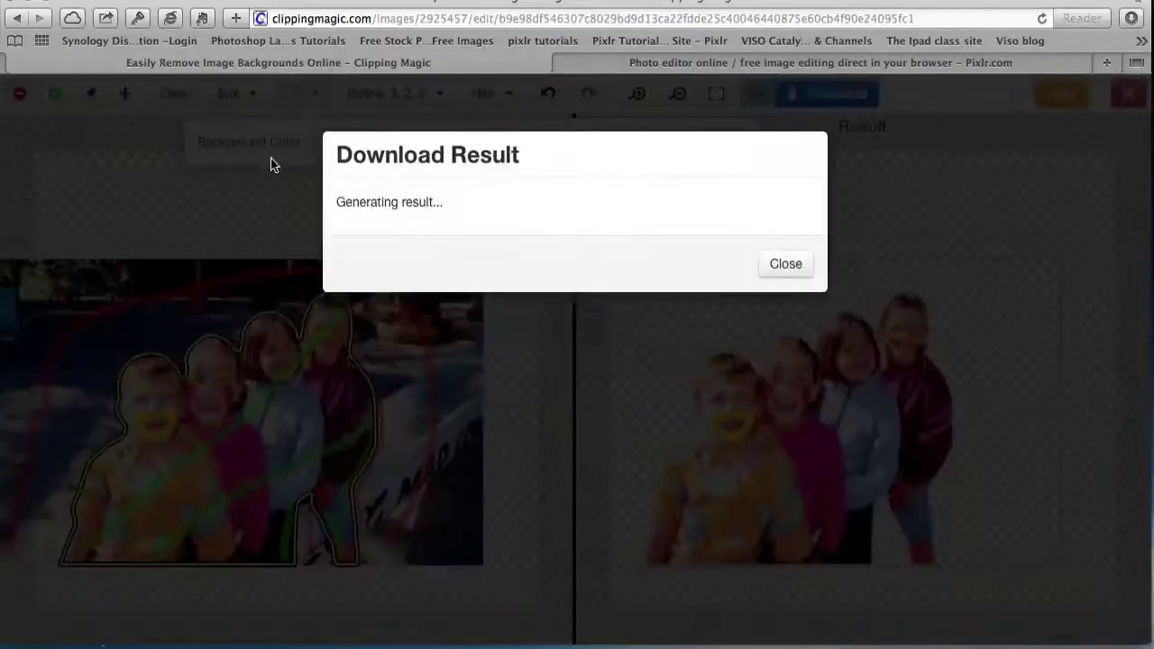
Download the cut-out result, exit the editor, and scroll to the uploaded kids on holiday.jpg.
click(361, 243)
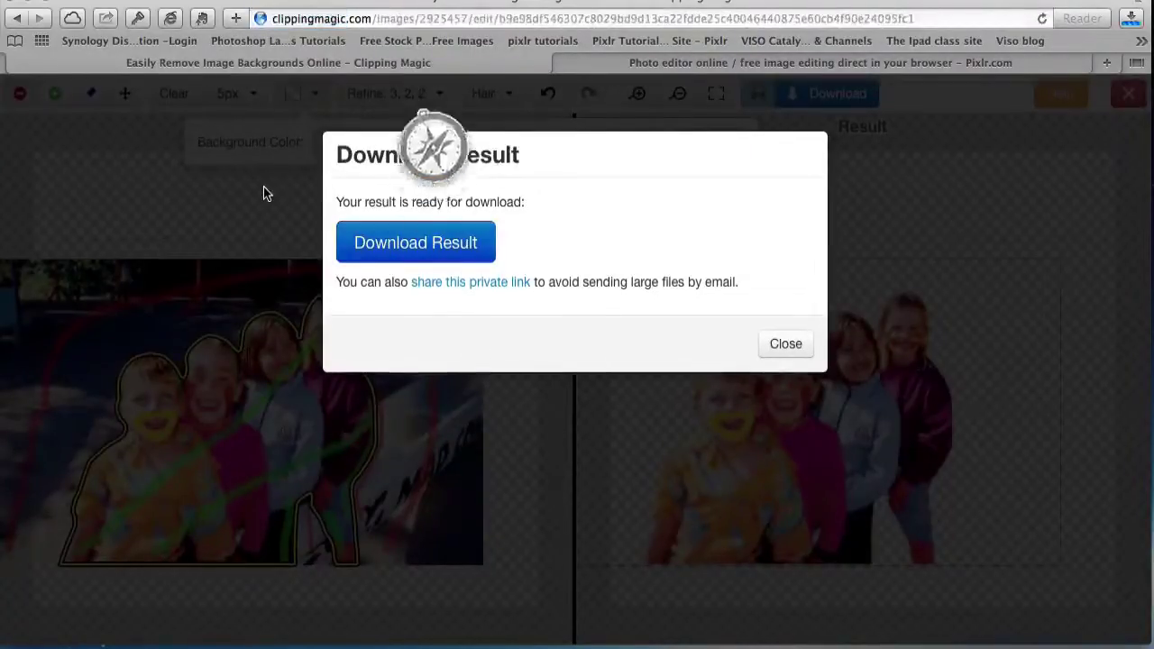
click(783, 350)
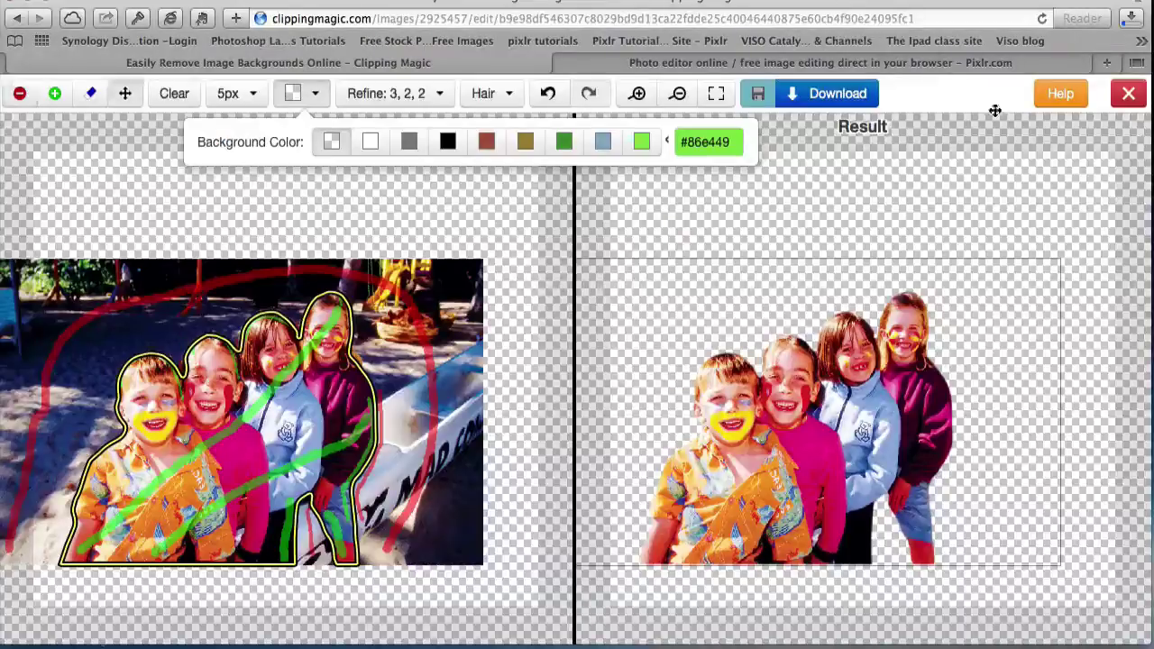
click(1130, 101)
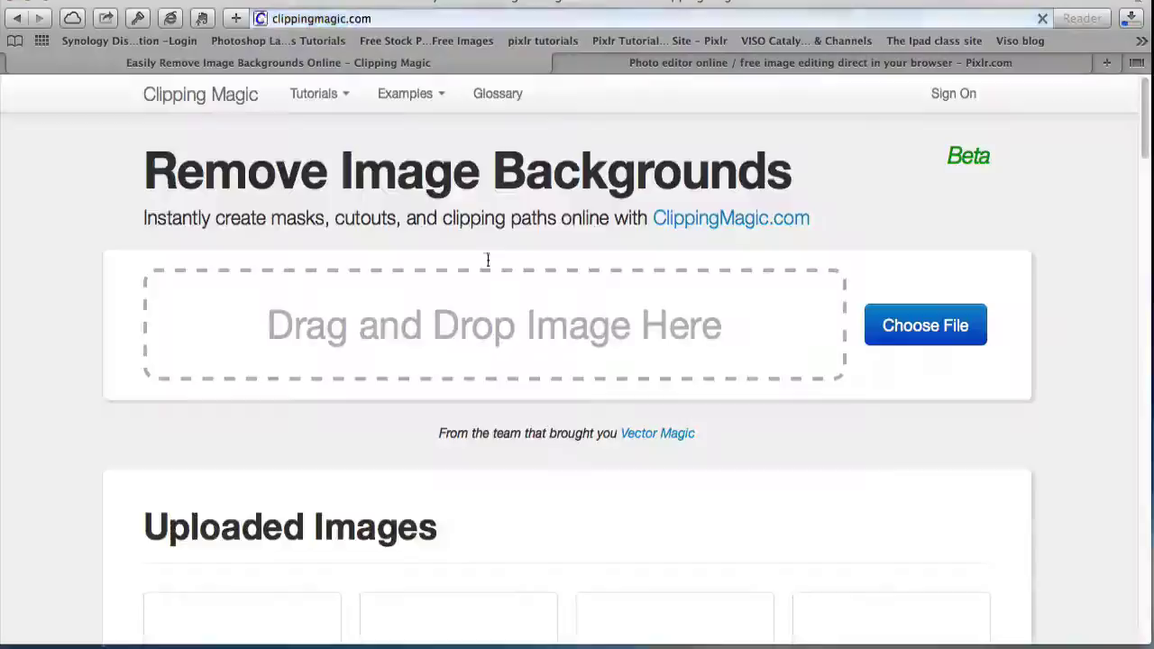
scroll(48, 414, down, 5)
mouse_move(244, 304)
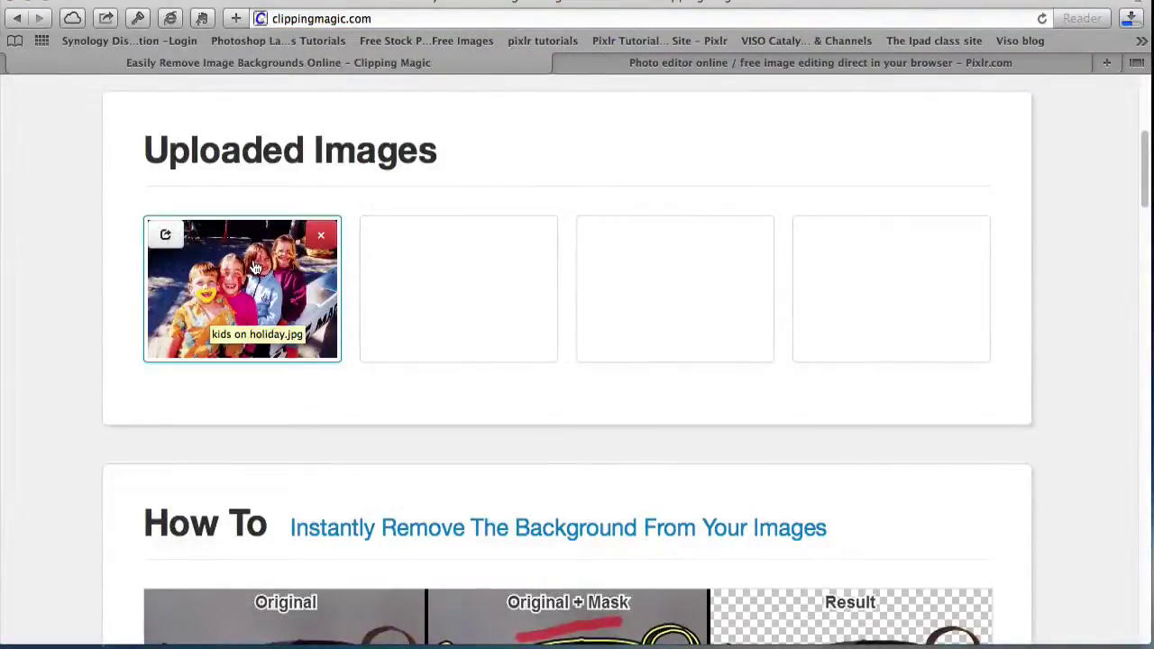
Close the kids on holiday image in Pixlr without saving.
key(ctrl+Tab)
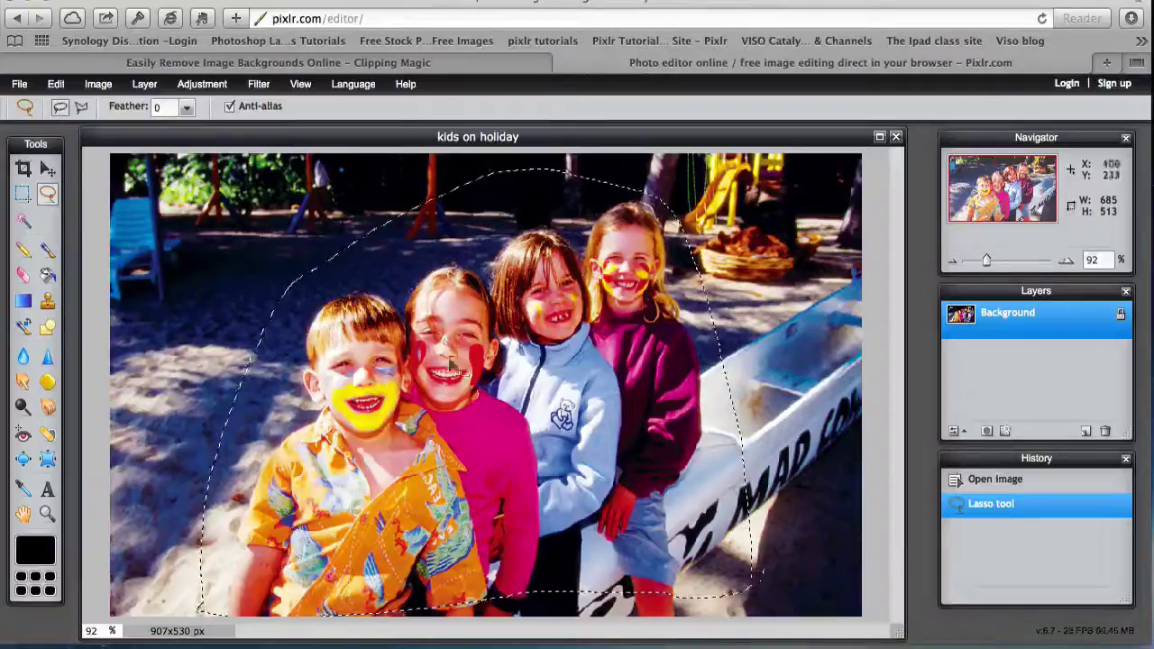
click(895, 137)
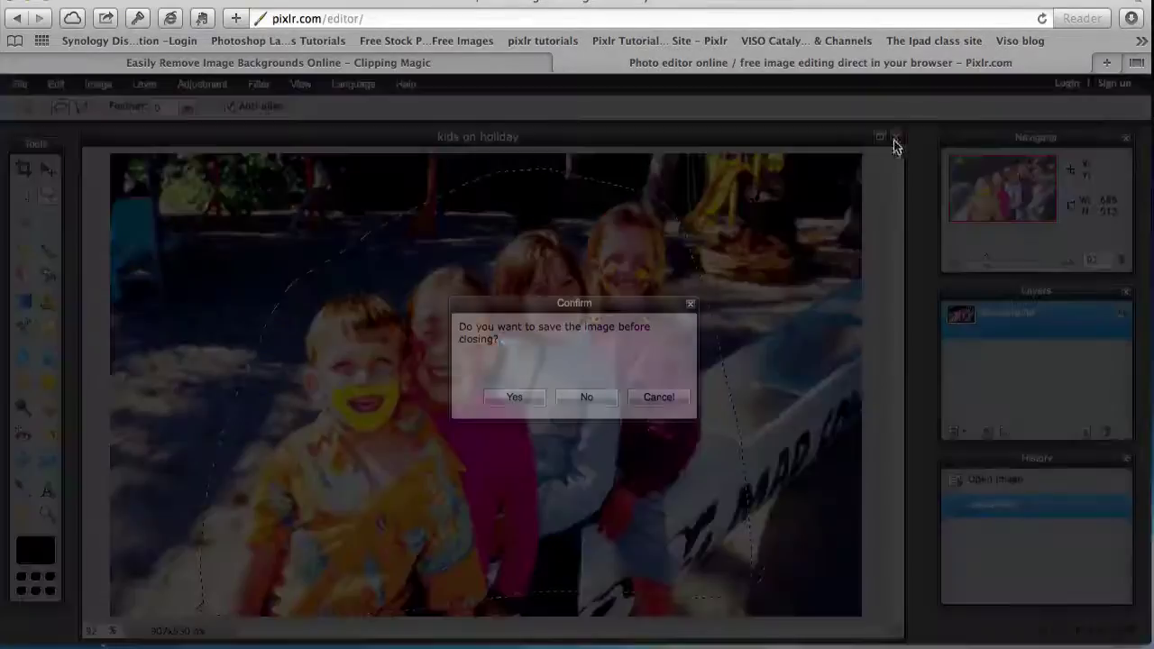
click(586, 398)
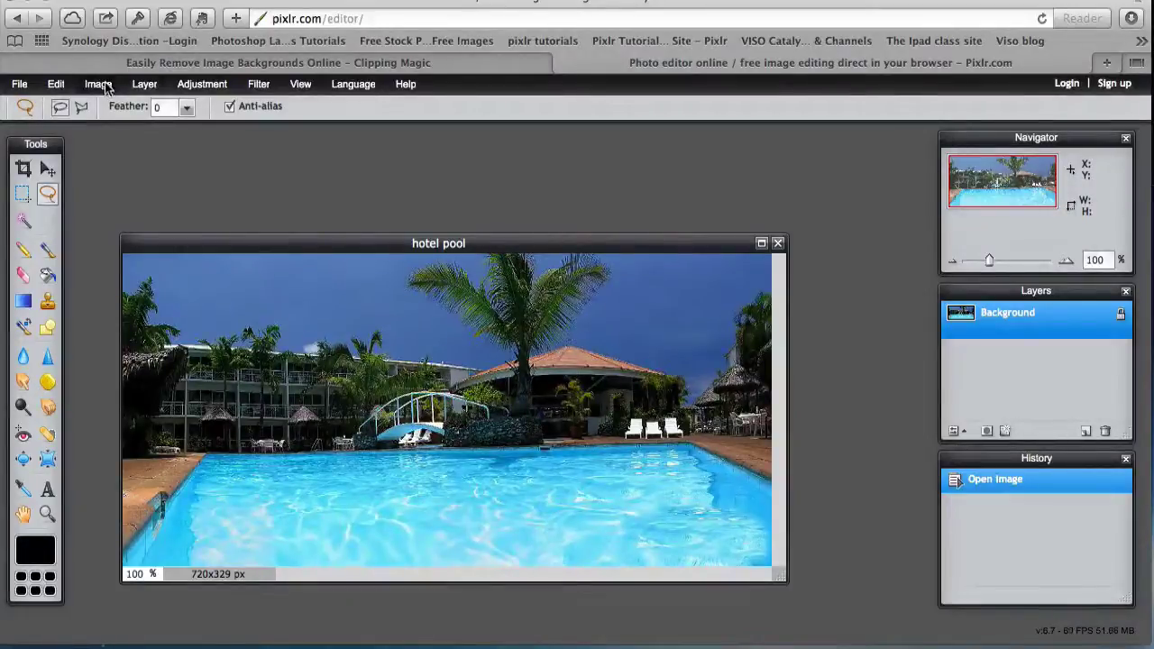
Open kids+on+holiday_clipped_rev_1.png from Downloads as a layer over the hotel pool photo.
click(146, 85)
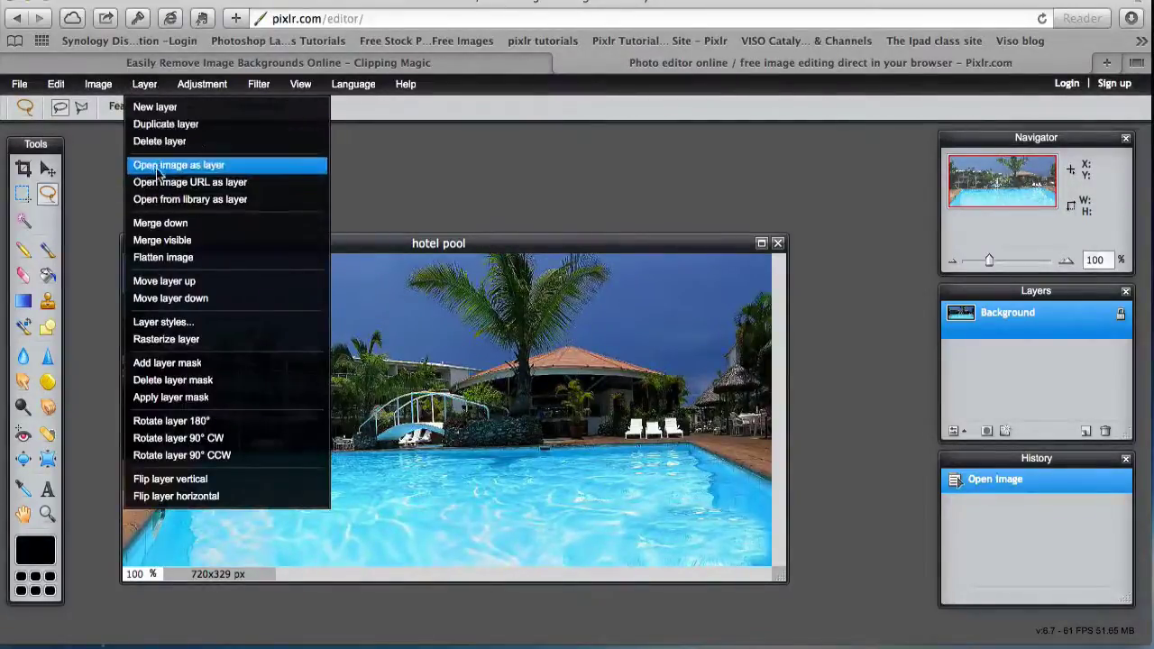
click(159, 166)
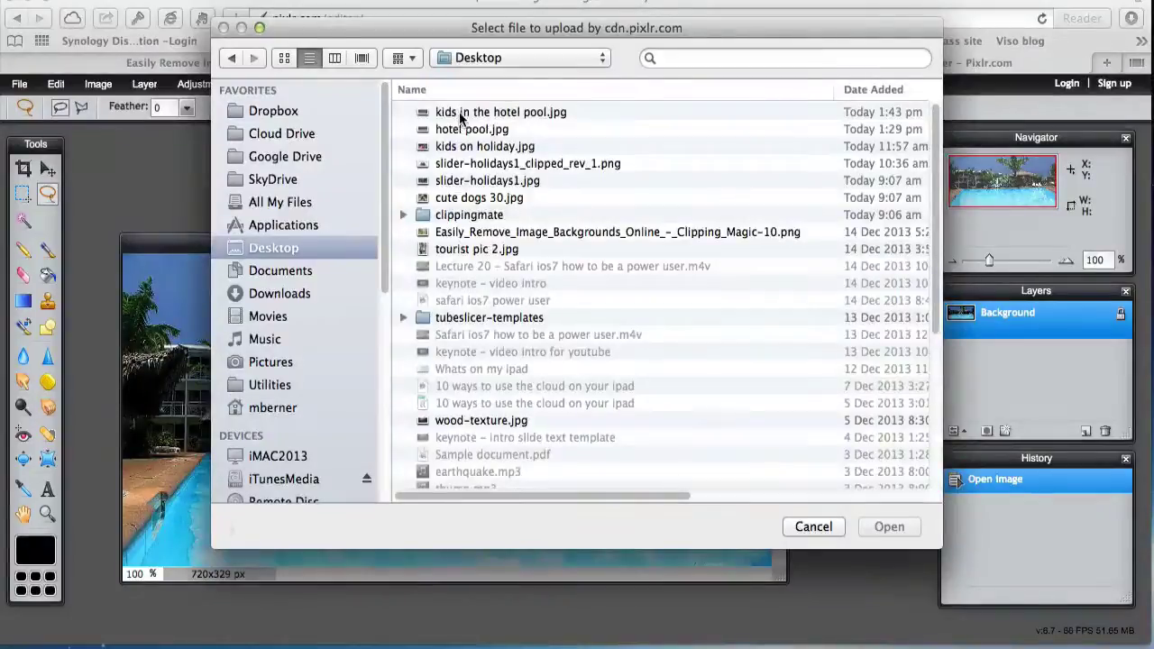
click(279, 294)
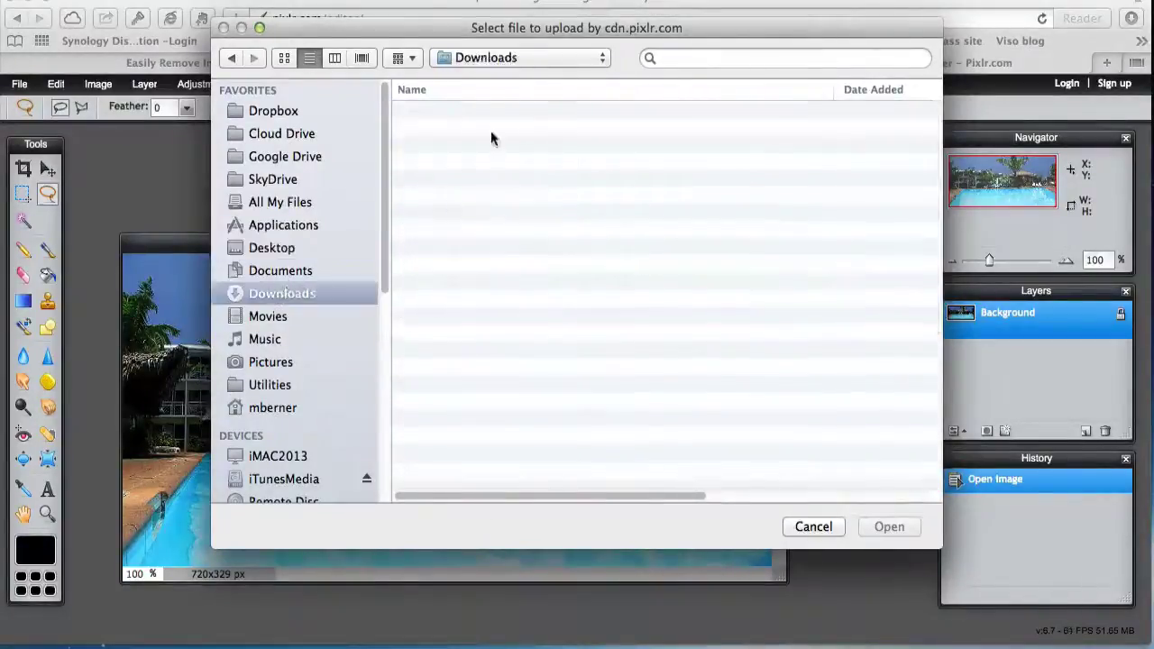
click(482, 112)
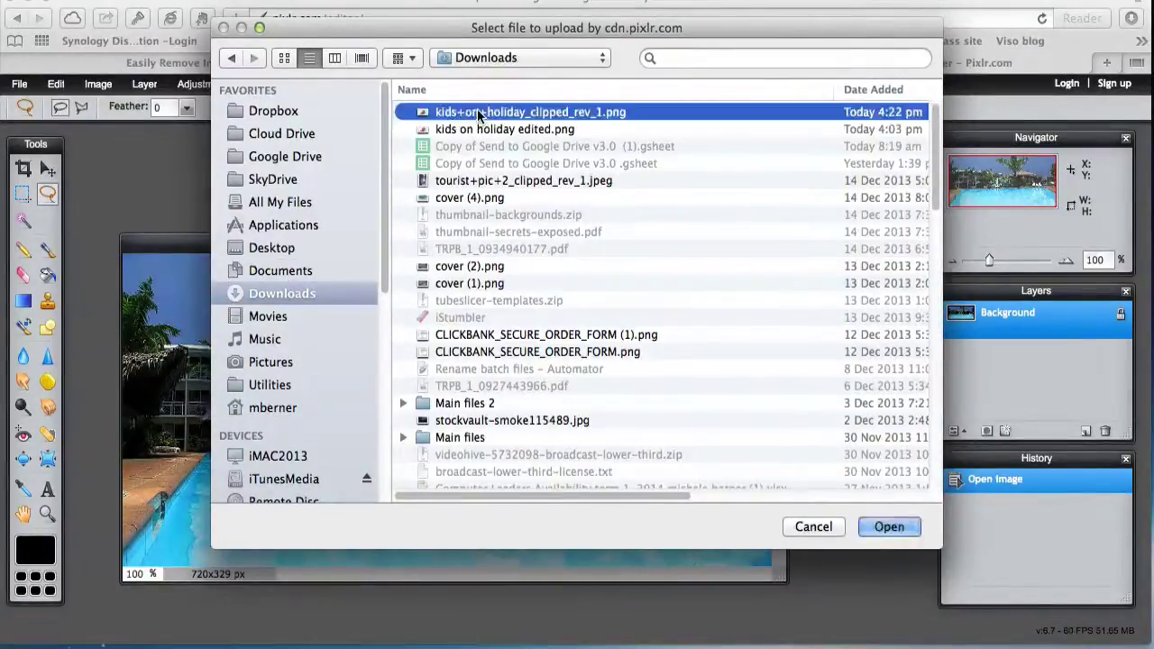
click(889, 527)
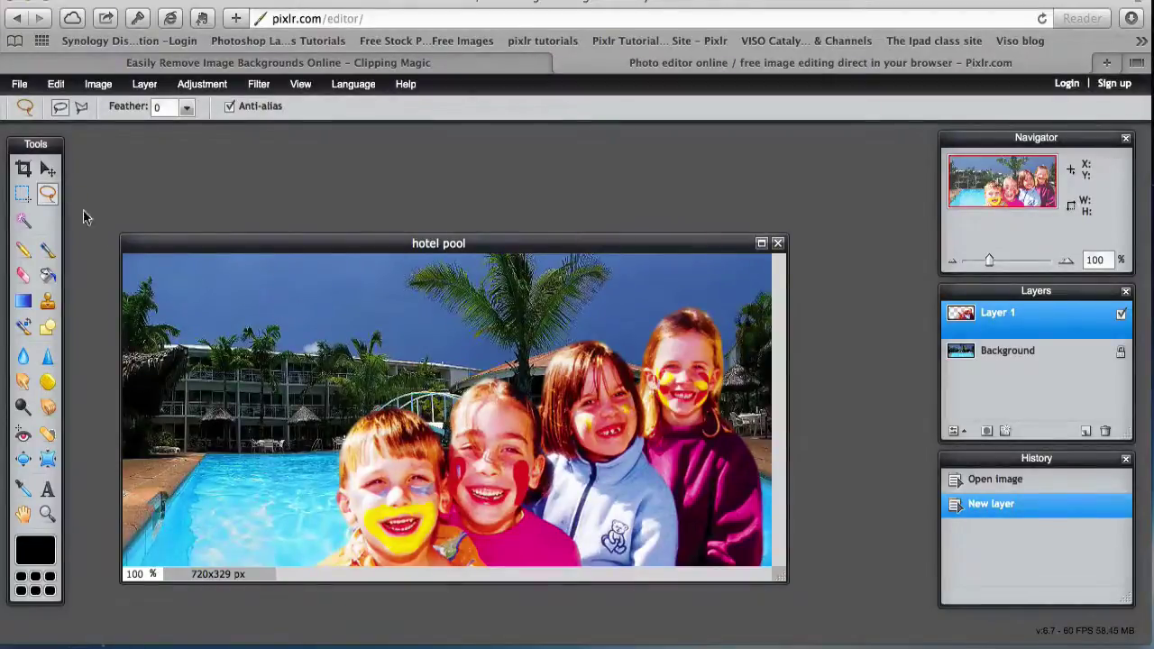
Free-transform the kids layer narrower, move it lower right over the pool, and apply.
click(47, 169)
drag(565, 517, 548, 403)
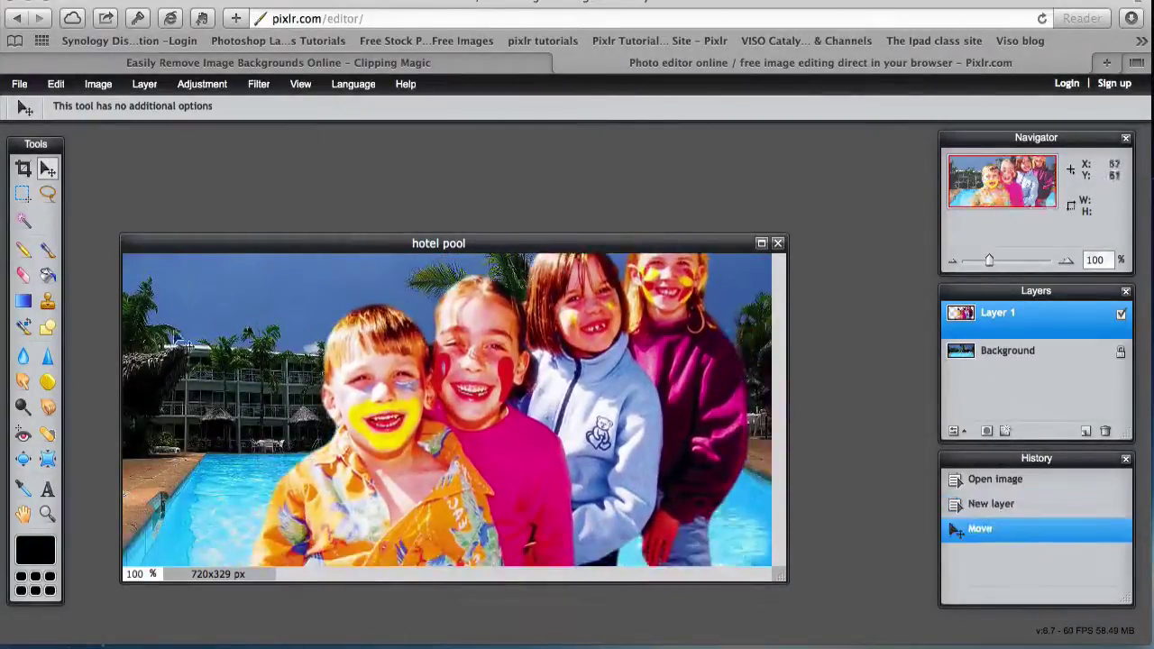
click(54, 84)
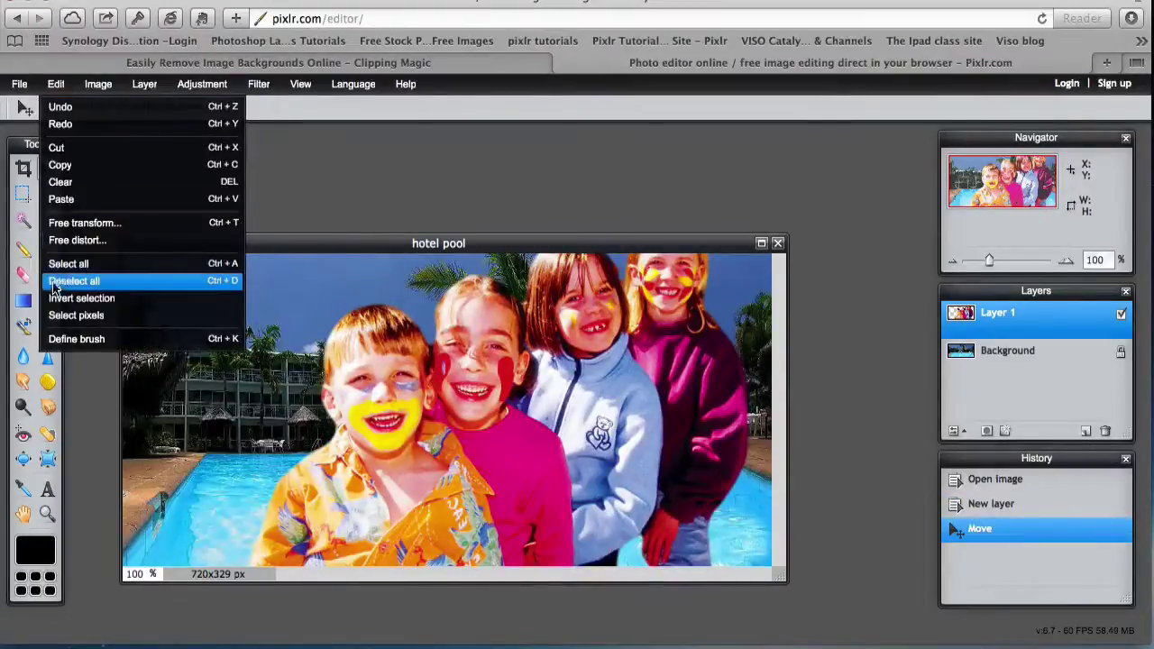
click(57, 225)
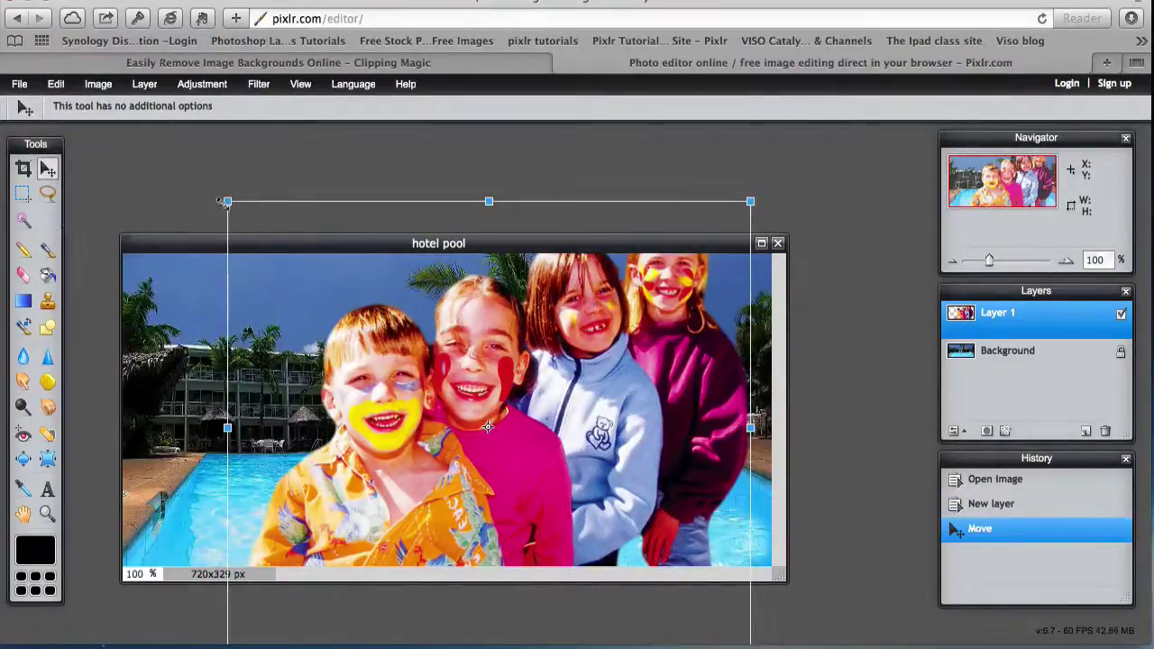
drag(228, 203, 287, 298)
drag(689, 557, 740, 559)
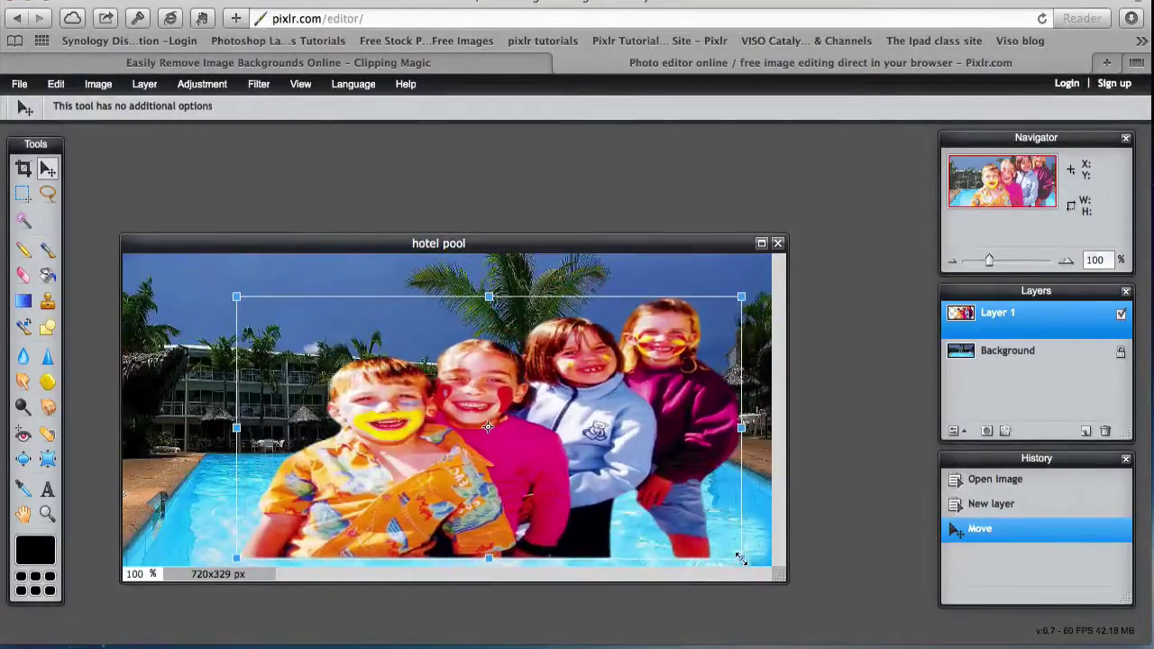
drag(236, 427, 315, 477)
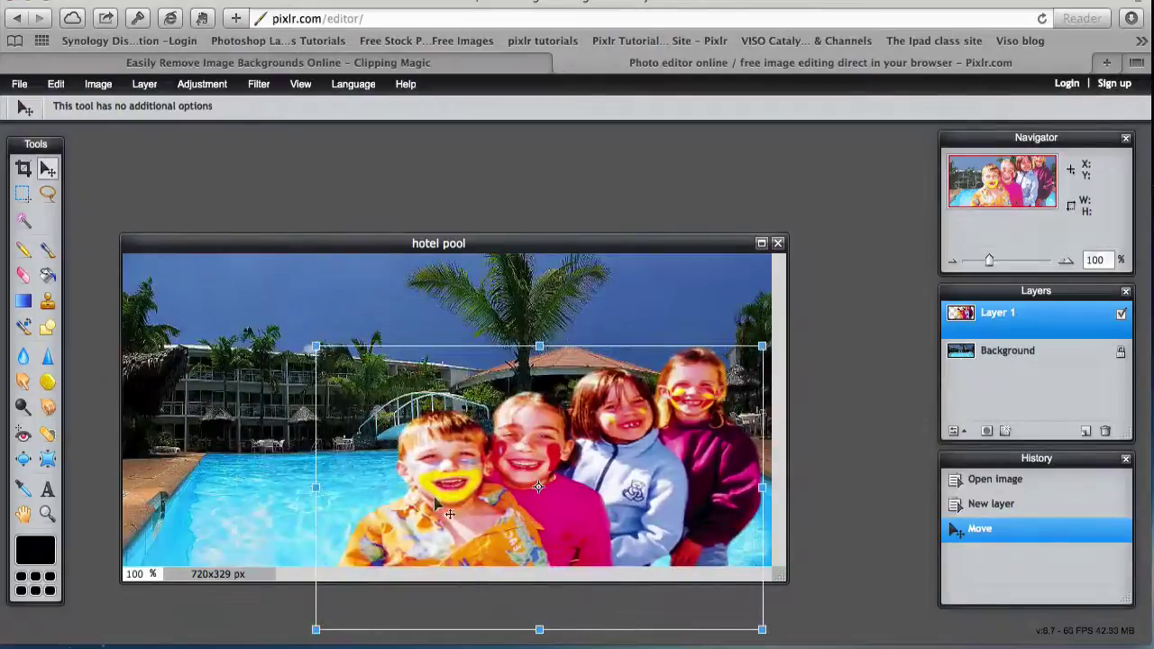
drag(456, 507, 471, 531)
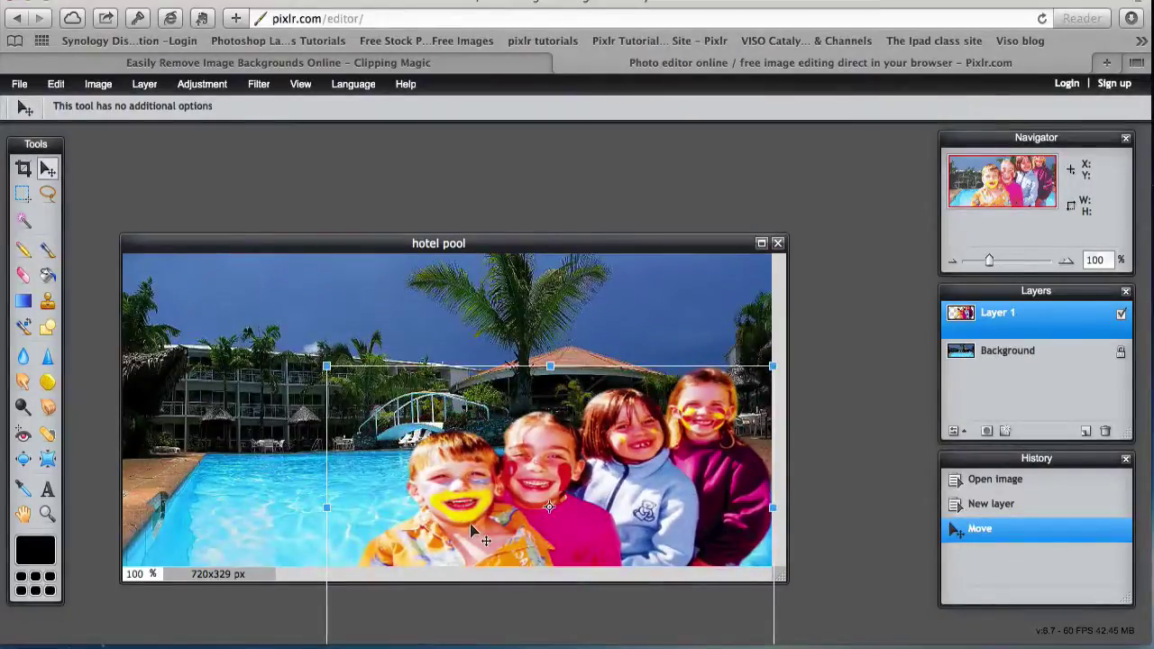
click(224, 619)
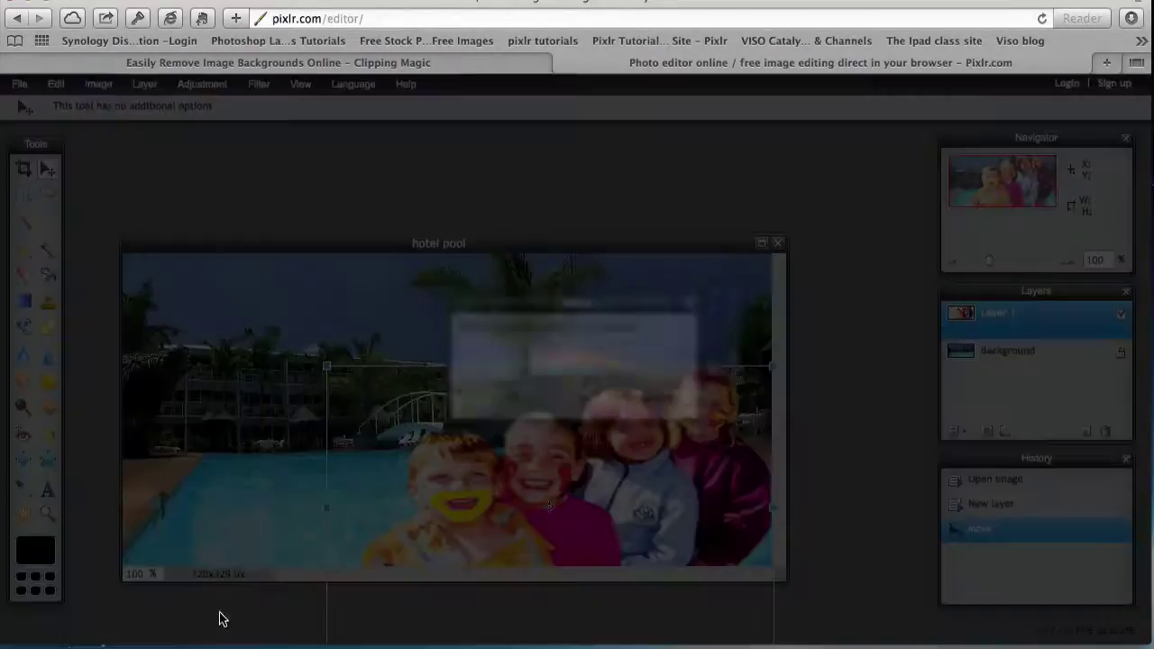
click(521, 397)
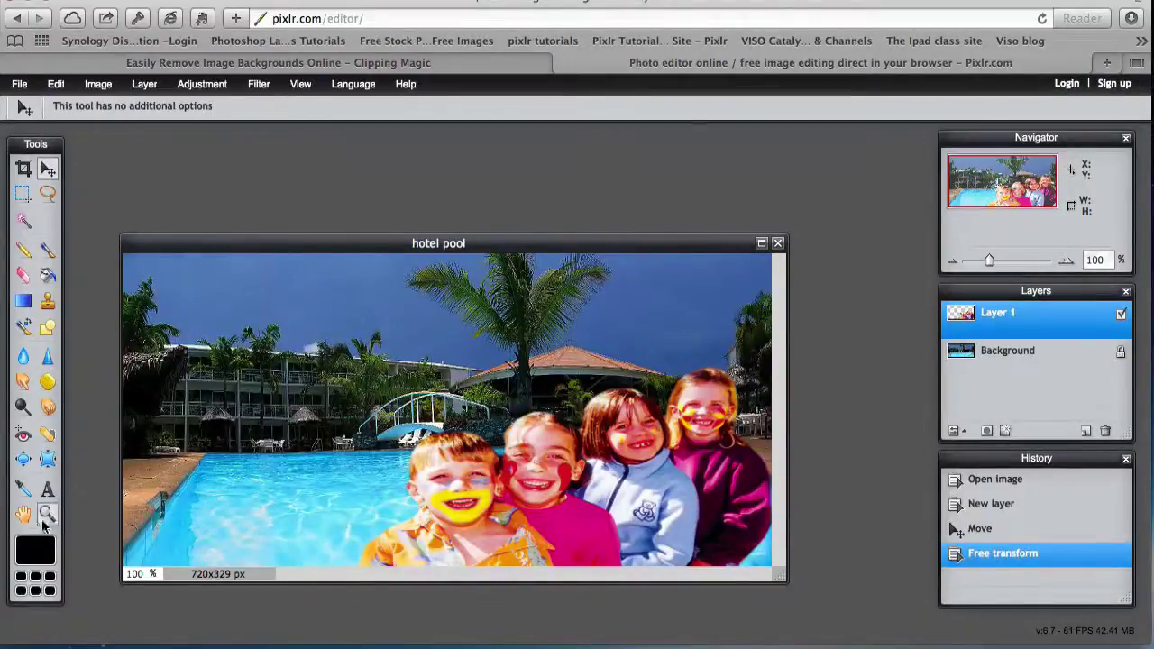
Add the title 'THe Kids in the Pool' near the top in white text.
click(48, 492)
click(210, 279)
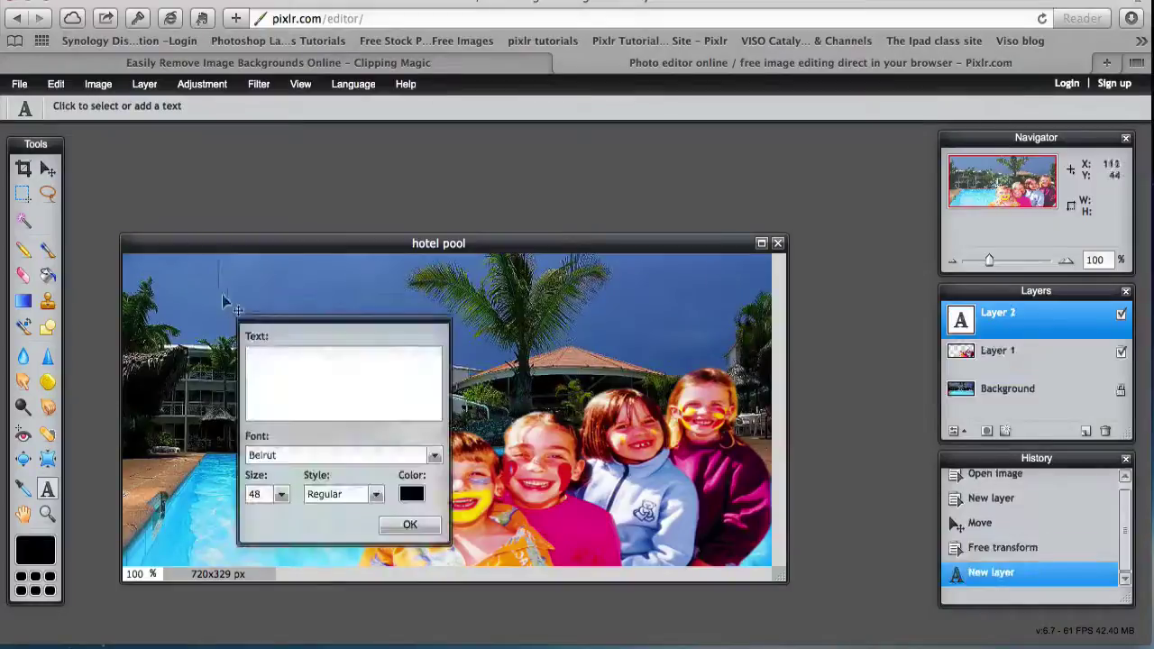
text(TH)
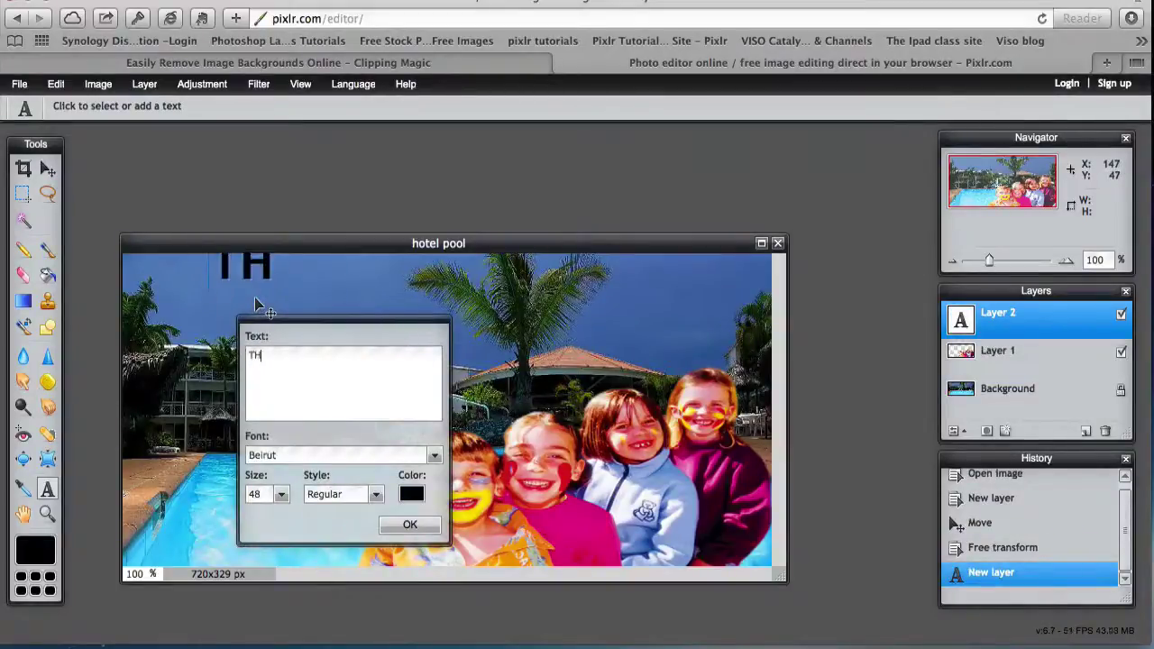
text(e Kids in)
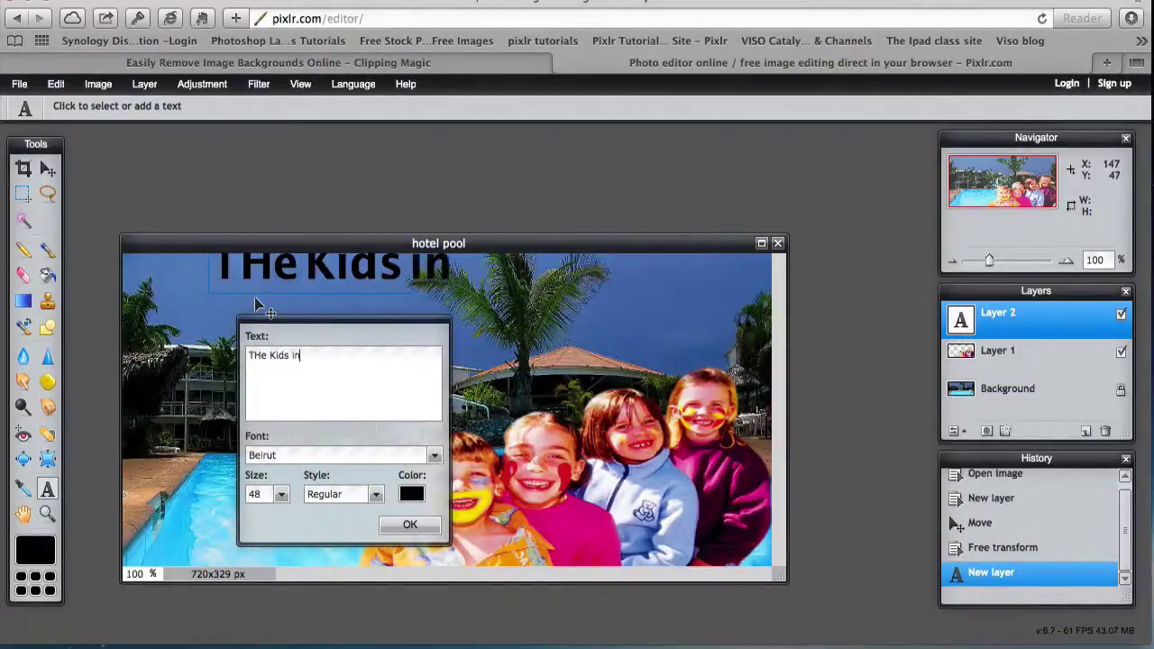
text( the Pool)
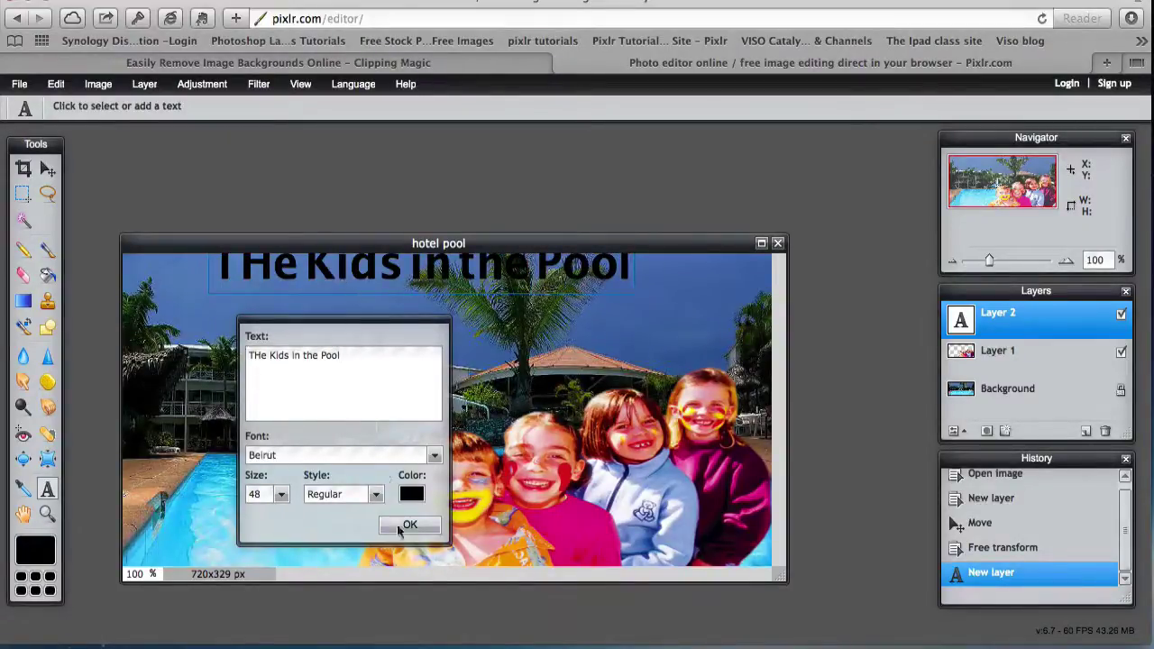
click(414, 494)
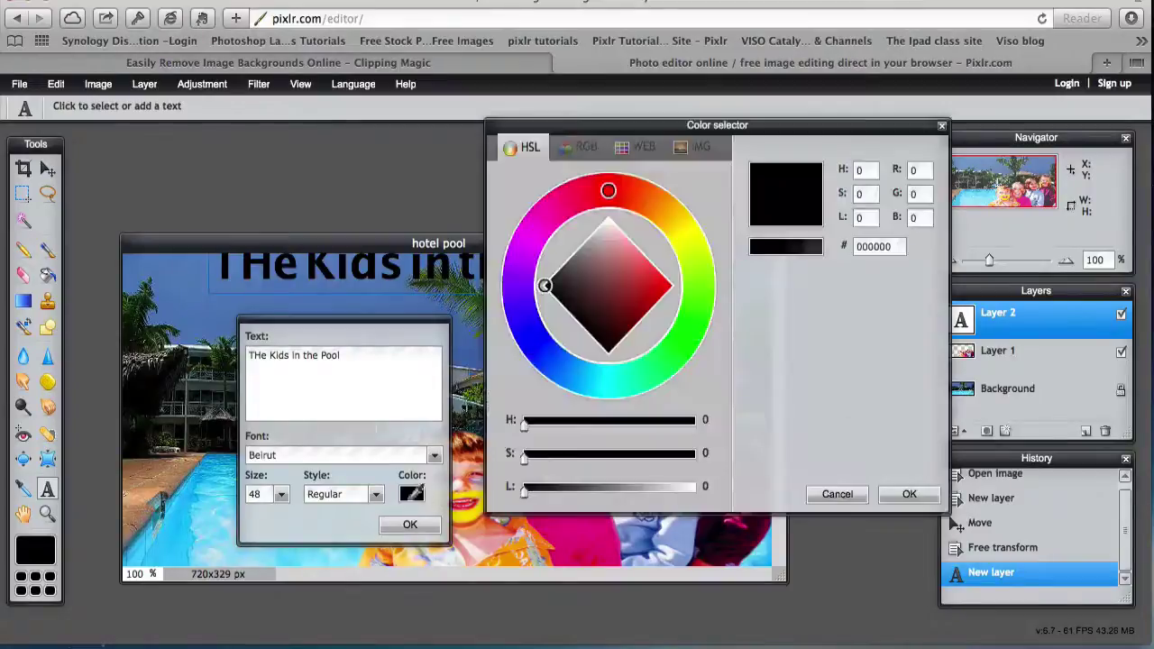
click(608, 222)
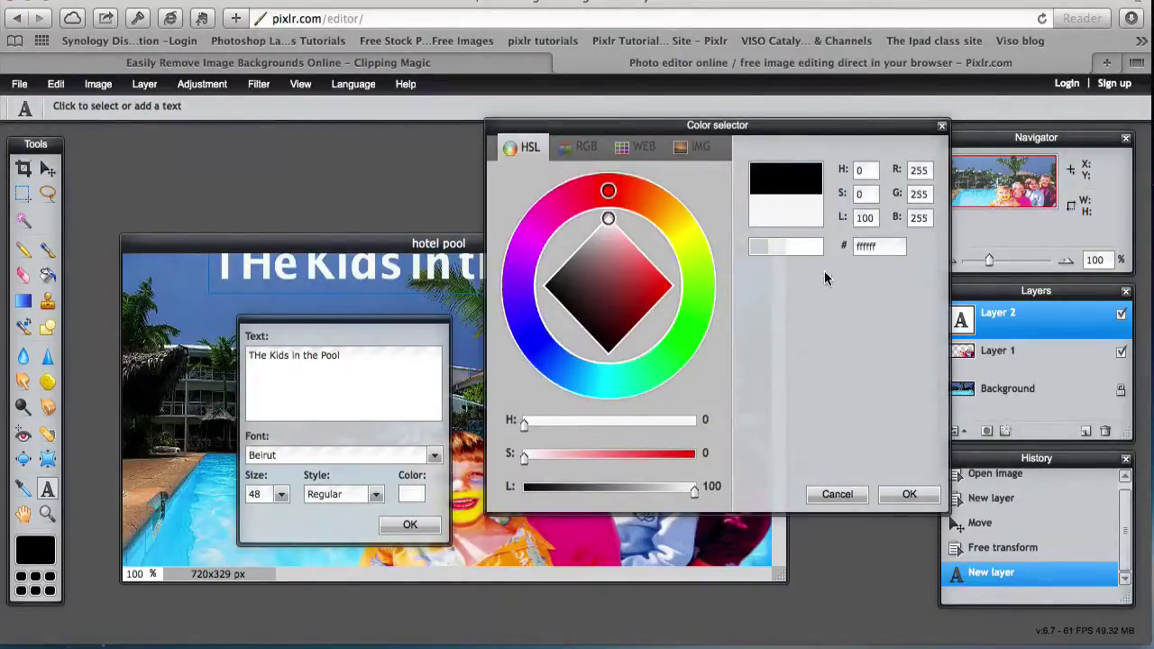
click(909, 494)
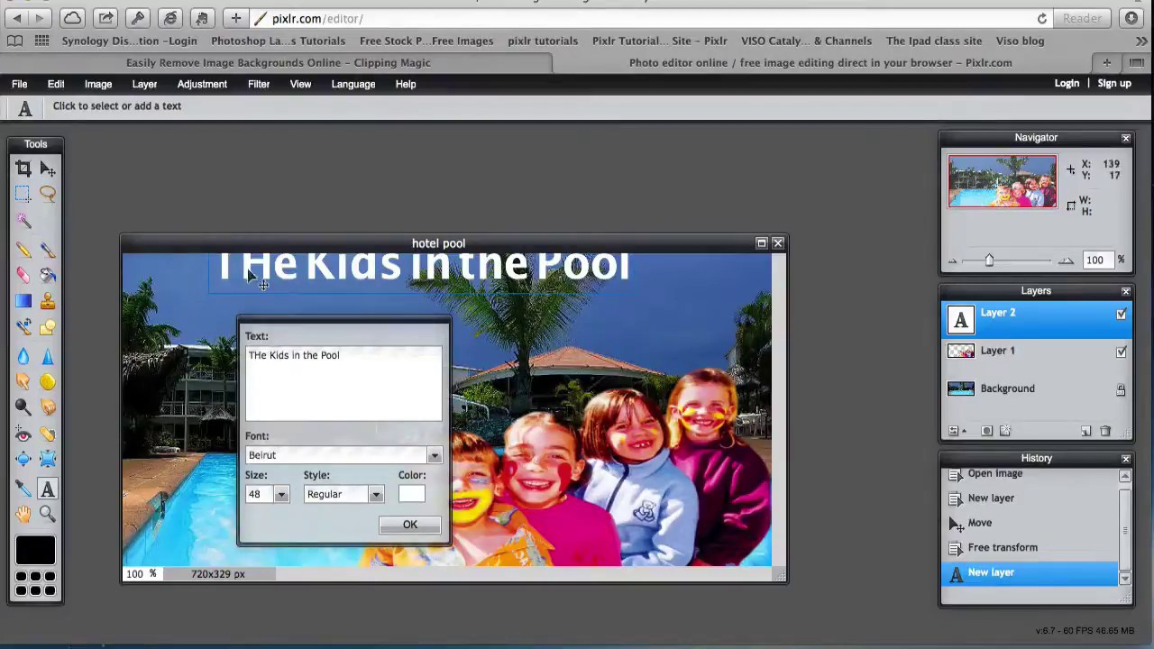
Correct 'THe' to 'The', enlarge the title to size 65, and position it.
drag(261, 284, 200, 311)
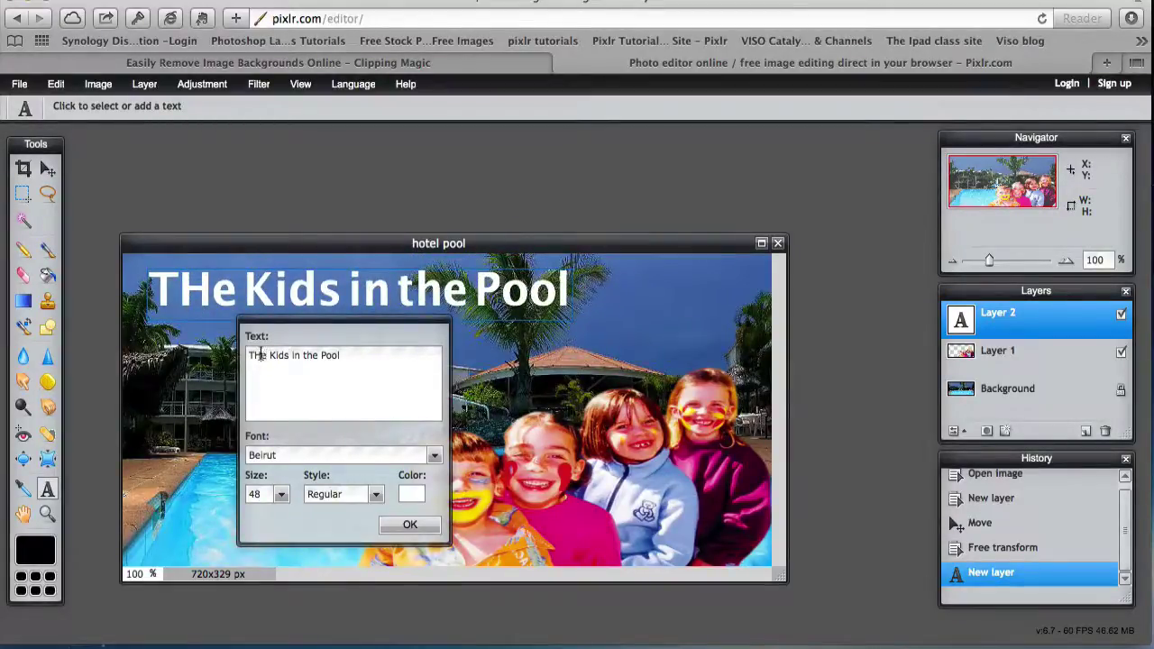
key(BackSpace)
click(434, 454)
text(h)
click(397, 595)
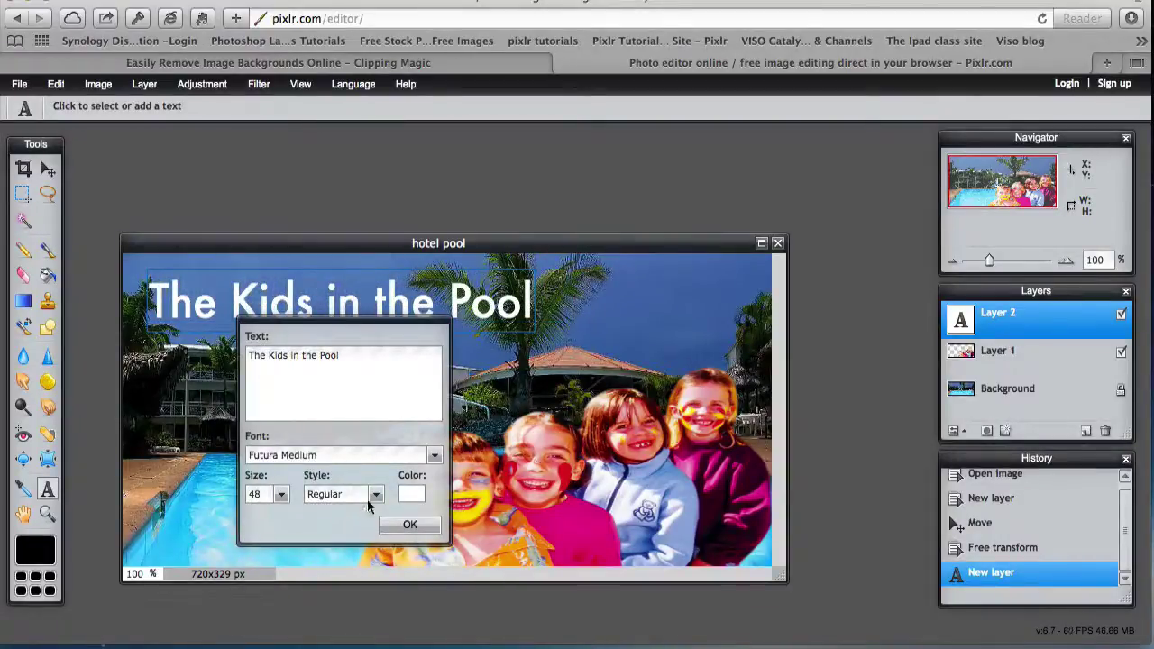
click(282, 496)
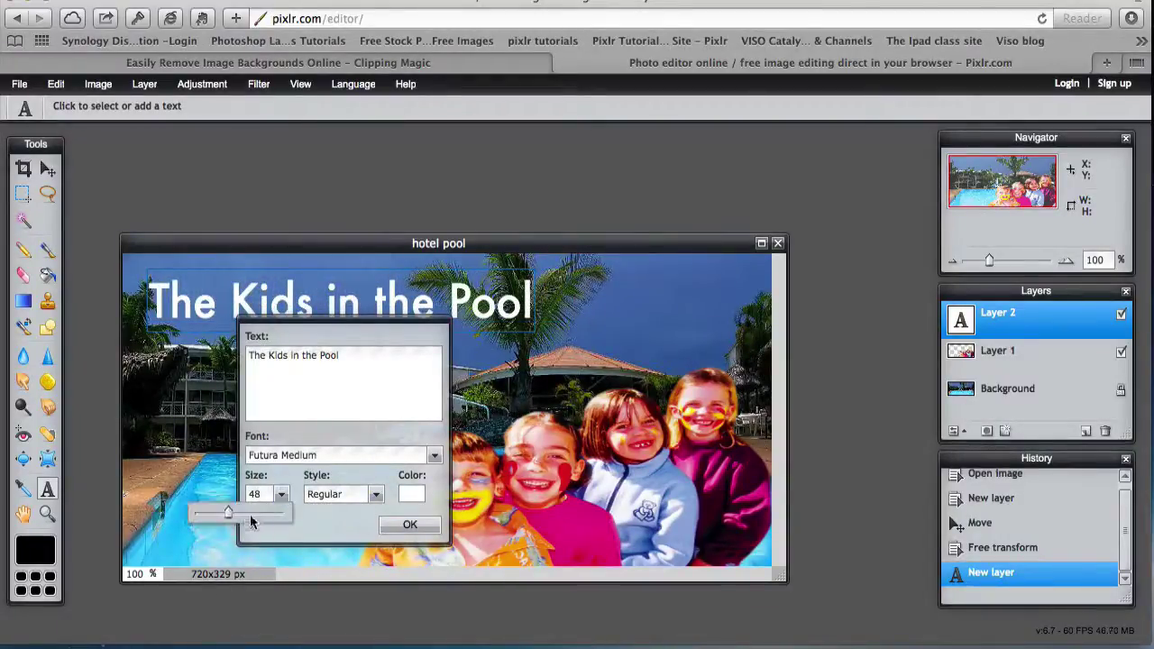
drag(227, 518, 237, 511)
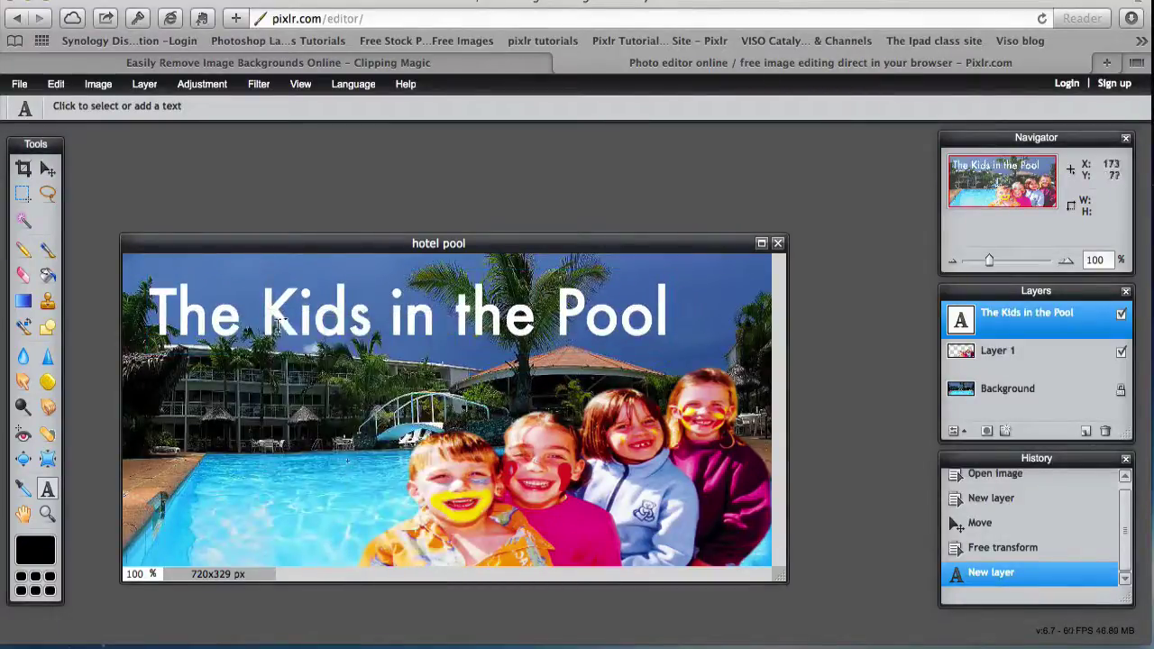
click(48, 168)
drag(242, 310, 246, 296)
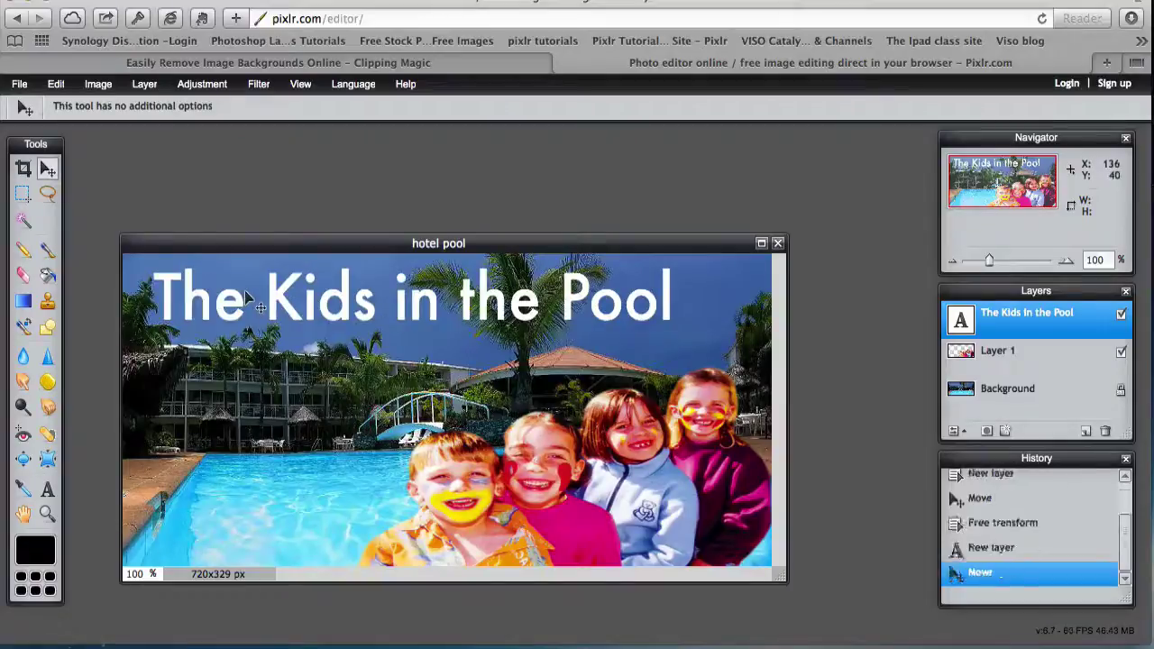
Give the title a drop shadow with its distance lowered to 6.
click(1006, 432)
click(544, 195)
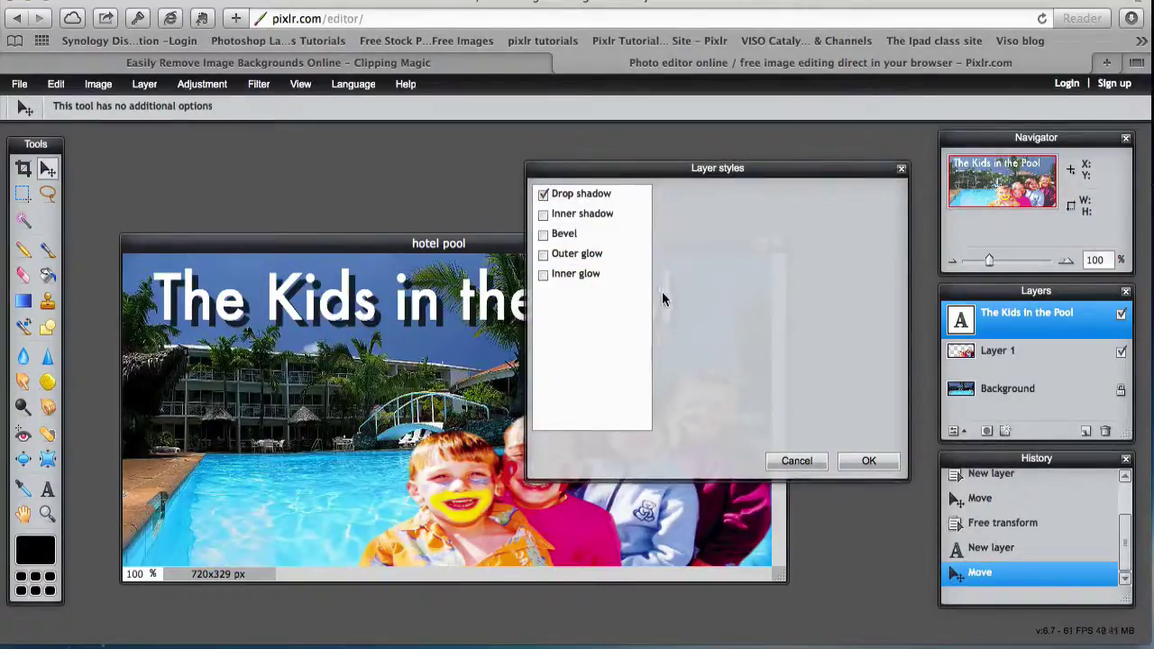
click(592, 196)
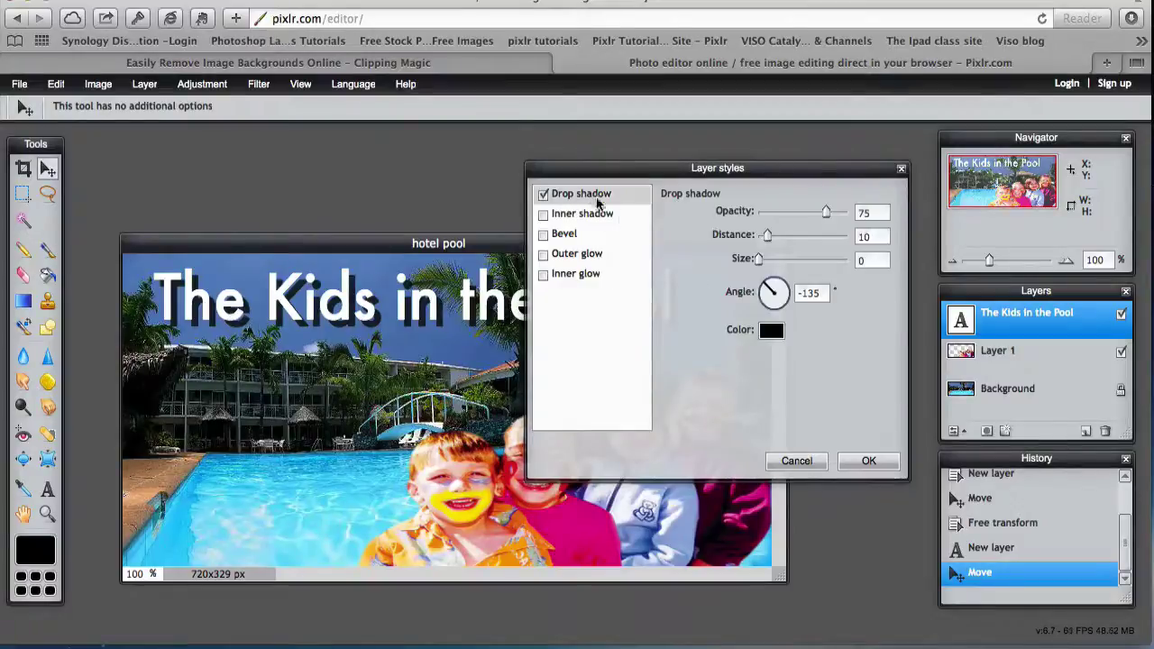
drag(768, 235, 764, 238)
click(869, 461)
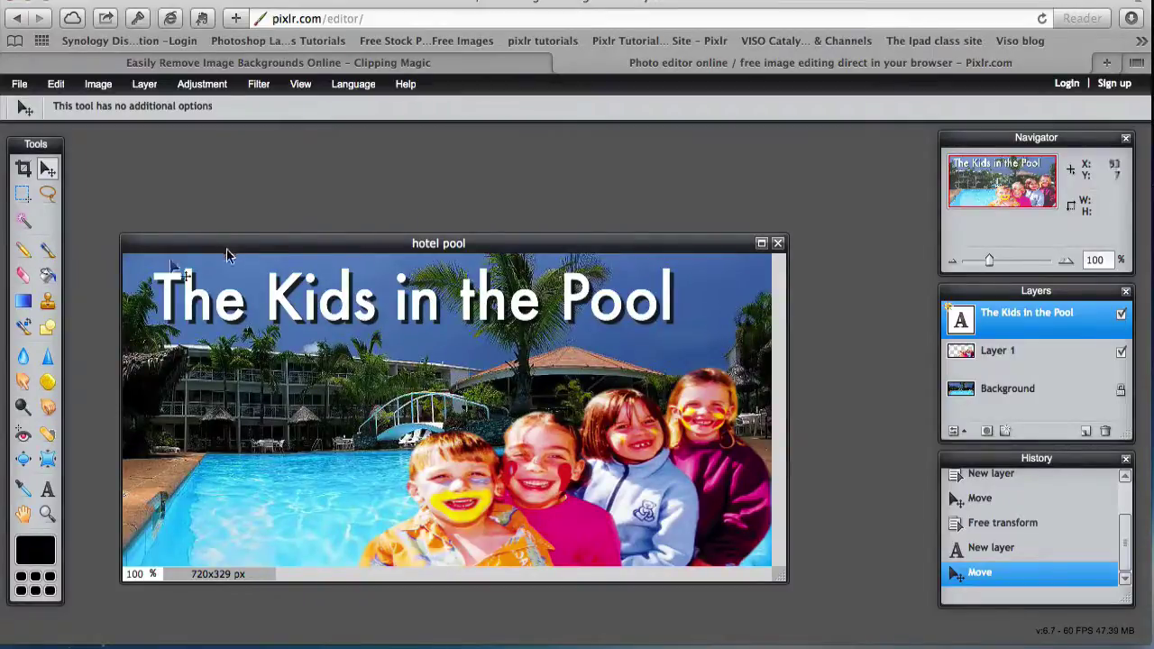
drag(225, 249, 250, 180)
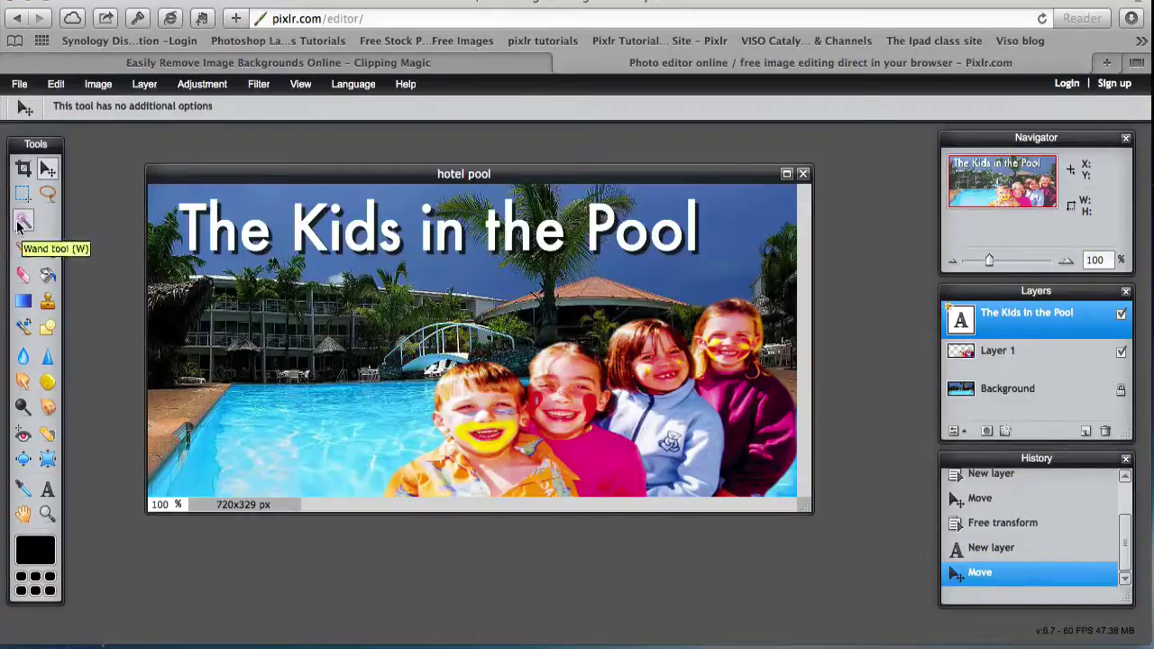
Save the composite to Downloads as 'the kids in the hotel pool' JPEG at quality 100.
click(19, 84)
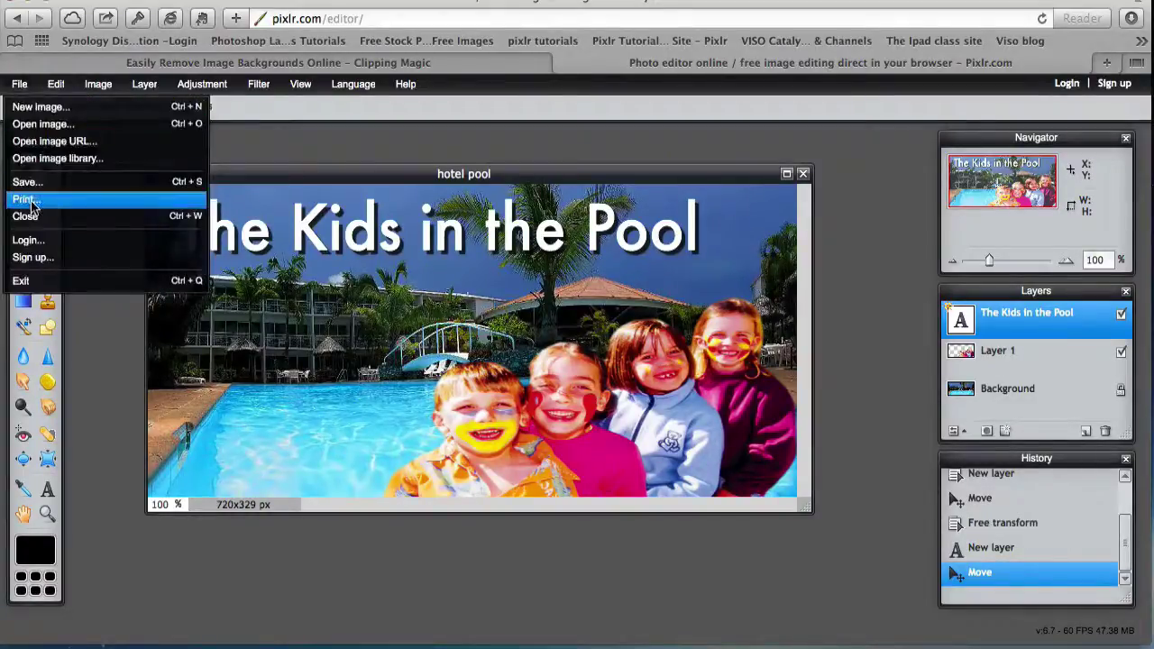
click(25, 192)
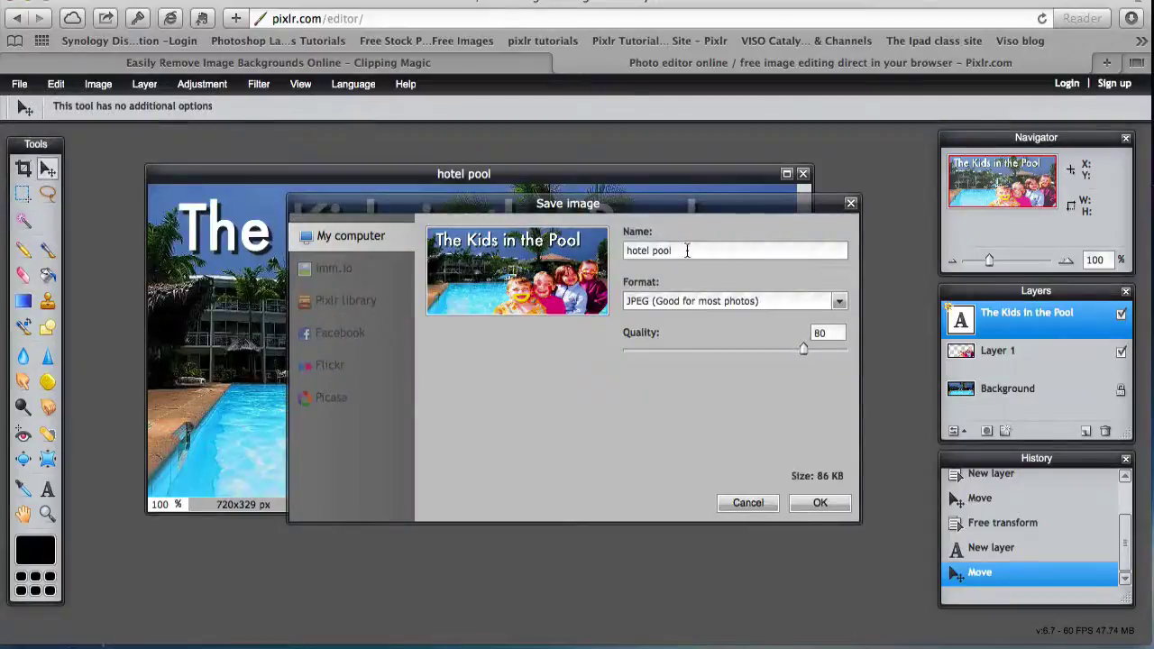
click(626, 250)
text(the ki)
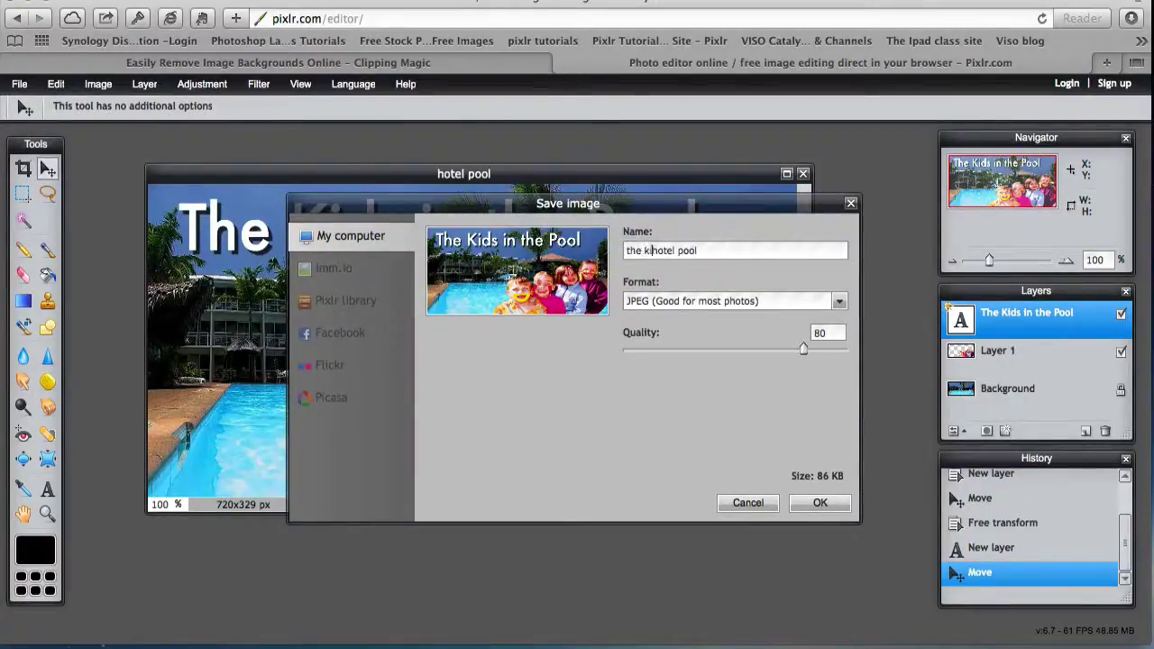
text(ds in the)
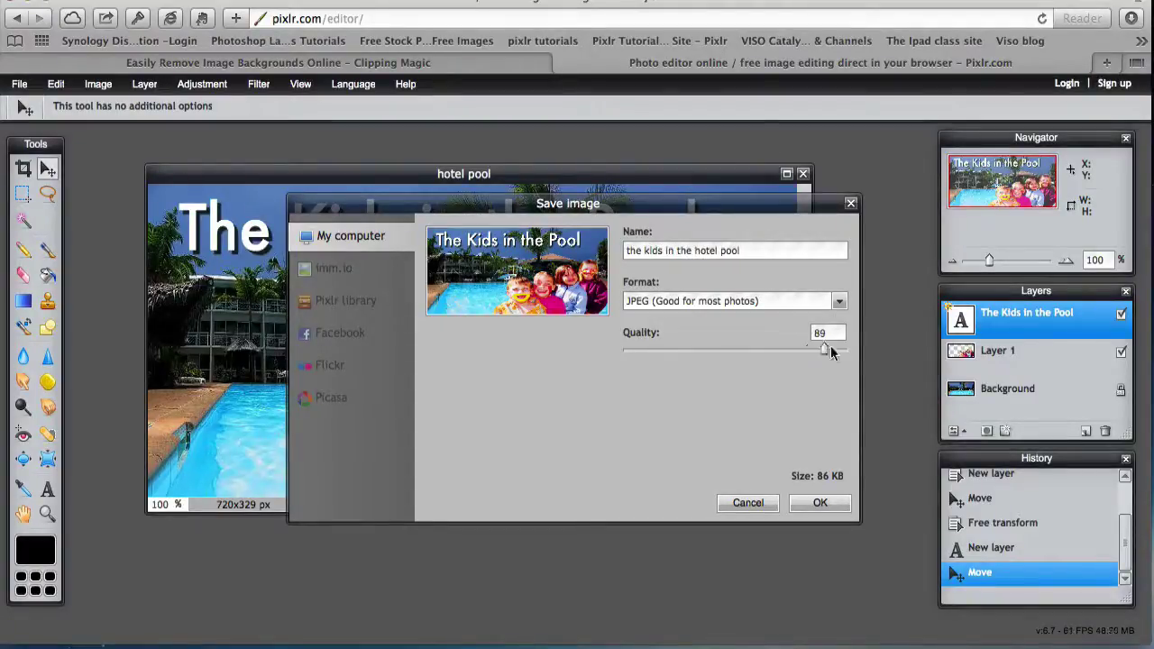
drag(824, 349, 866, 352)
click(806, 504)
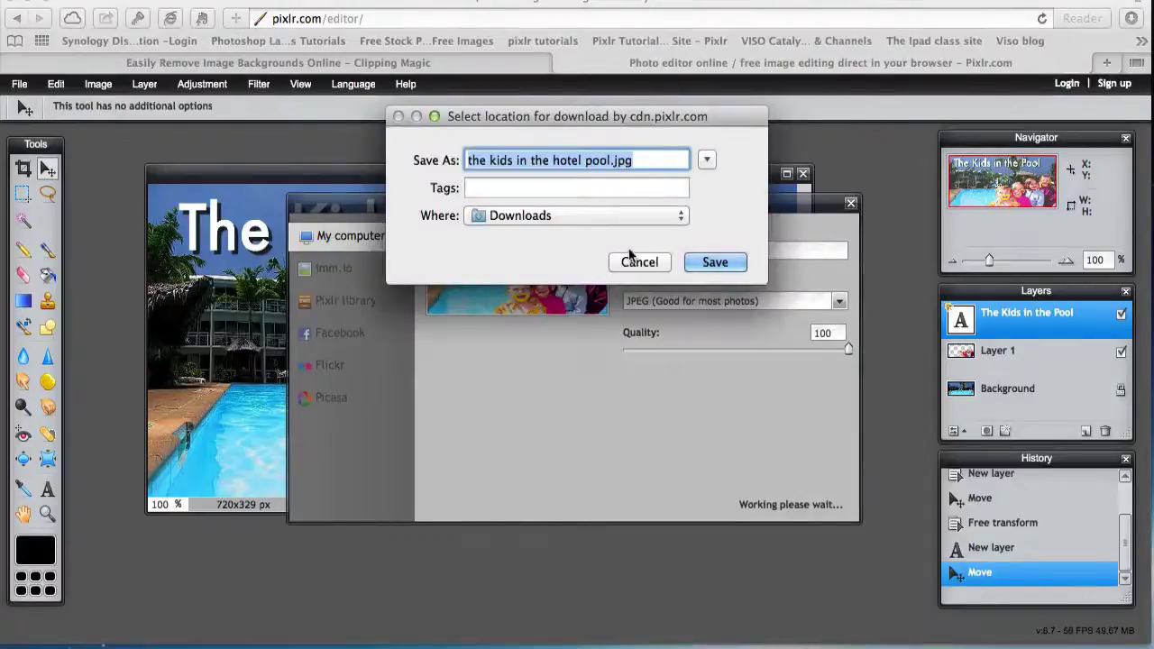
key(Return)
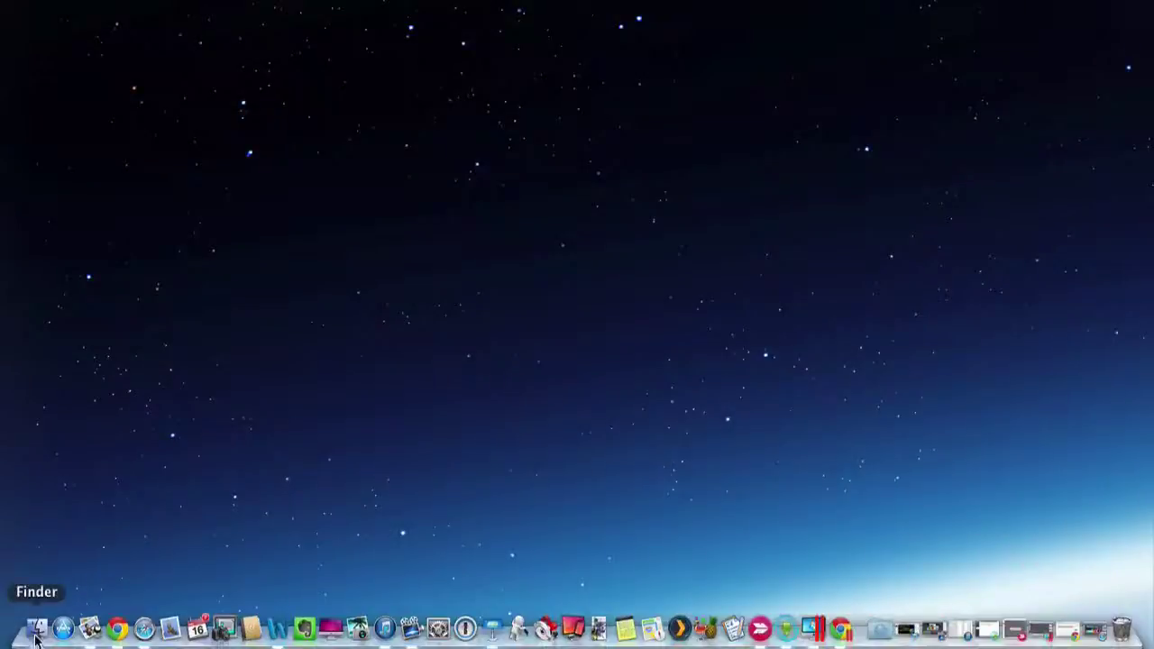
Open the kids in the hotel pool.jpg from the Downloads folder in Preview.
click(36, 637)
click(278, 331)
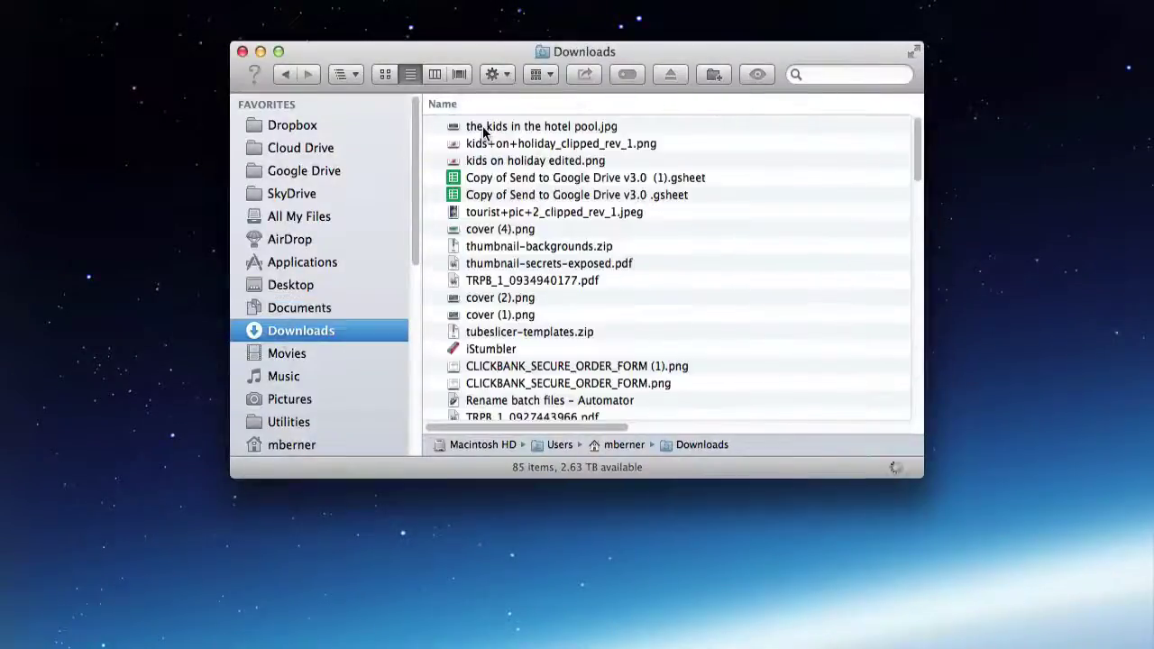
double_click(491, 129)
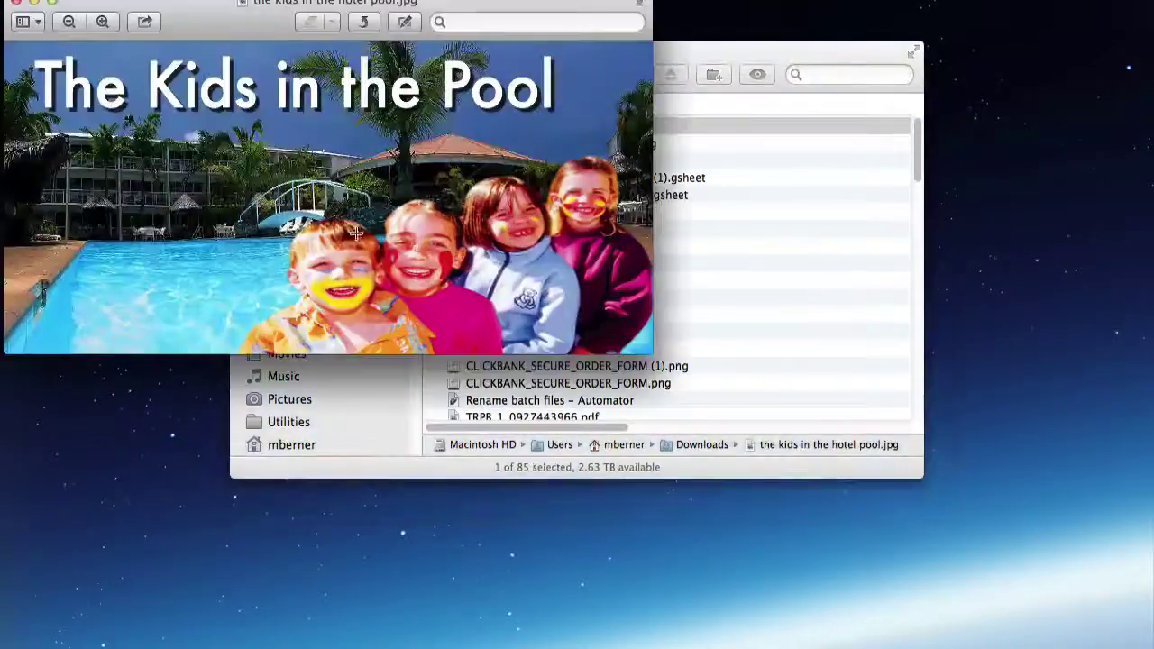
Close the Downloads Finder window and enlarge the Preview window.
click(667, 51)
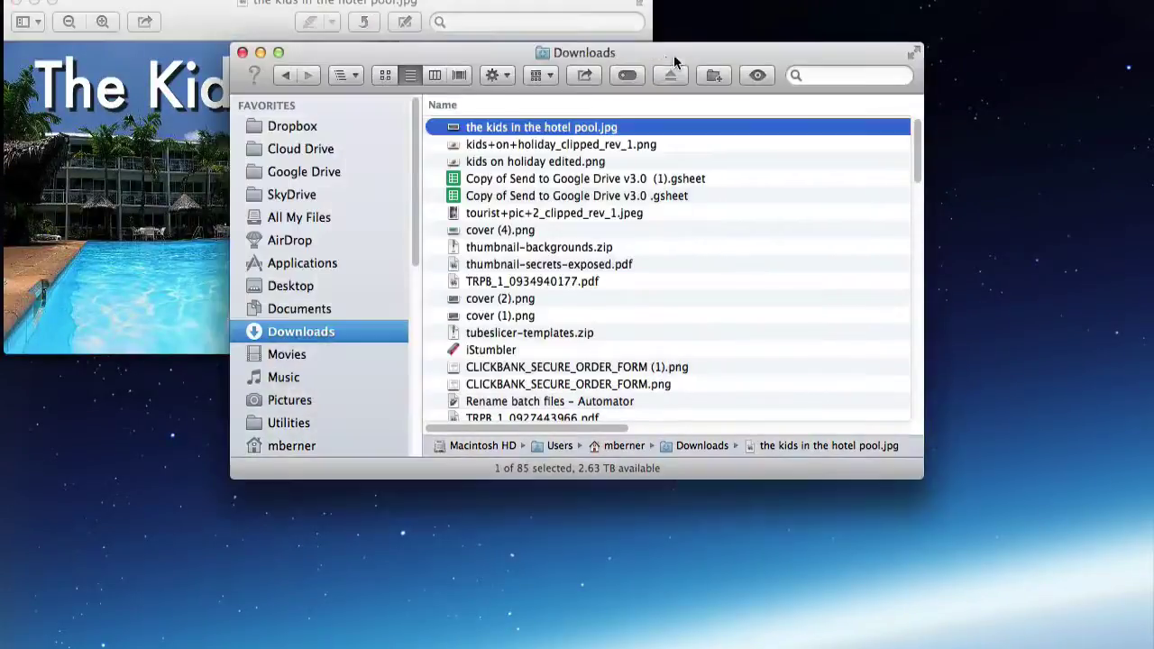
click(242, 52)
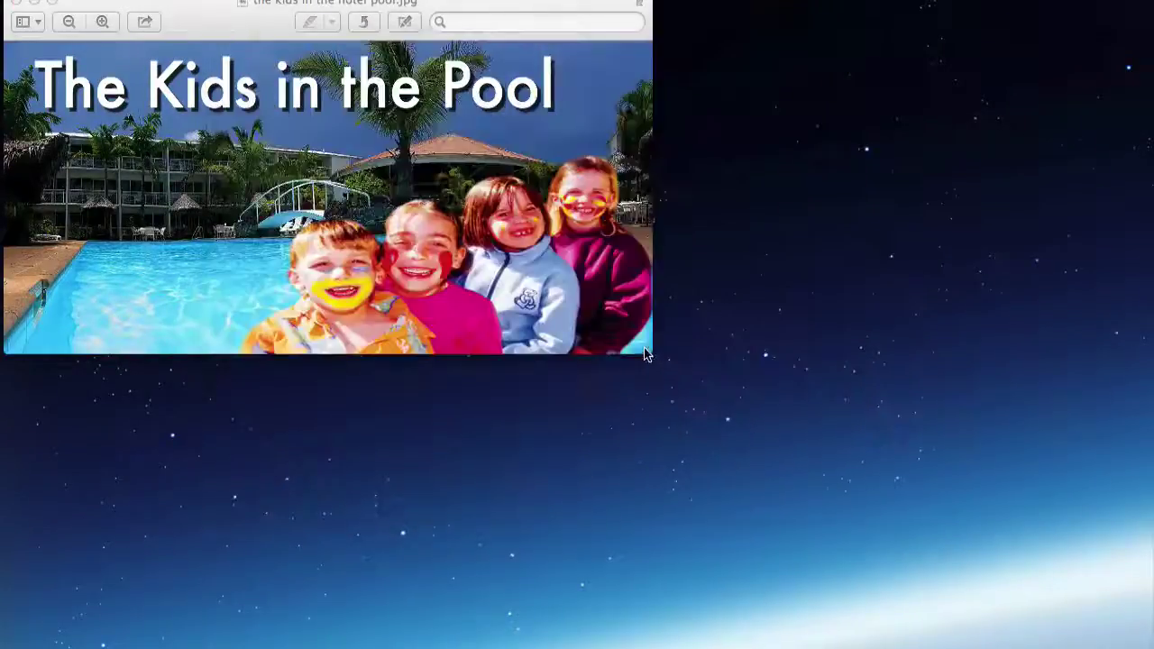
drag(646, 354, 958, 508)
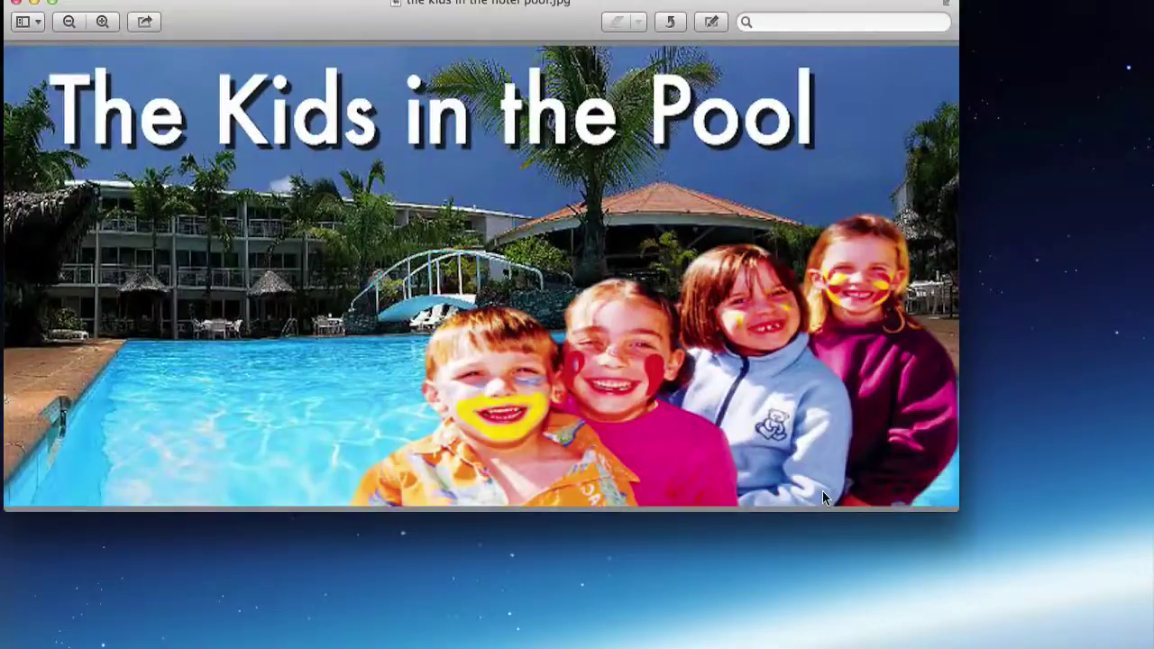